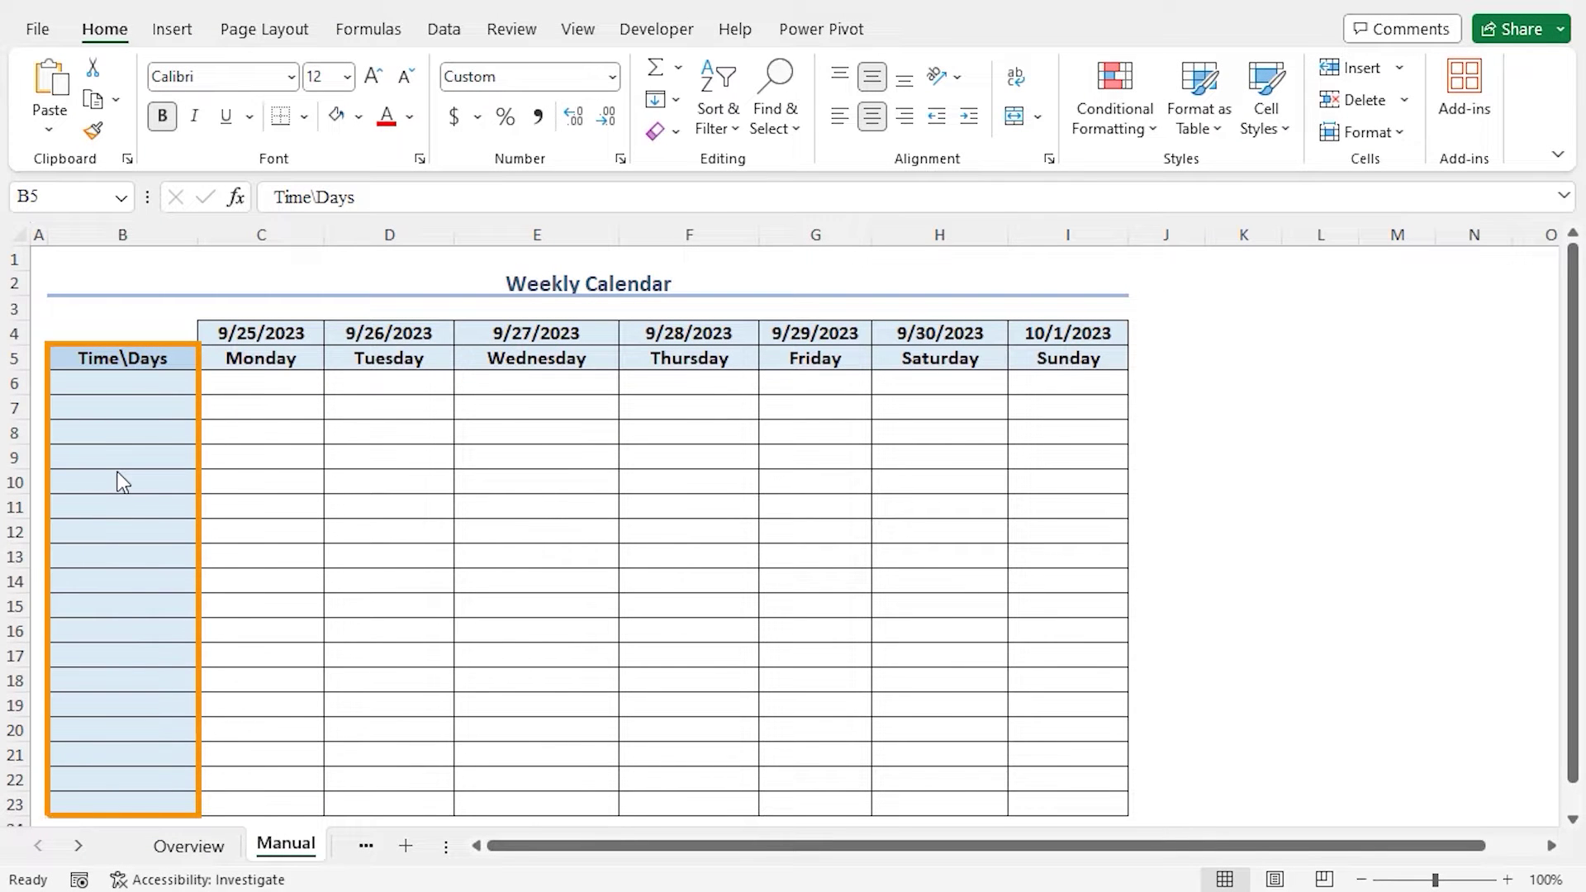
Step: Fill B6:B23 with hourly times from 6:00 AM to 11:00 PM, then select B5:I23
left_click(110, 380)
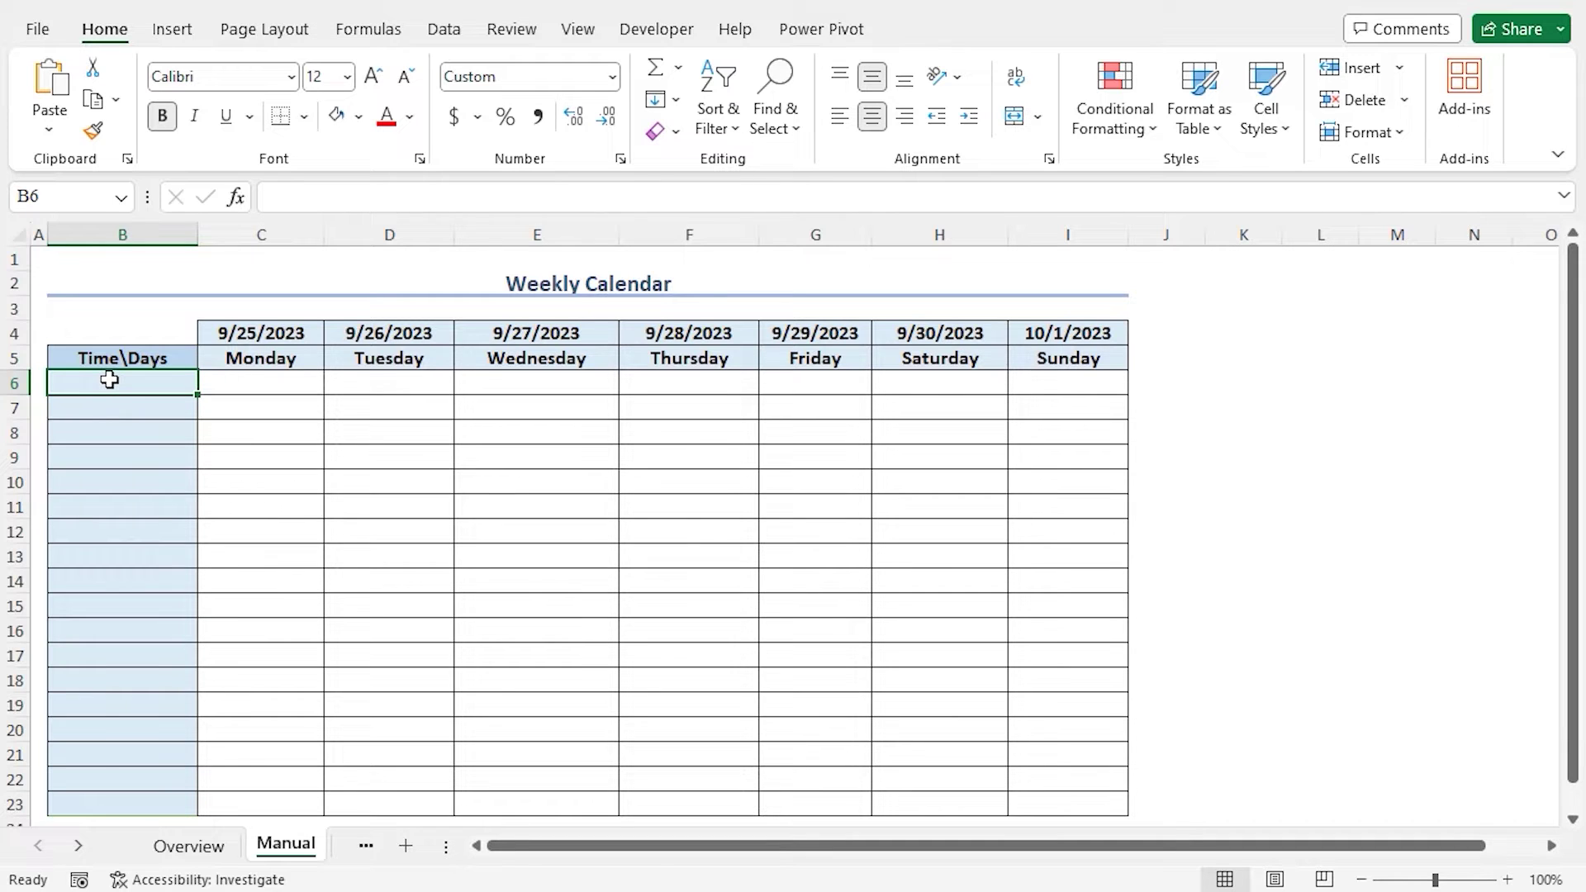
type("6")
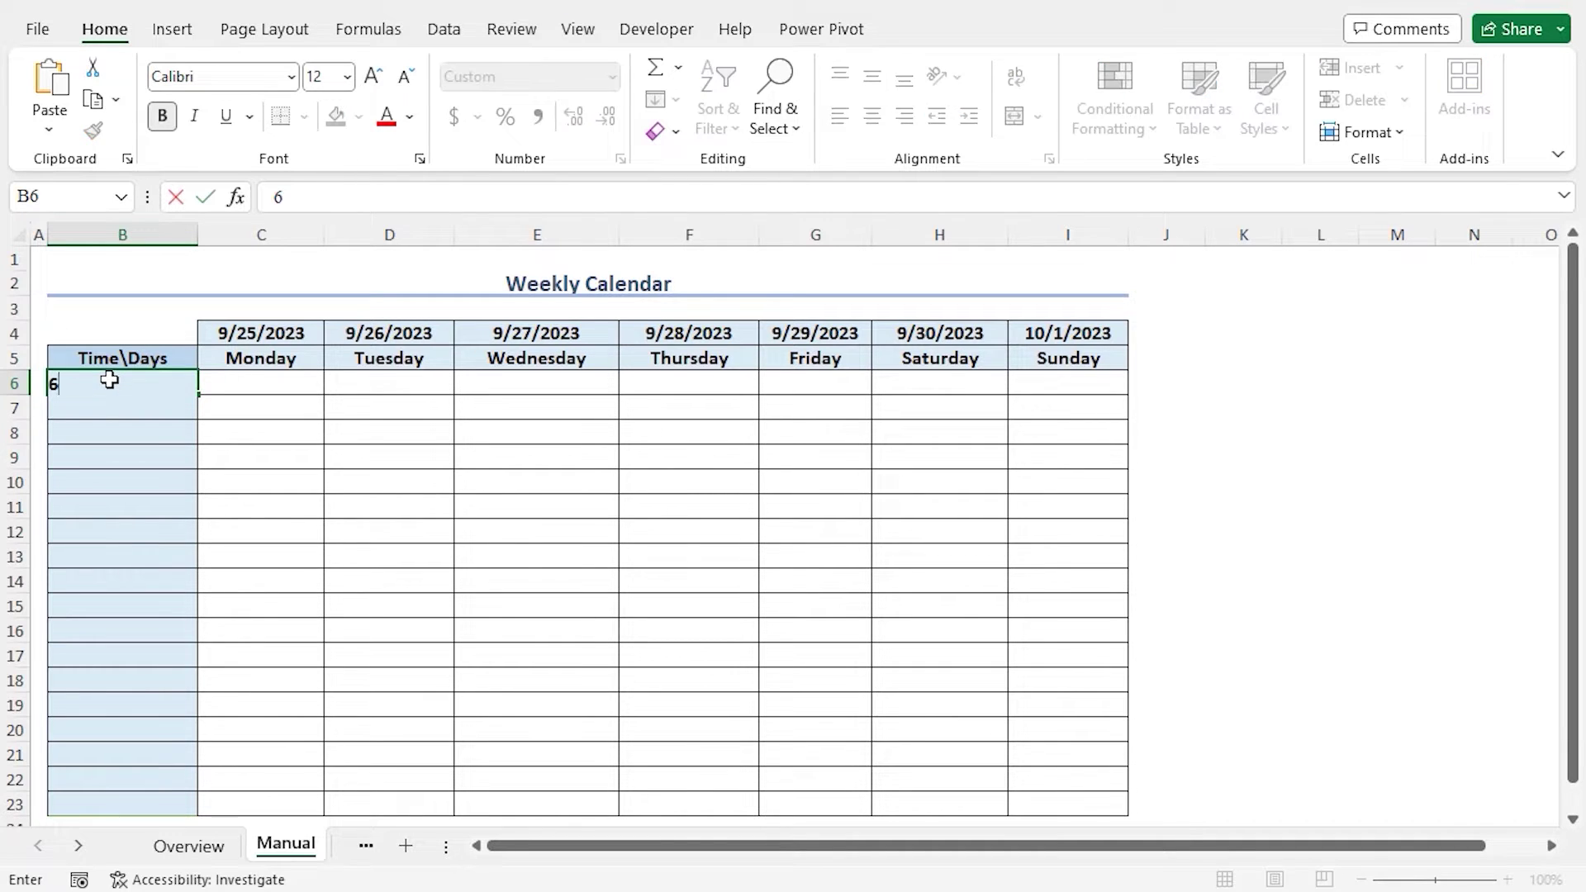
type(":00 AM")
key("Return")
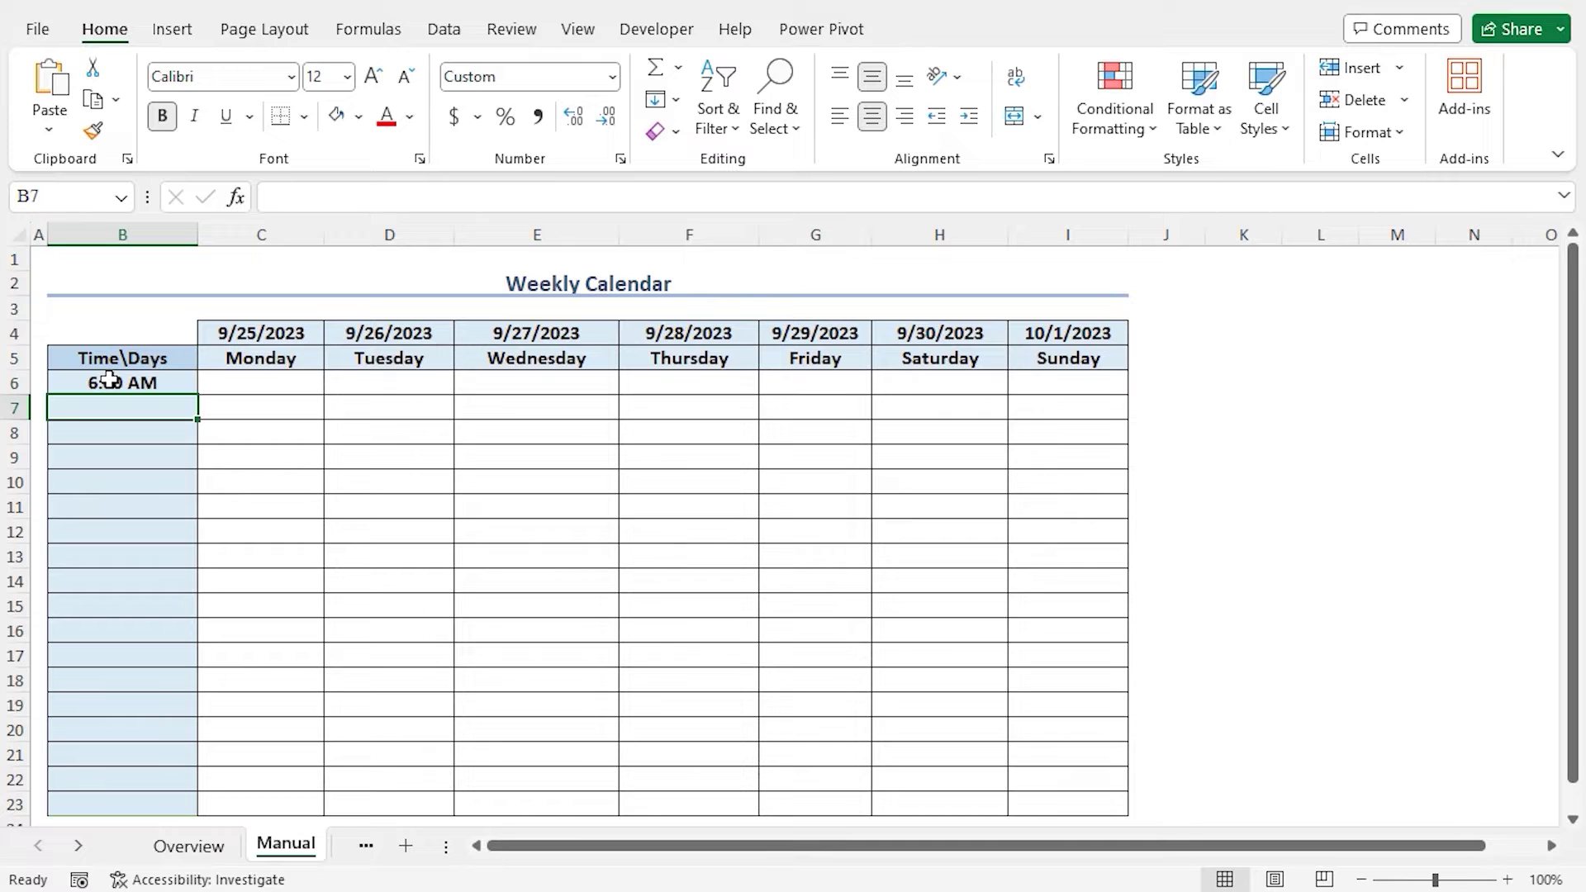
left_click(190, 389)
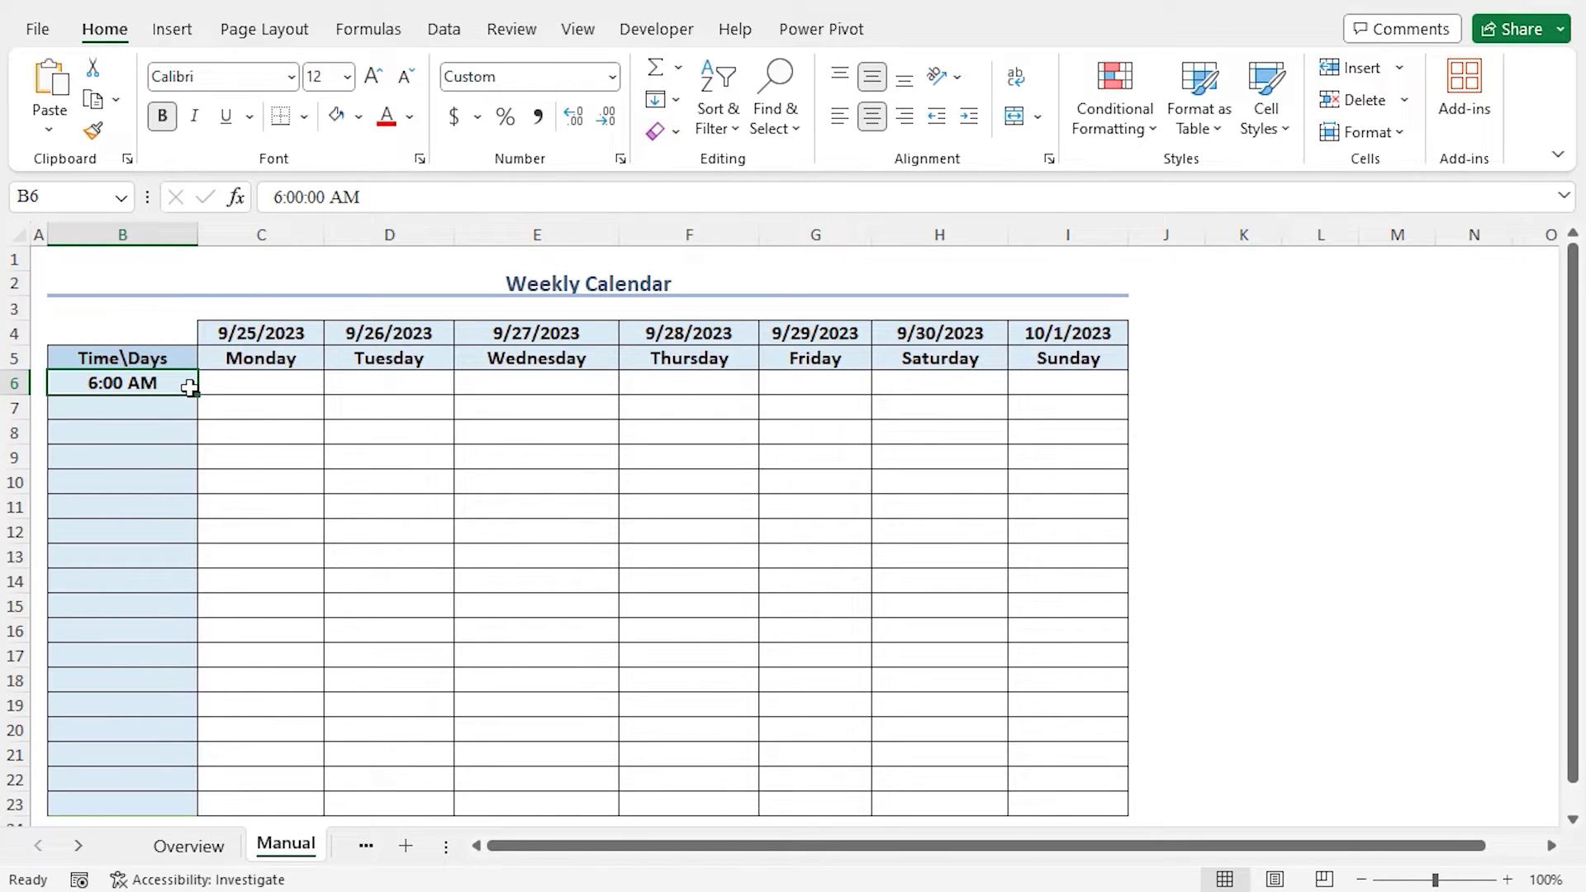
left_click_drag(190, 388, 218, 808)
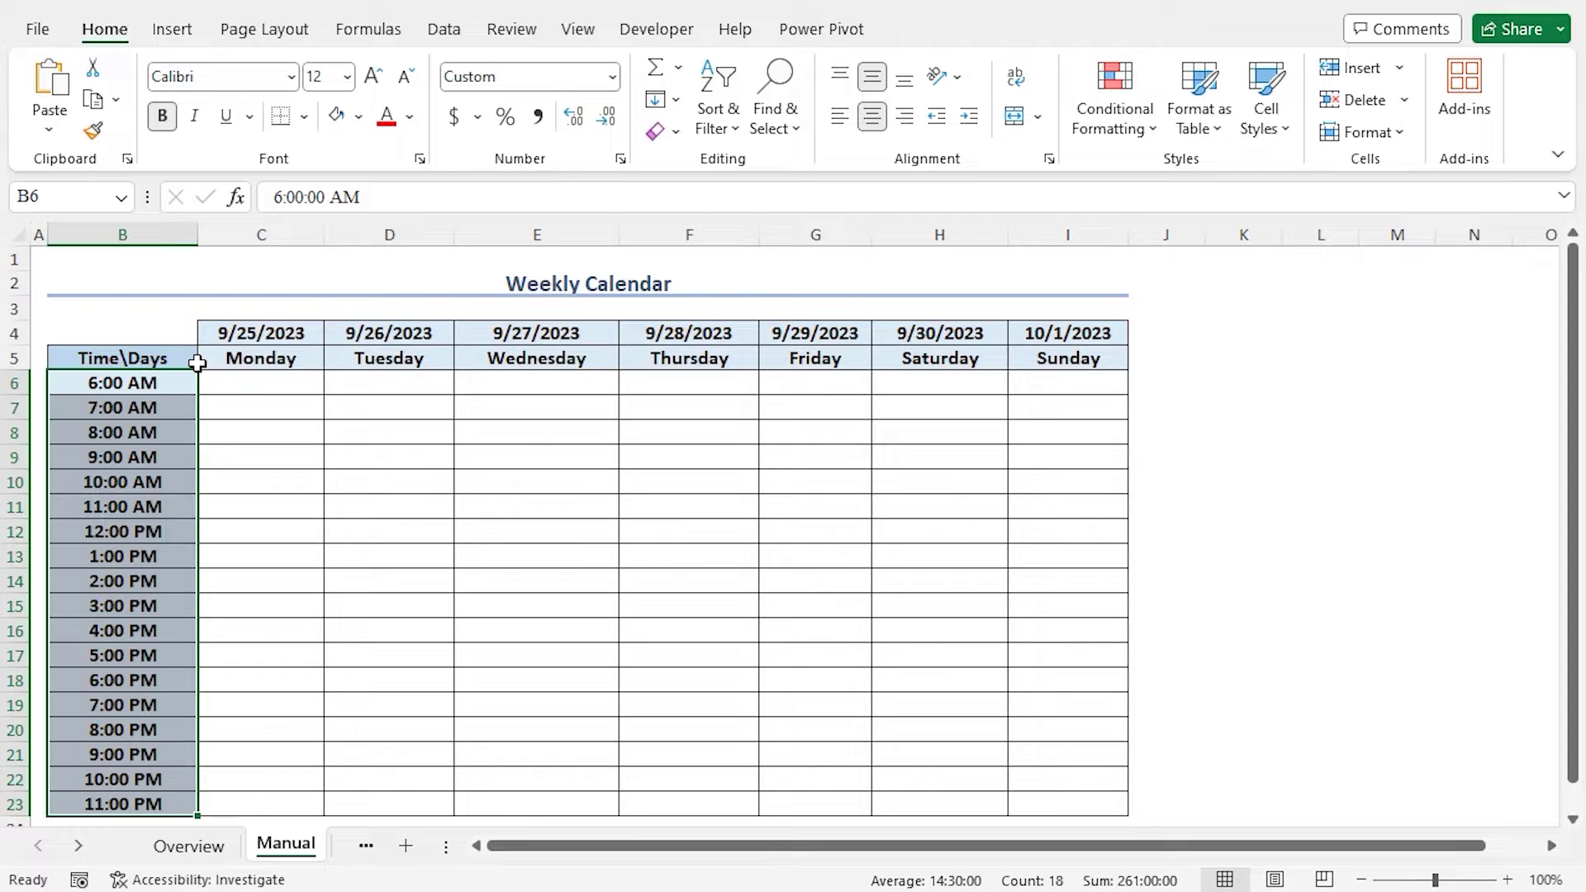
left_click_drag(137, 358, 1093, 804)
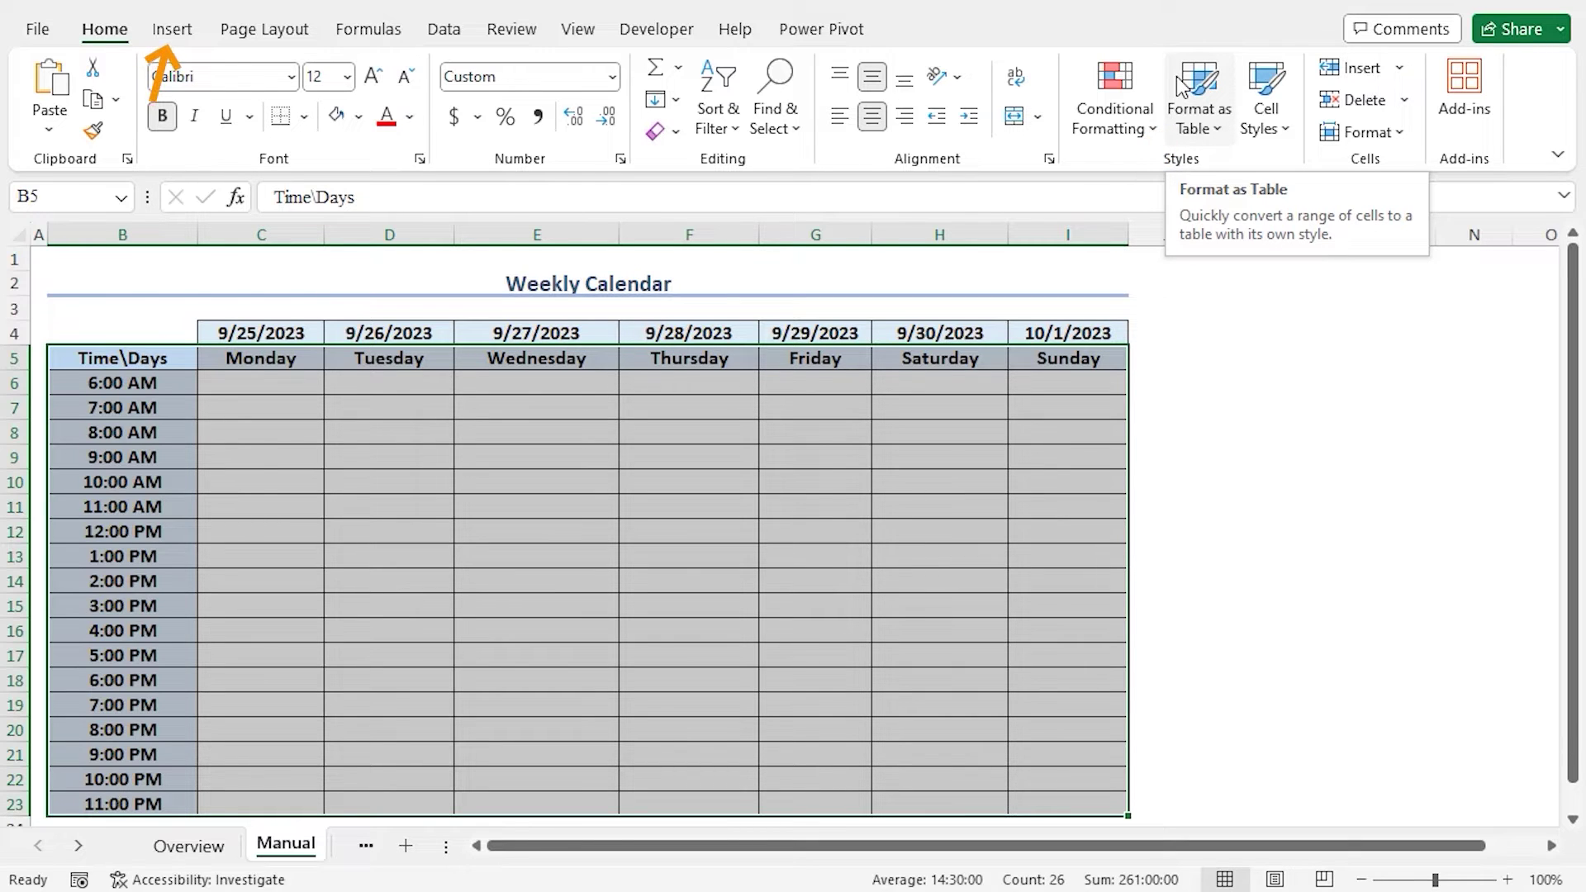
Step: Convert B5:I23 into a table with headers, styled Light Green Table Style Light 21
left_click(199, 33)
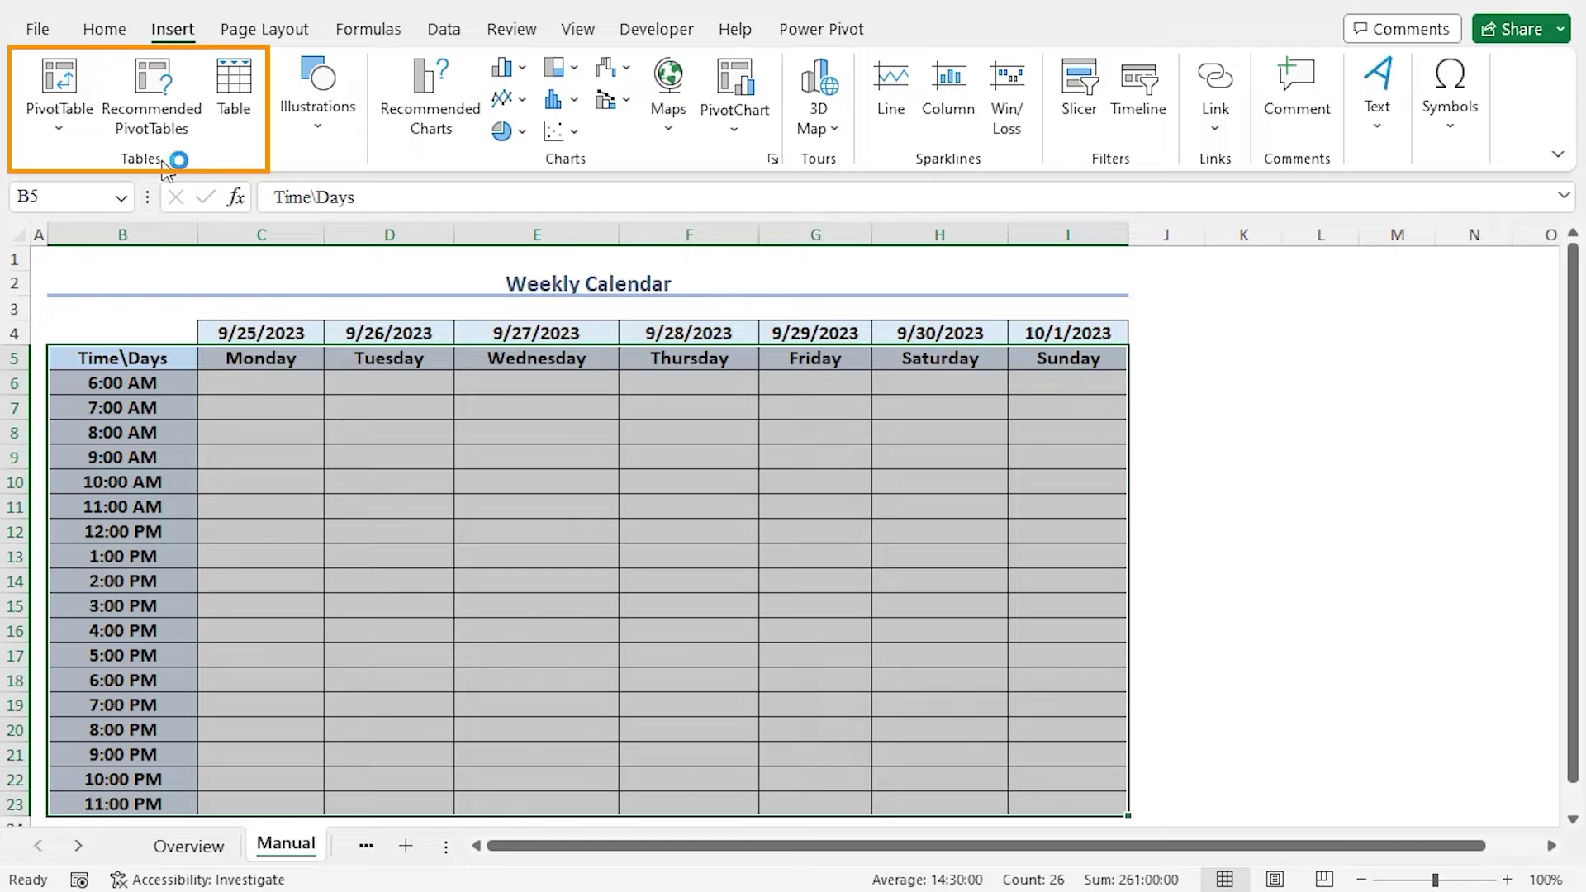
left_click(237, 94)
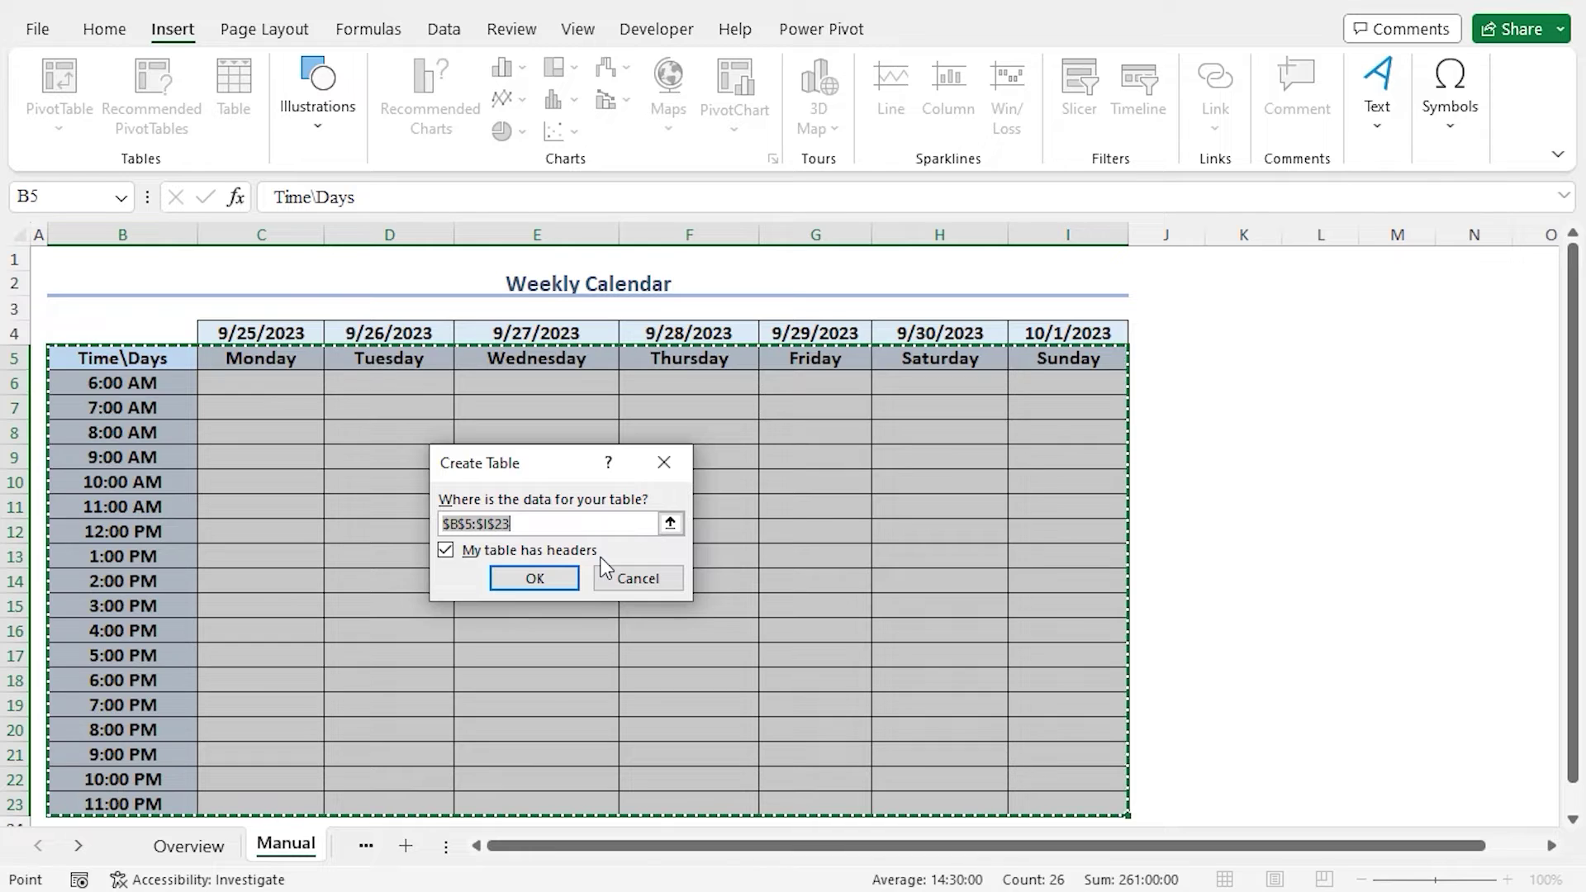
left_click(576, 575)
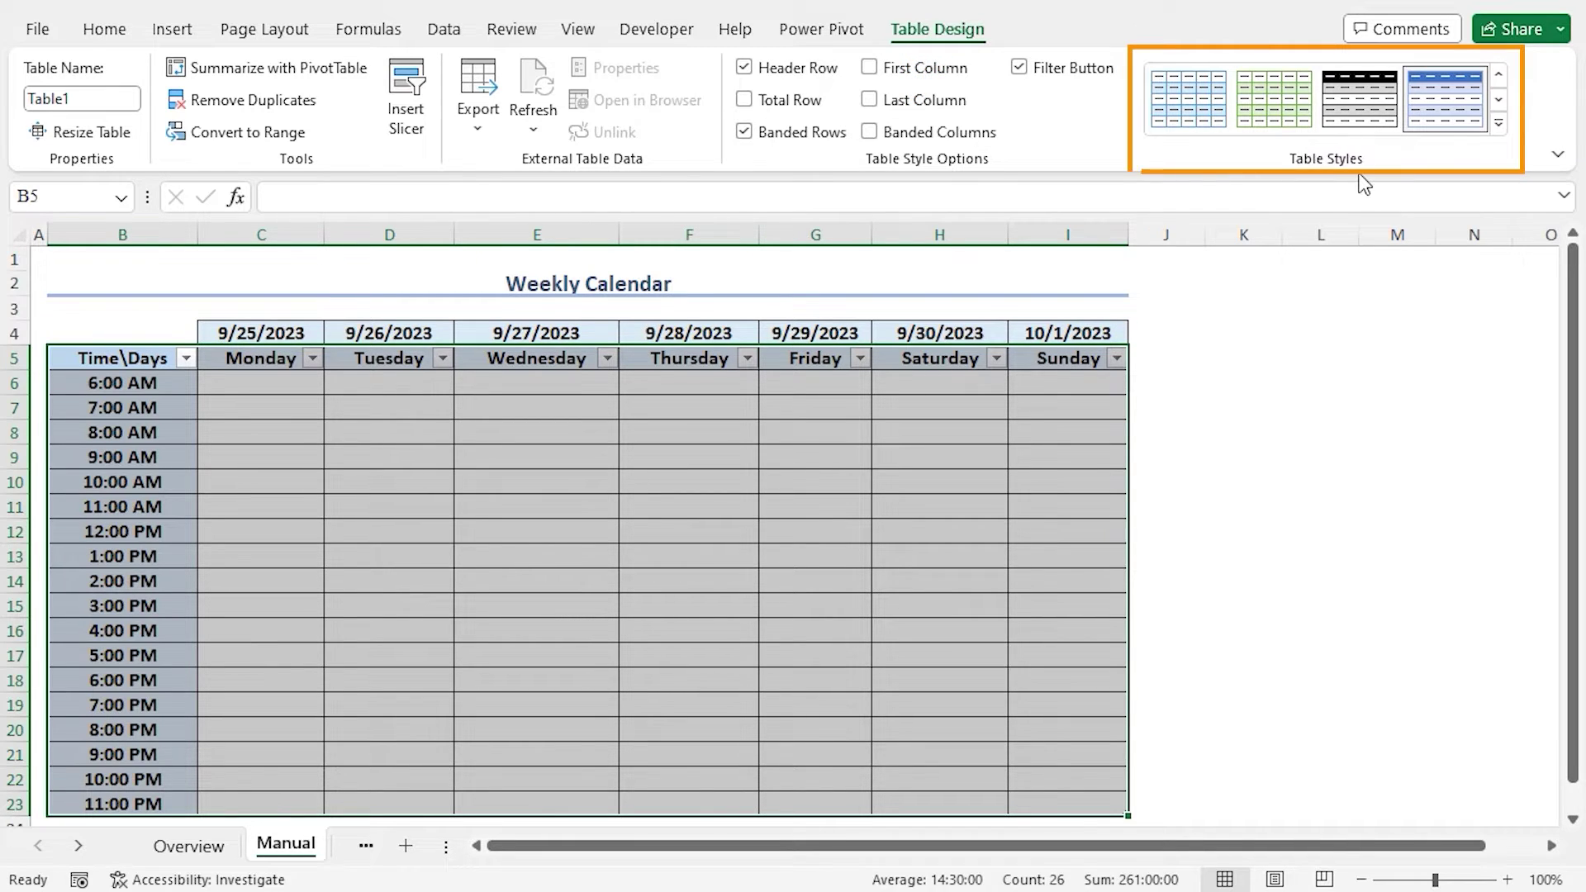
left_click(1499, 124)
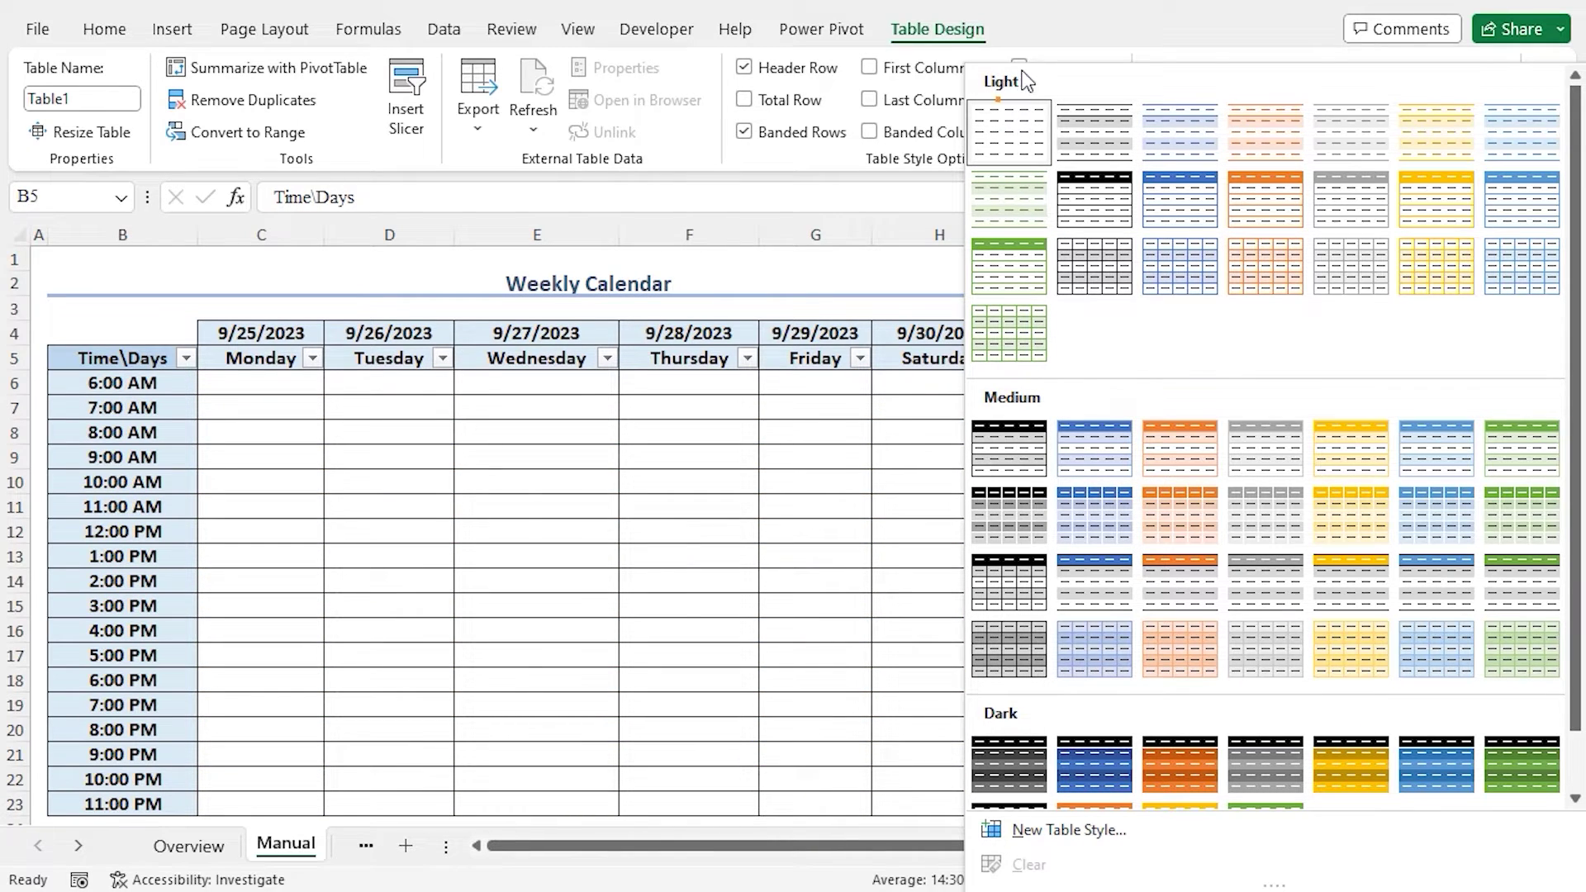
left_click(1032, 346)
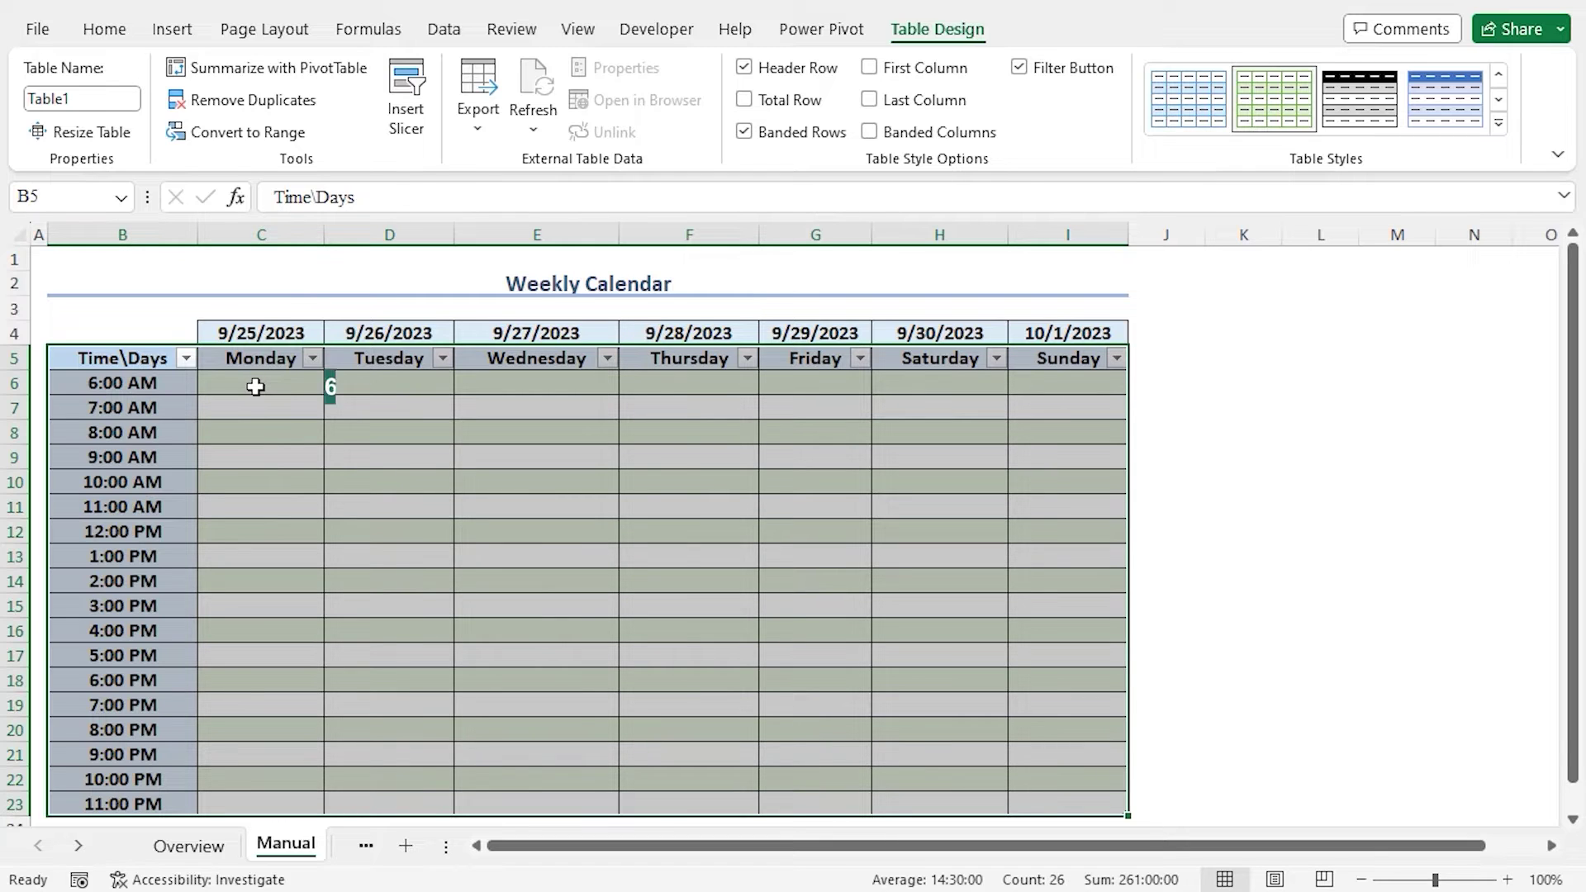
left_click(256, 386)
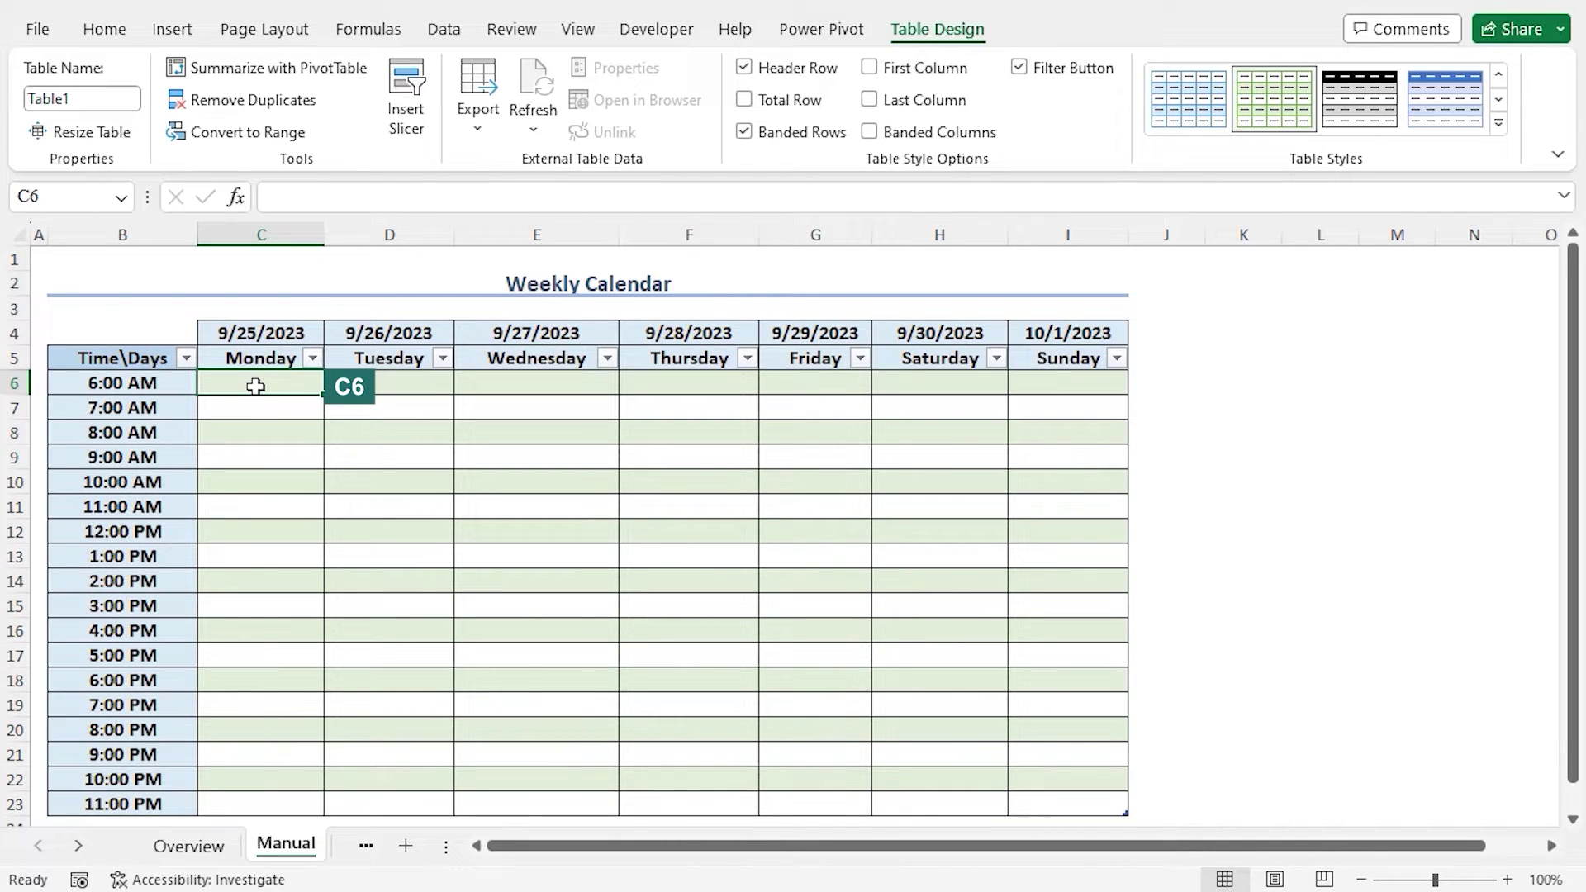
type("Prayer")
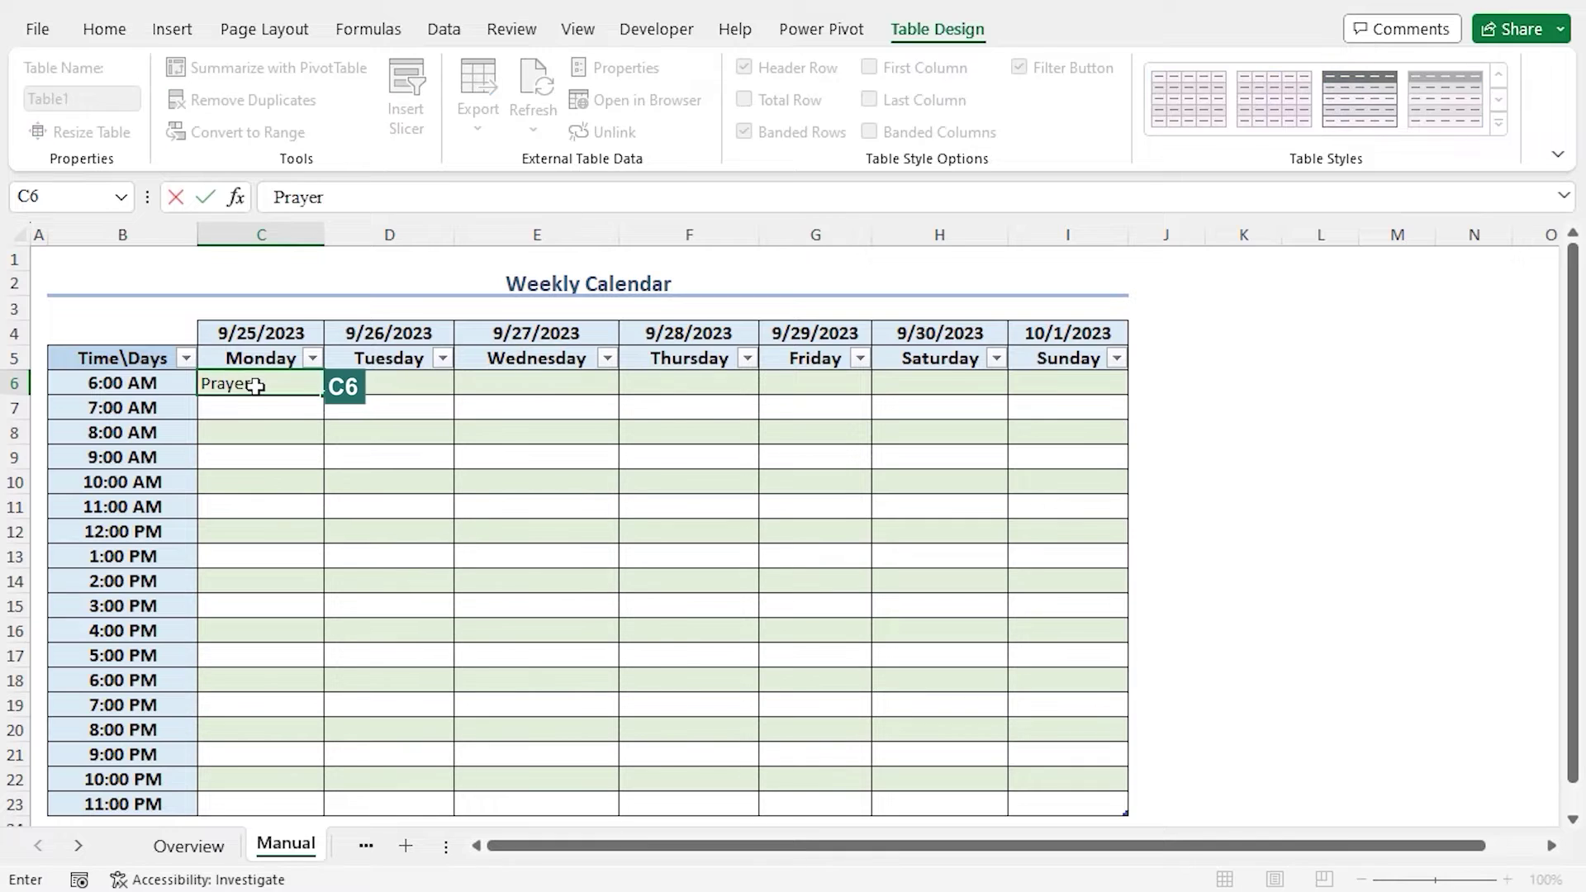
key("Return")
type("Exercise")
key("Return")
type("Breakfast")
key("Return")
type("Meeting")
key("Return")
type("House Work")
key("Return")
type("Break")
key("Return")
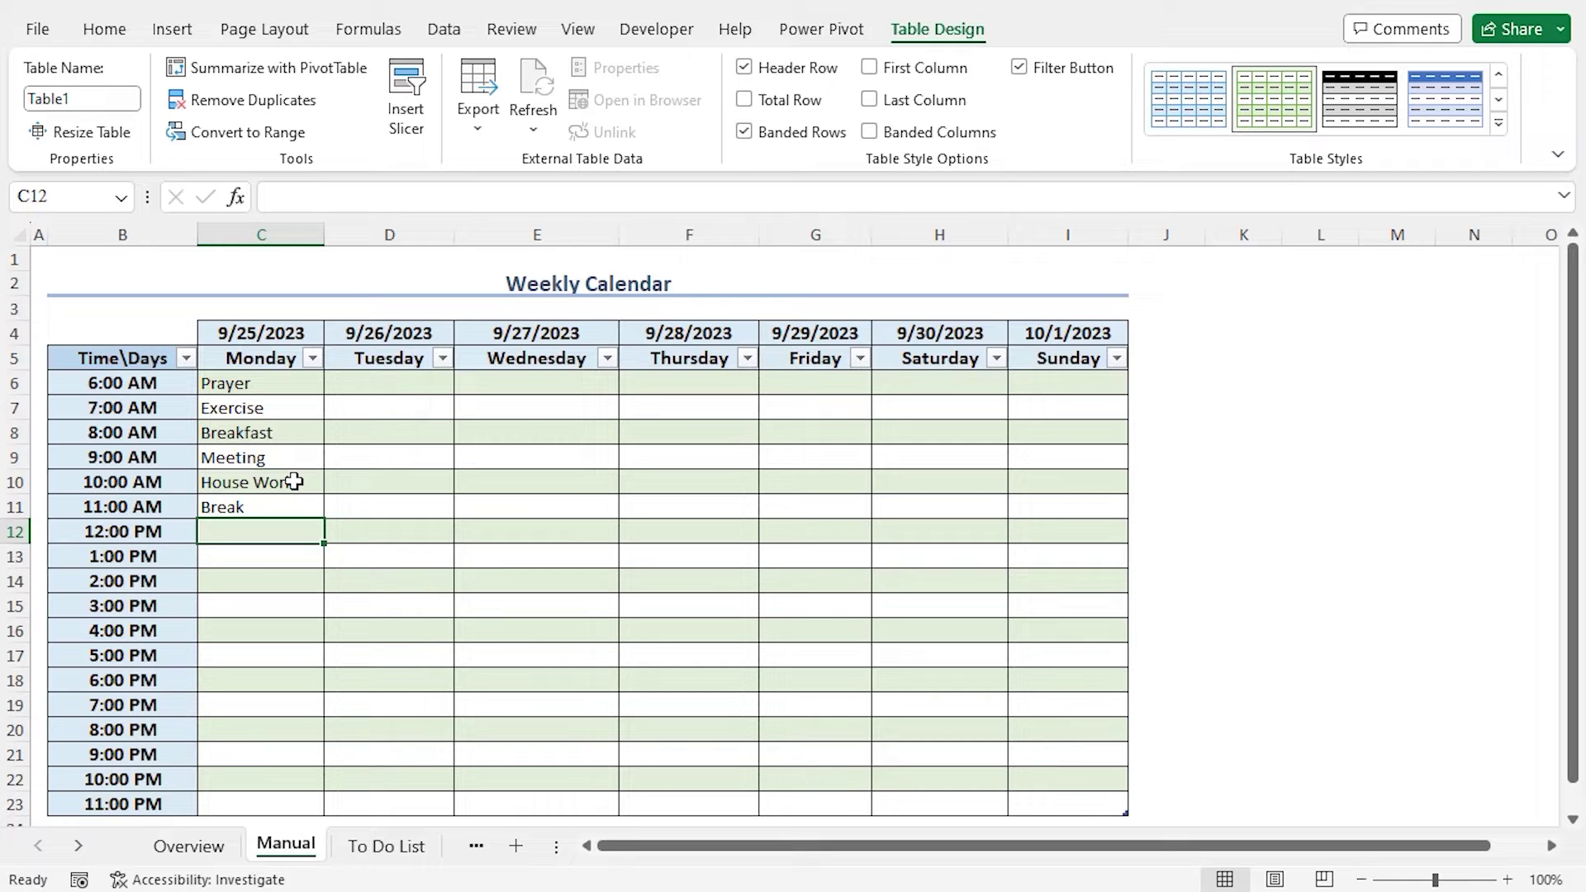
left_click_drag(272, 381, 285, 502)
key("Delete")
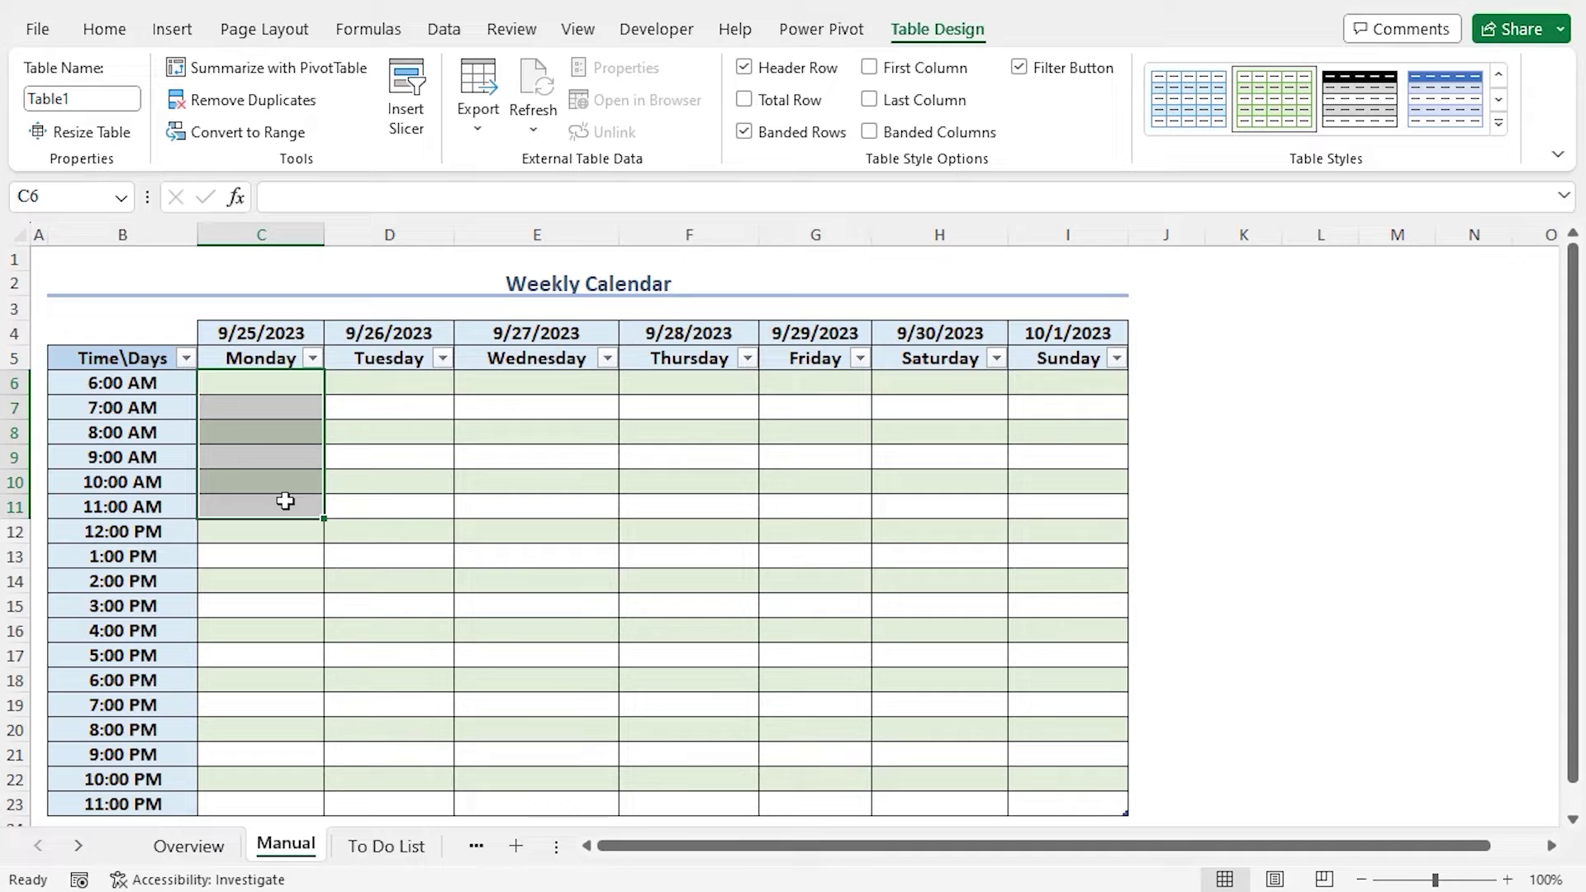
key("shift+Up")
key("shift+Up")
key("shift+Up")
left_click(262, 385)
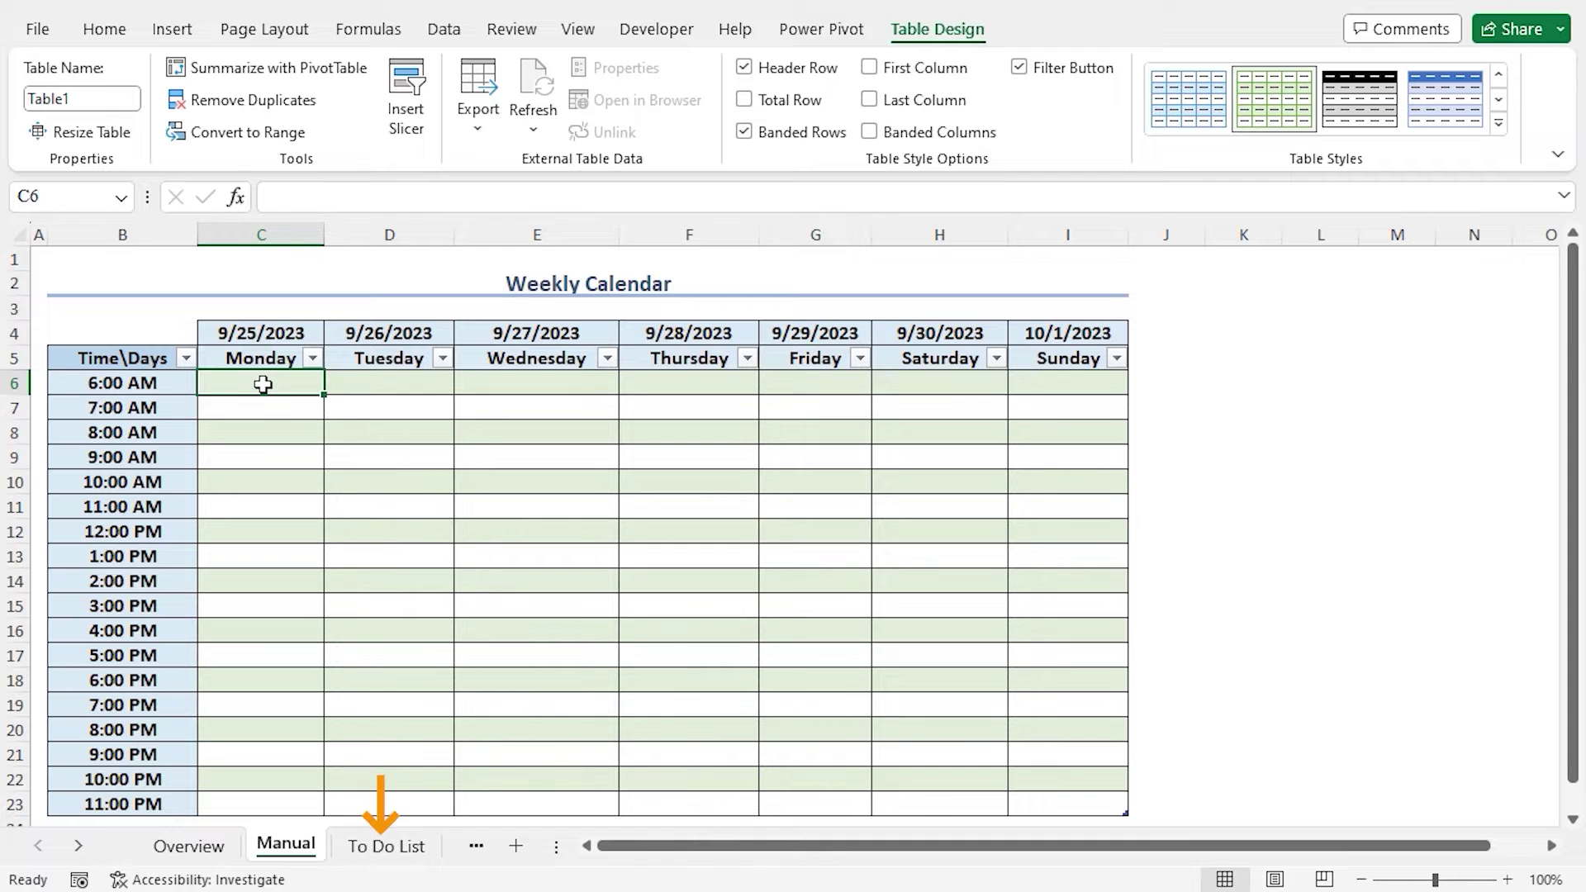
Step: Check the To Do List activities, then select C6:I23 on the Manual sheet
left_click(413, 851)
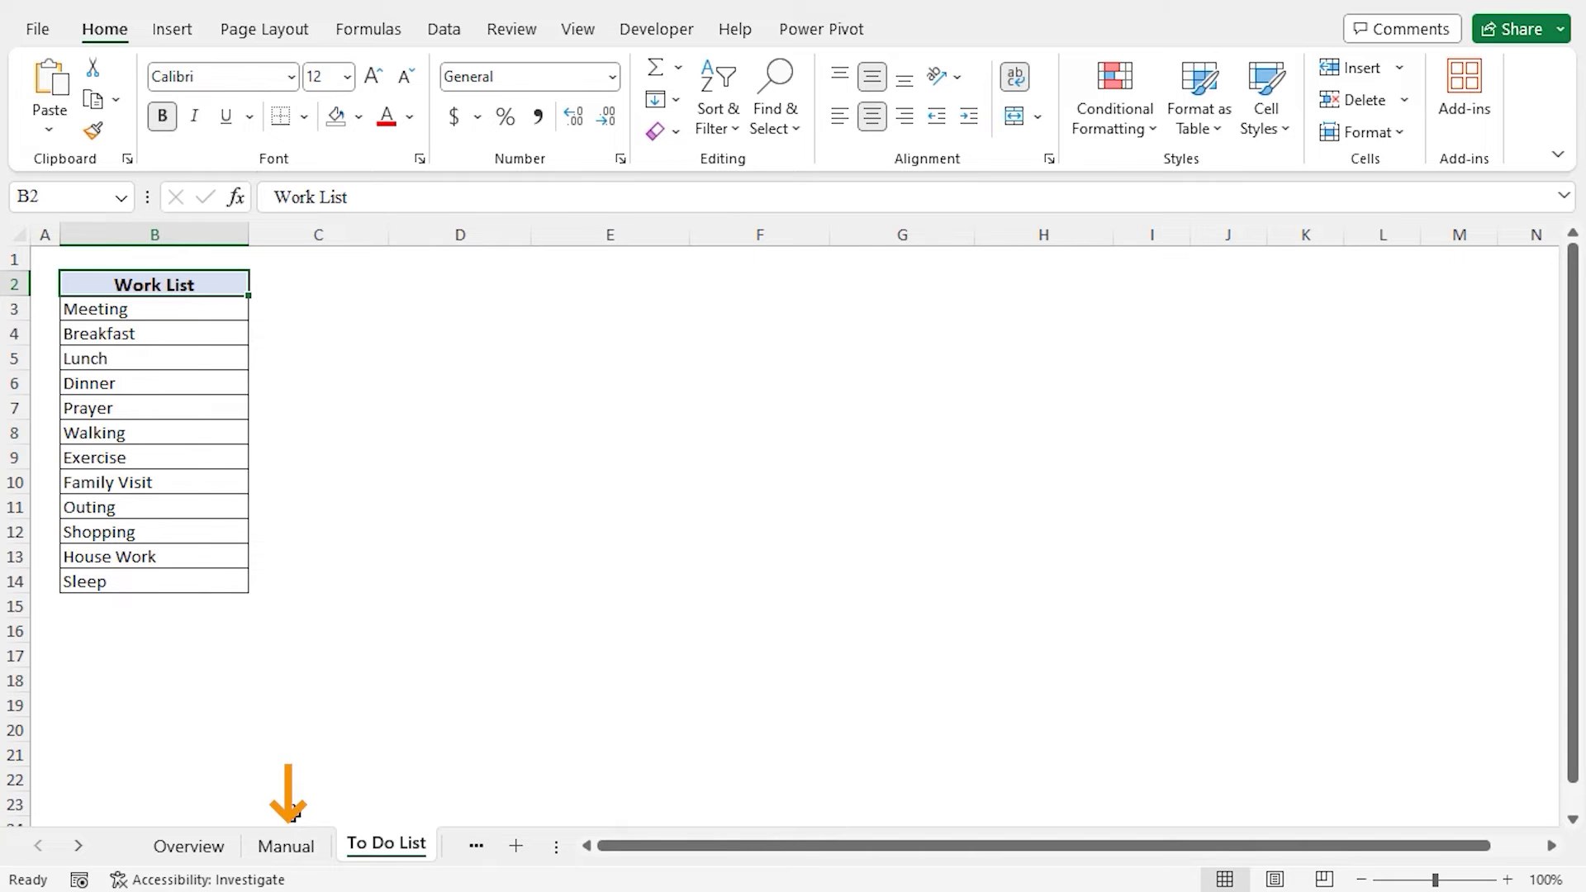
left_click(289, 846)
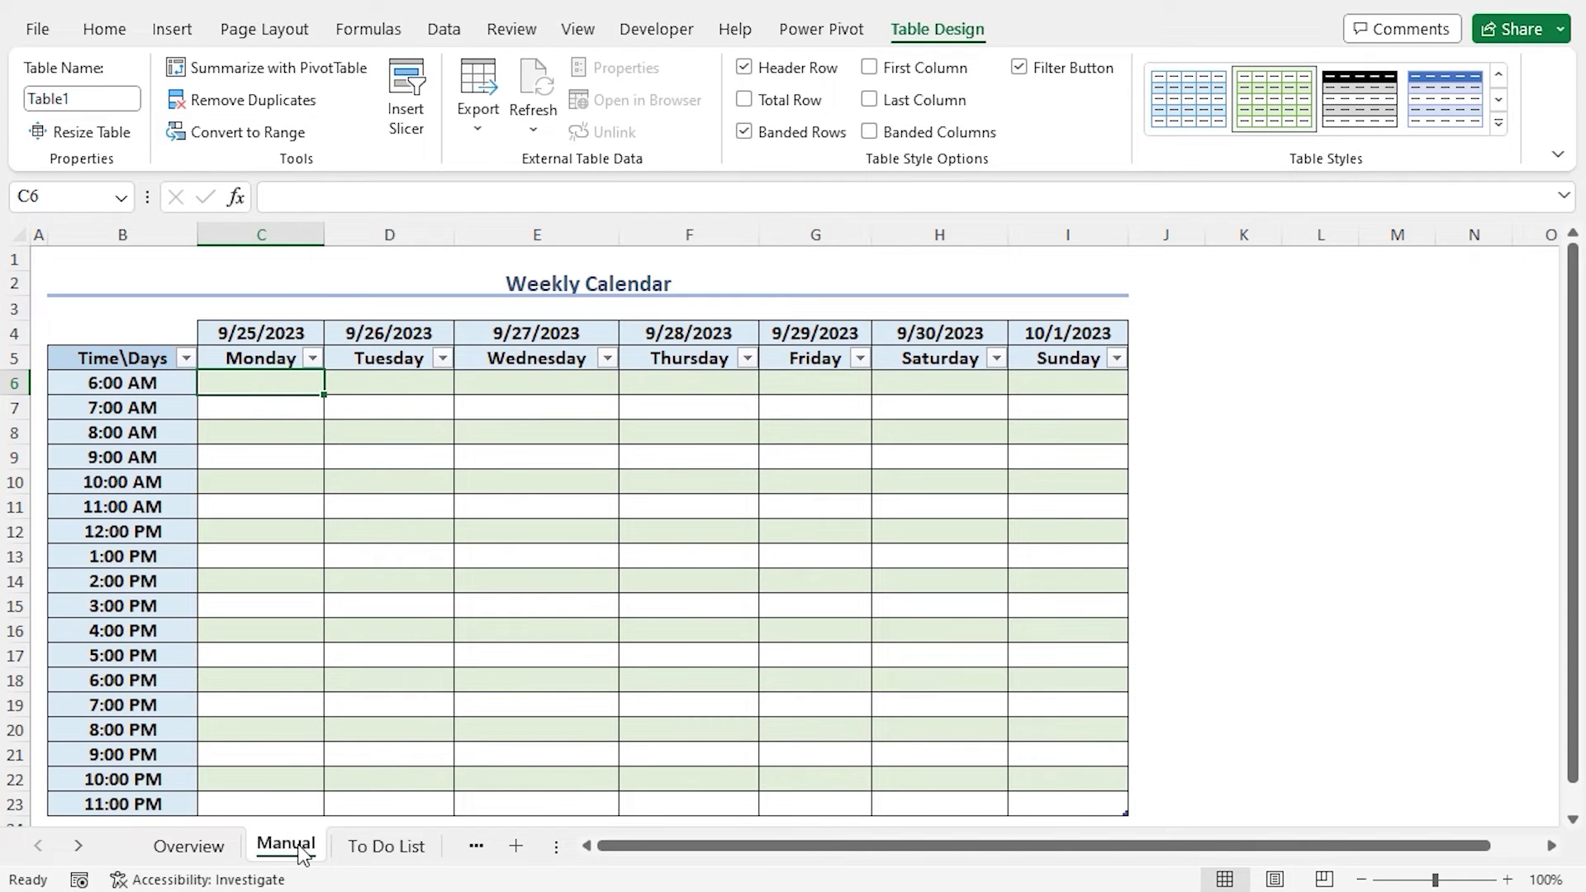
left_click_drag(269, 380, 1066, 803)
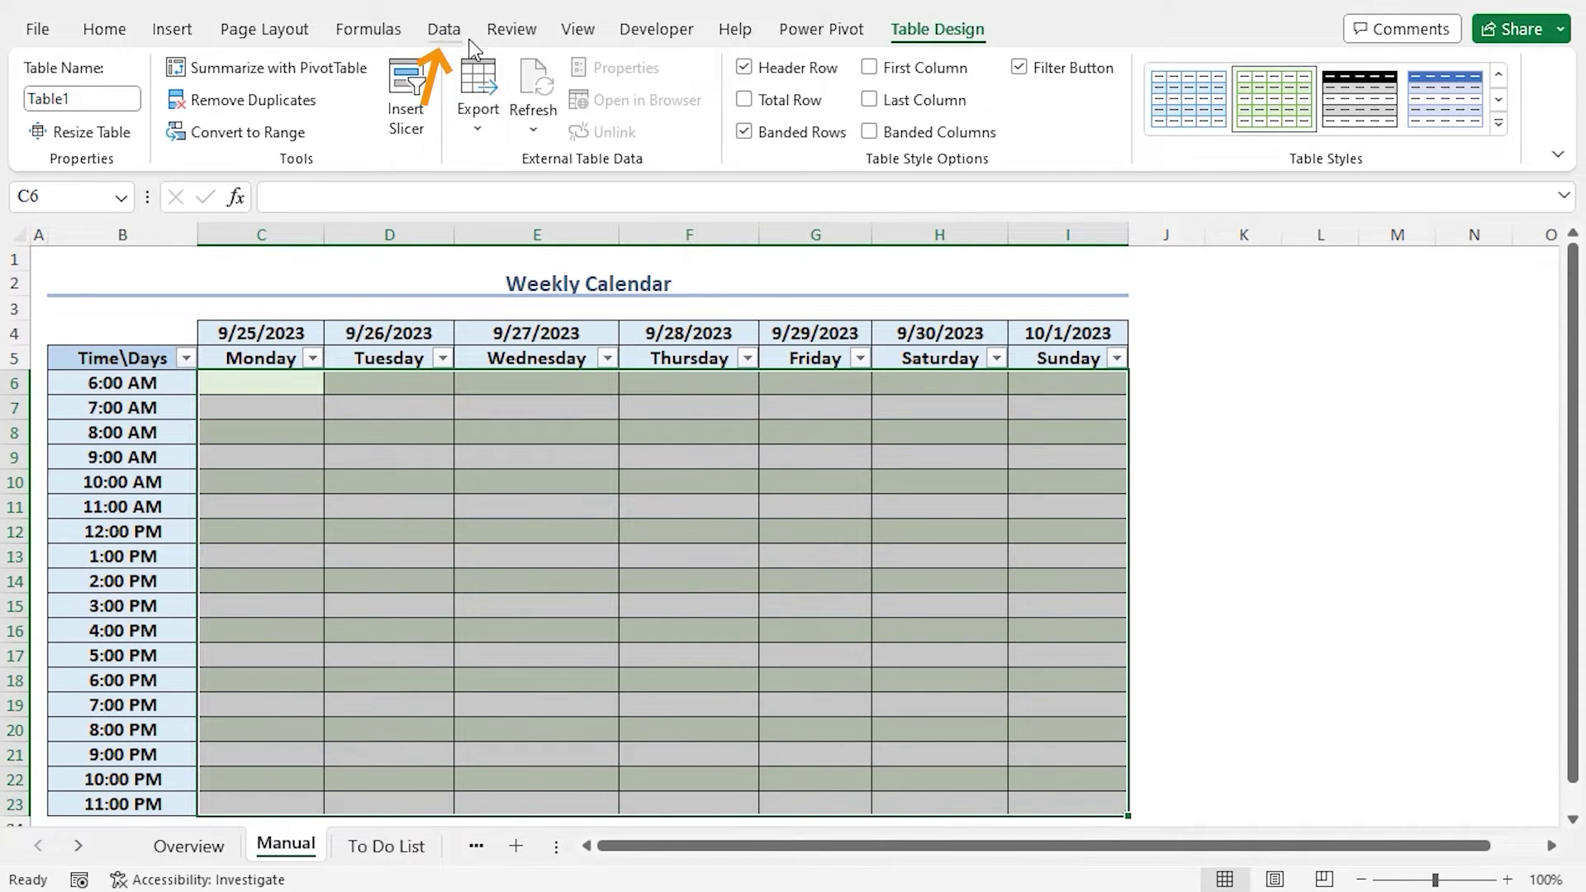
Step: Add List data validation to C6:I23 sourced from ='To Do List'!$B$3:$B$14
left_click(444, 29)
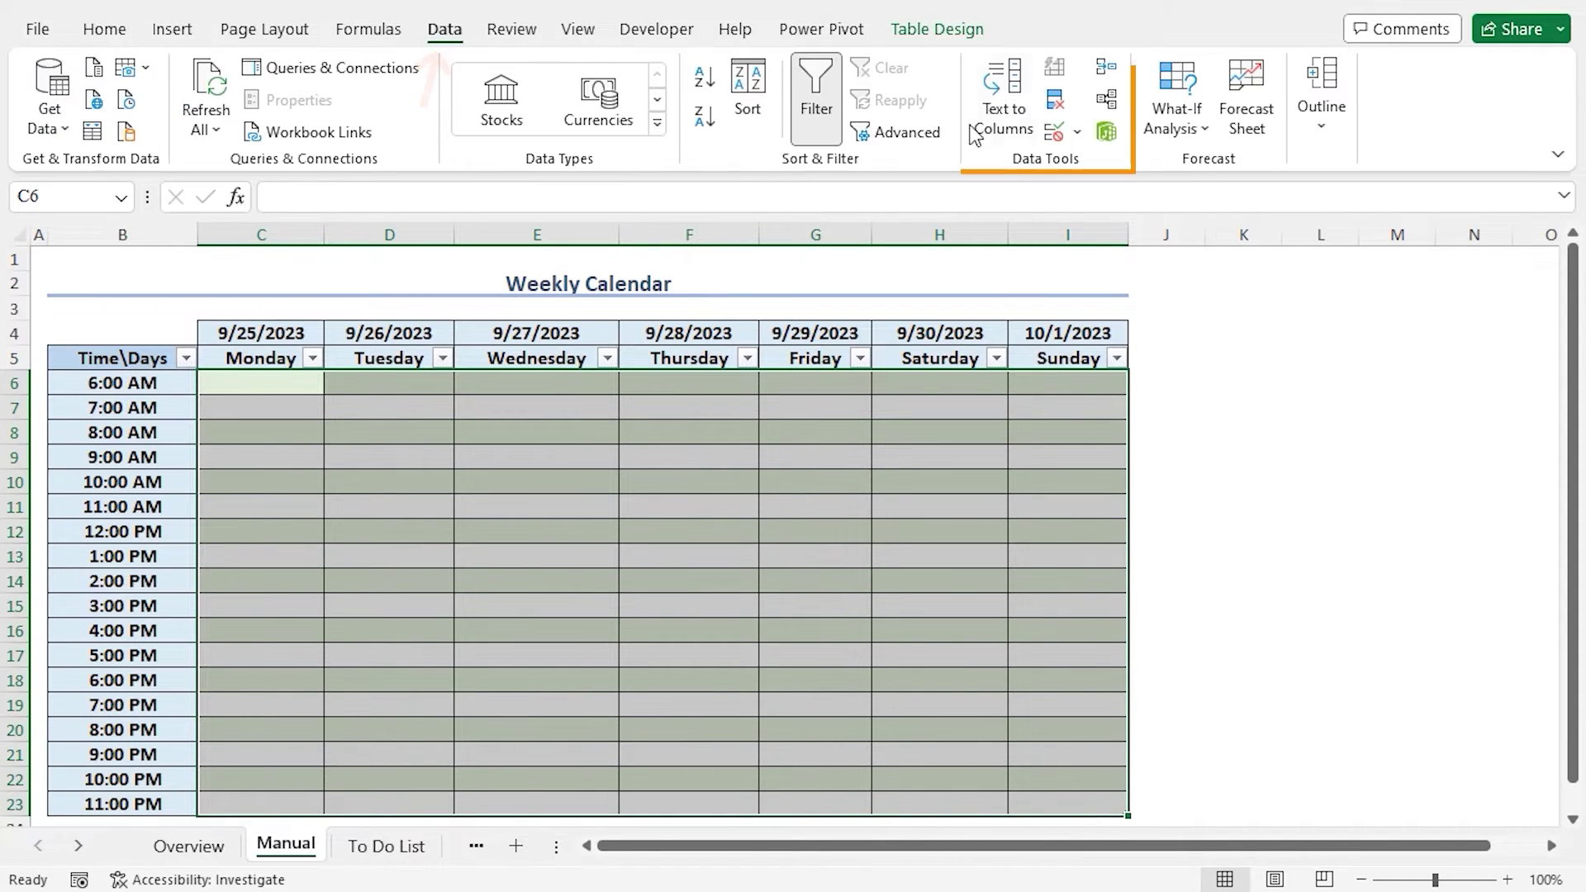
left_click(1055, 130)
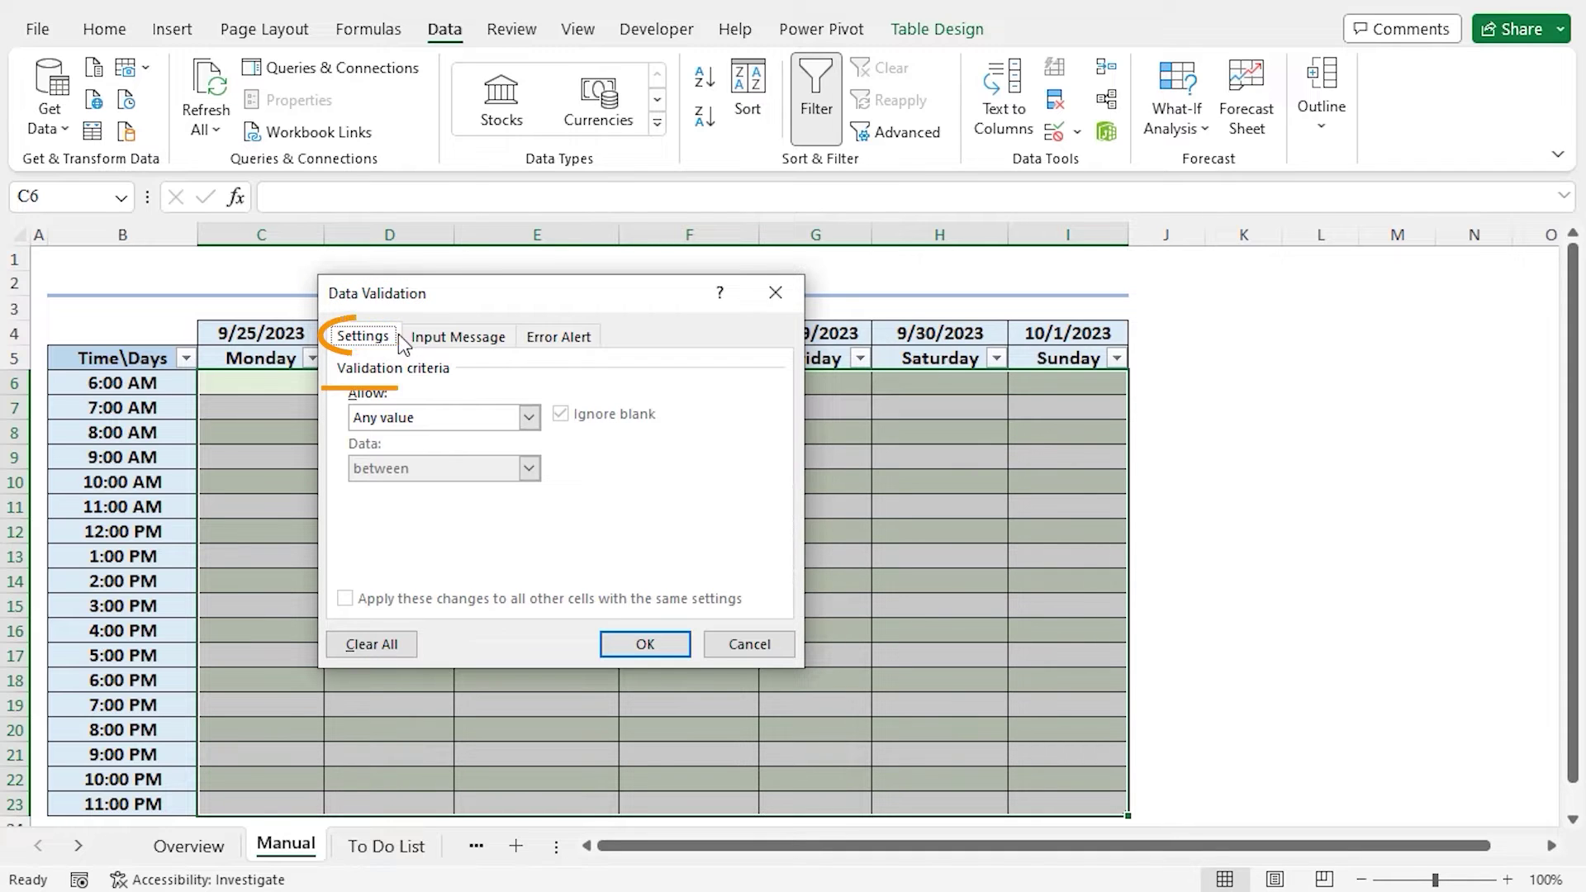
left_click(529, 420)
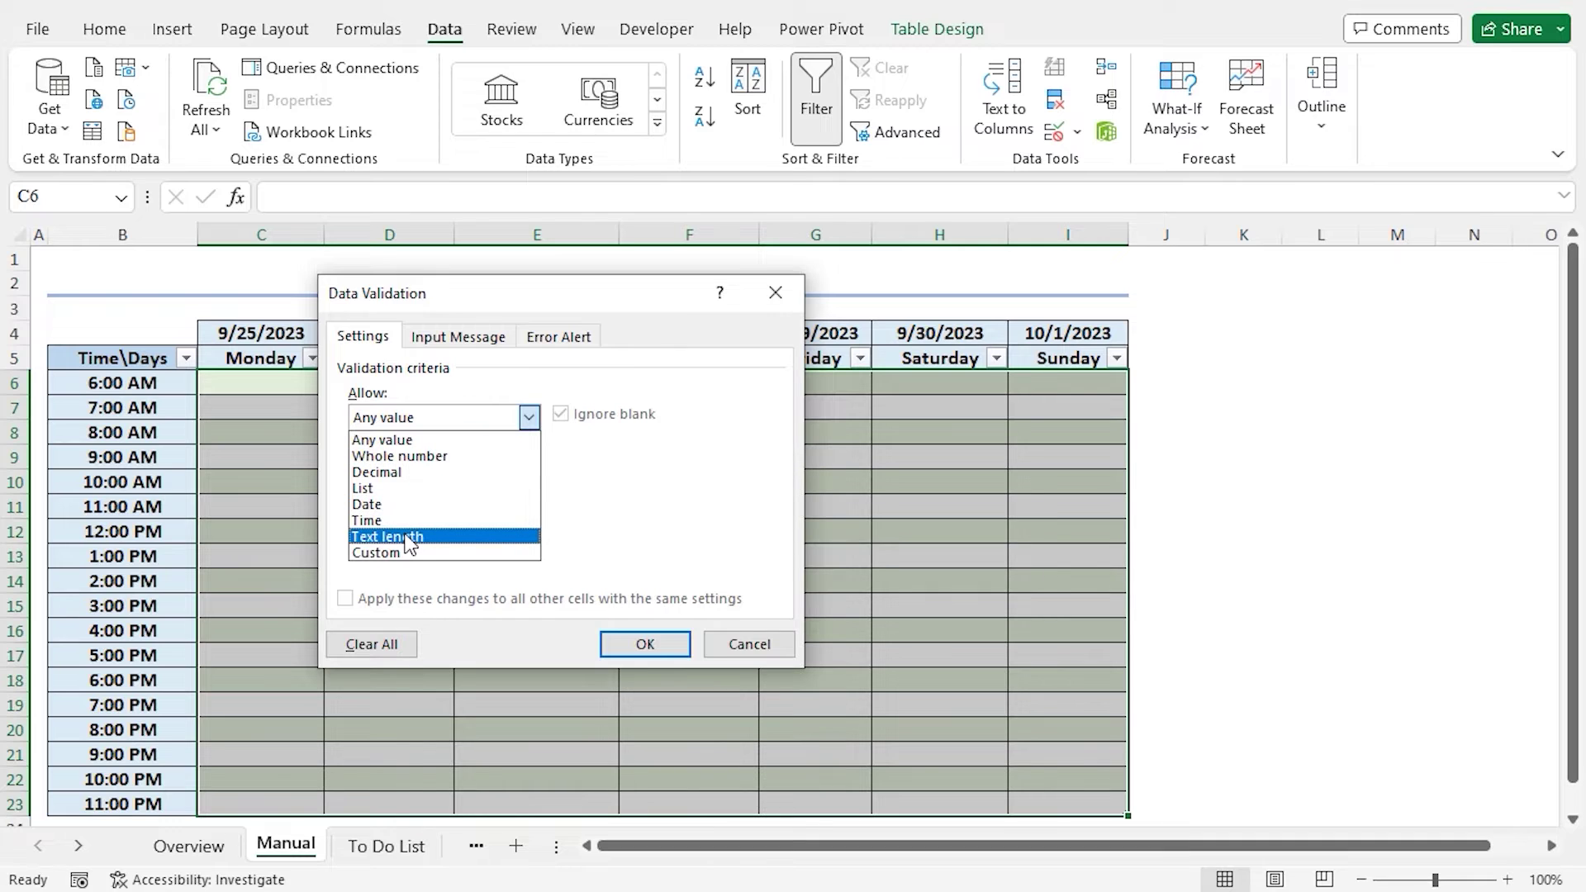
left_click(414, 489)
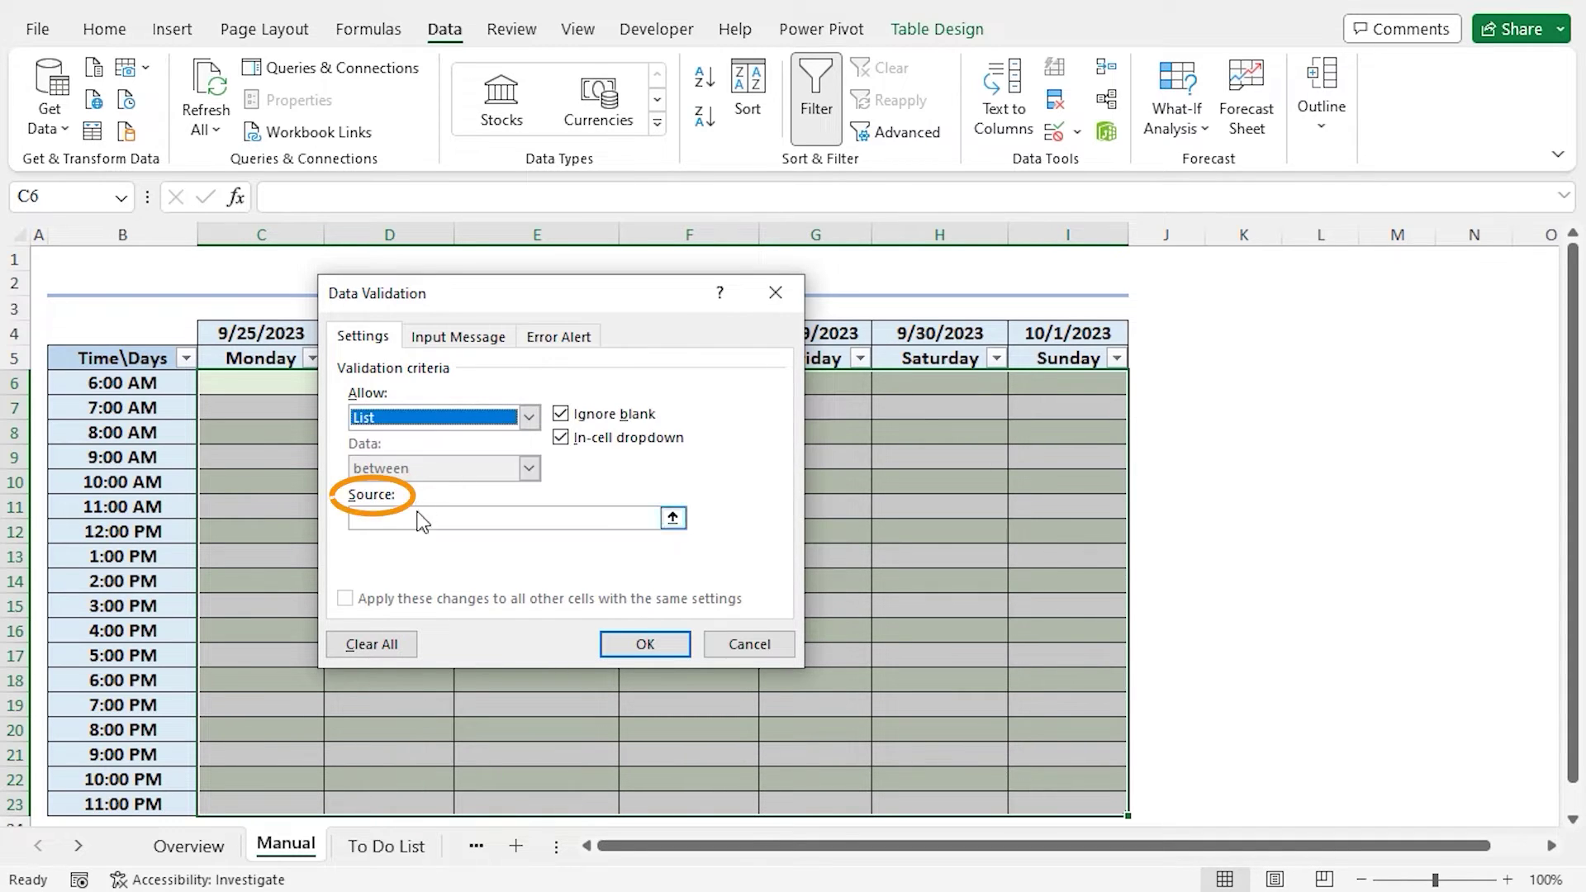
left_click(416, 519)
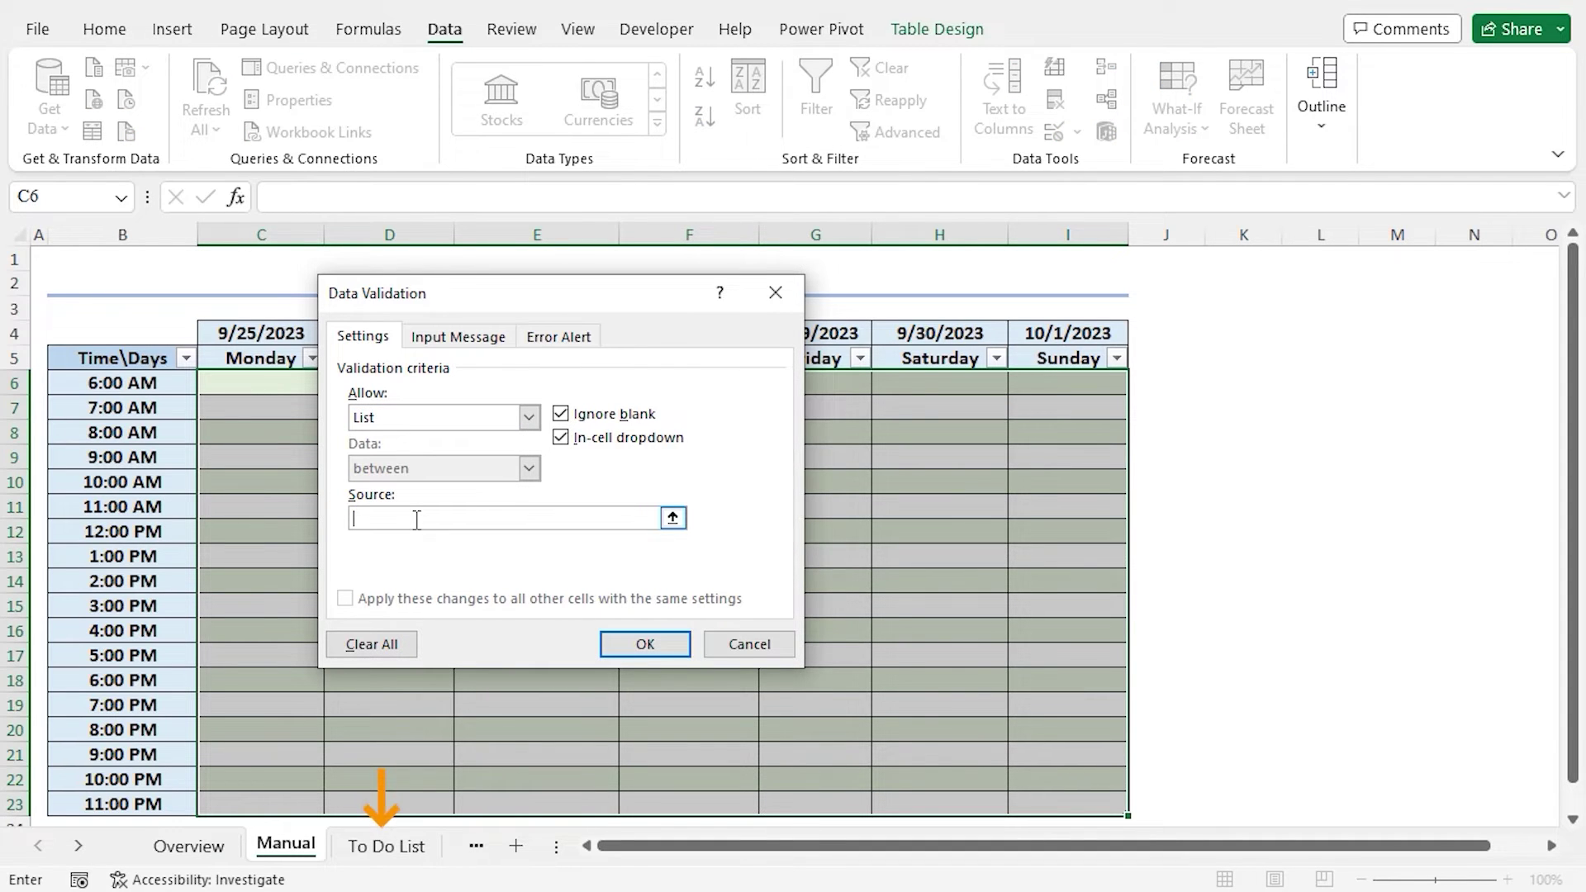
left_click(415, 852)
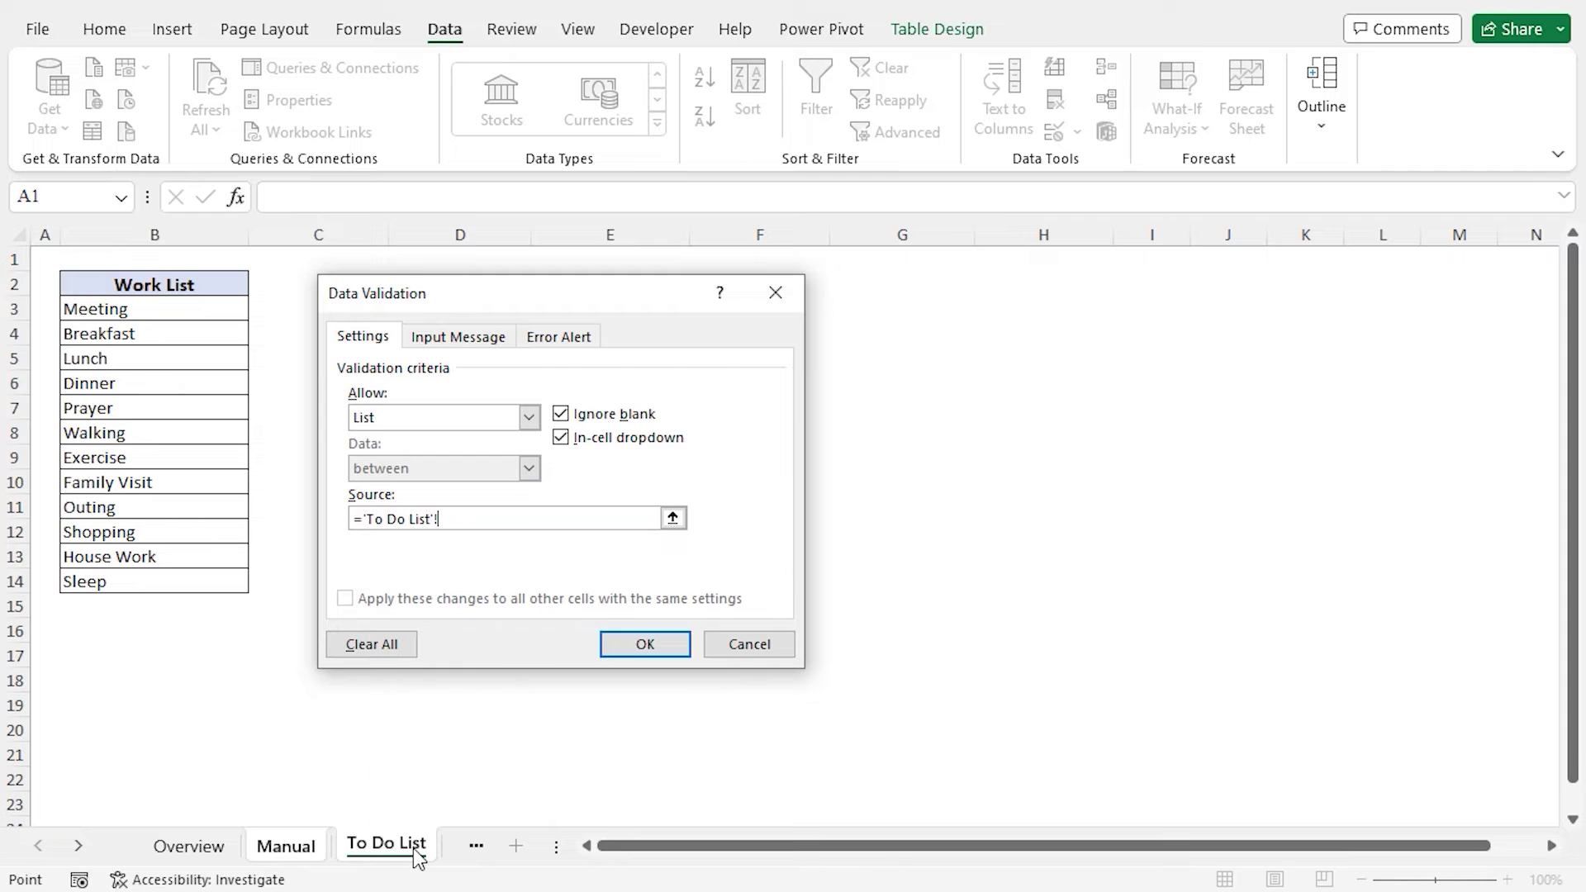
left_click(179, 311)
left_click_drag(179, 310, 173, 583)
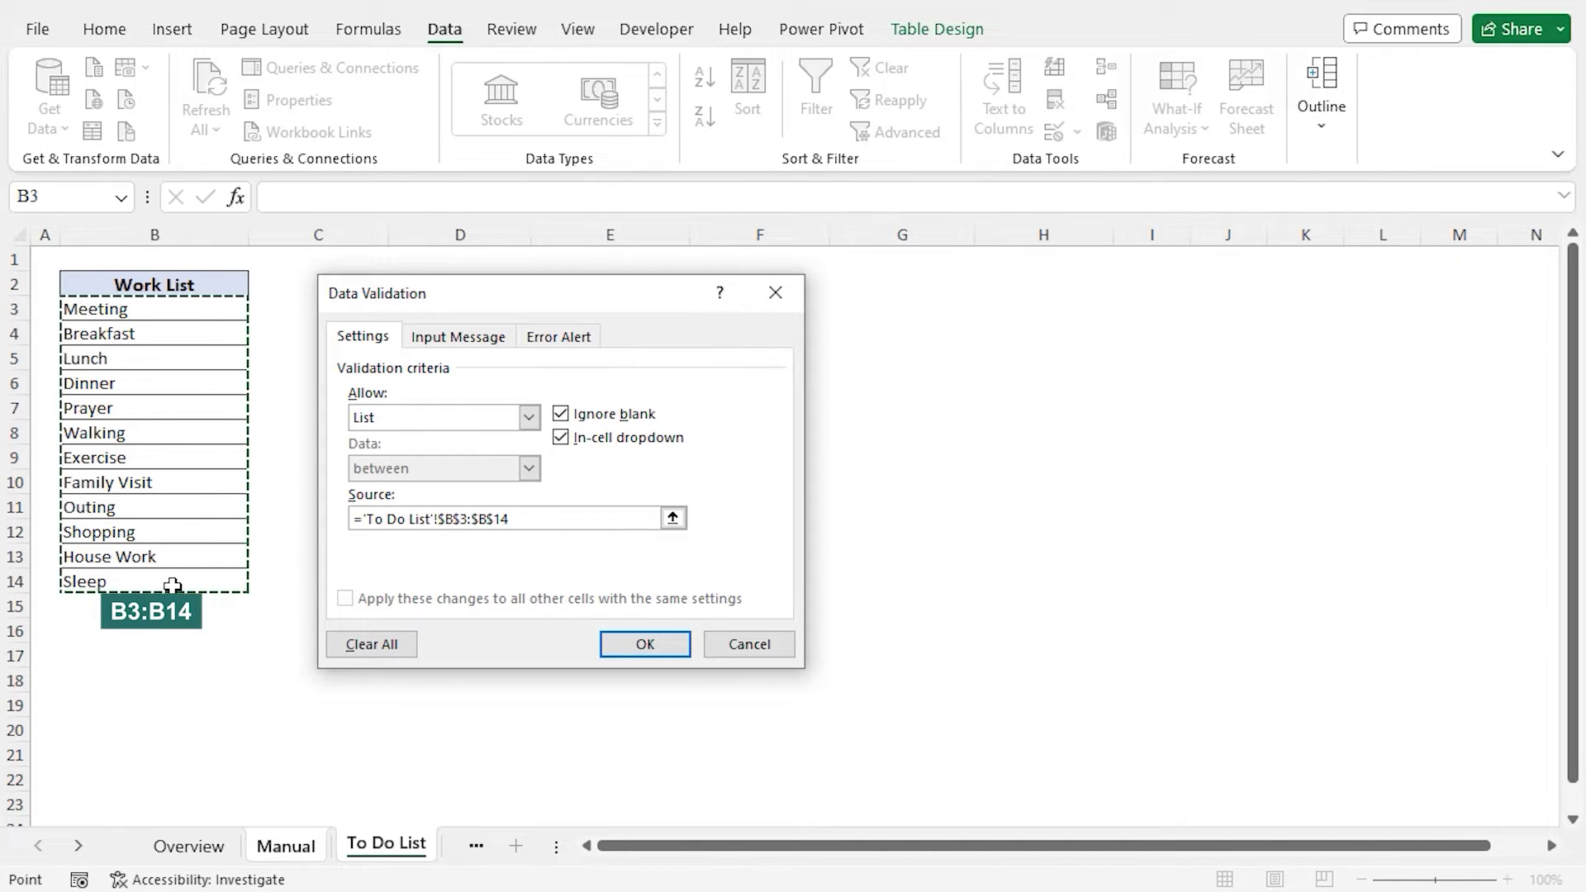
left_click(647, 643)
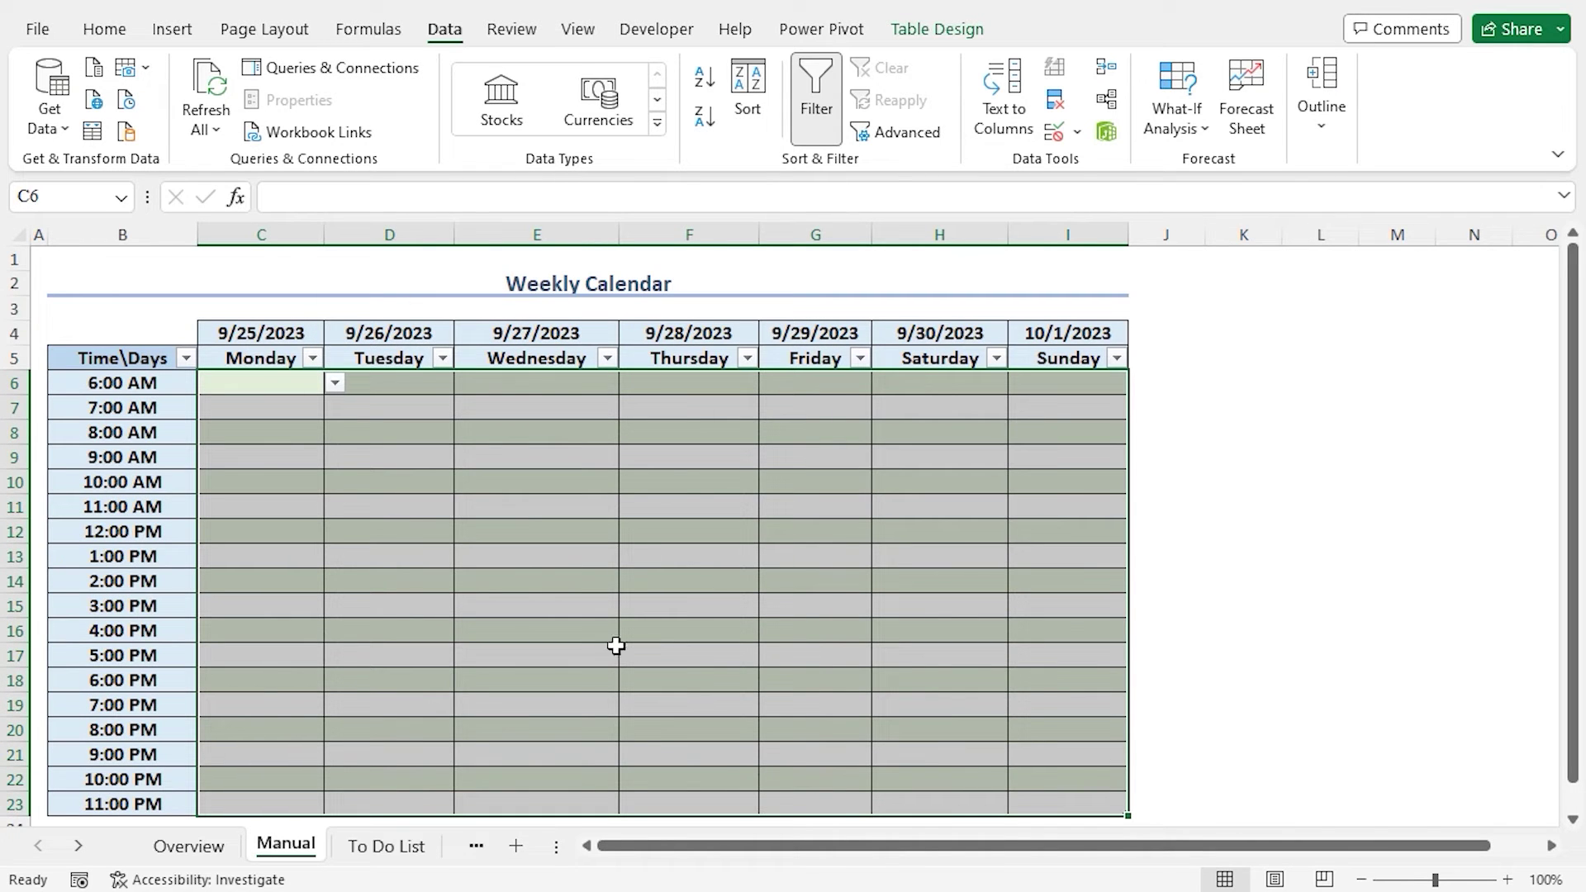
Step: Use the dropdowns to set Monday's 6:00 AM slot to Prayer and 7:00 AM to Breakfast
left_click(335, 383)
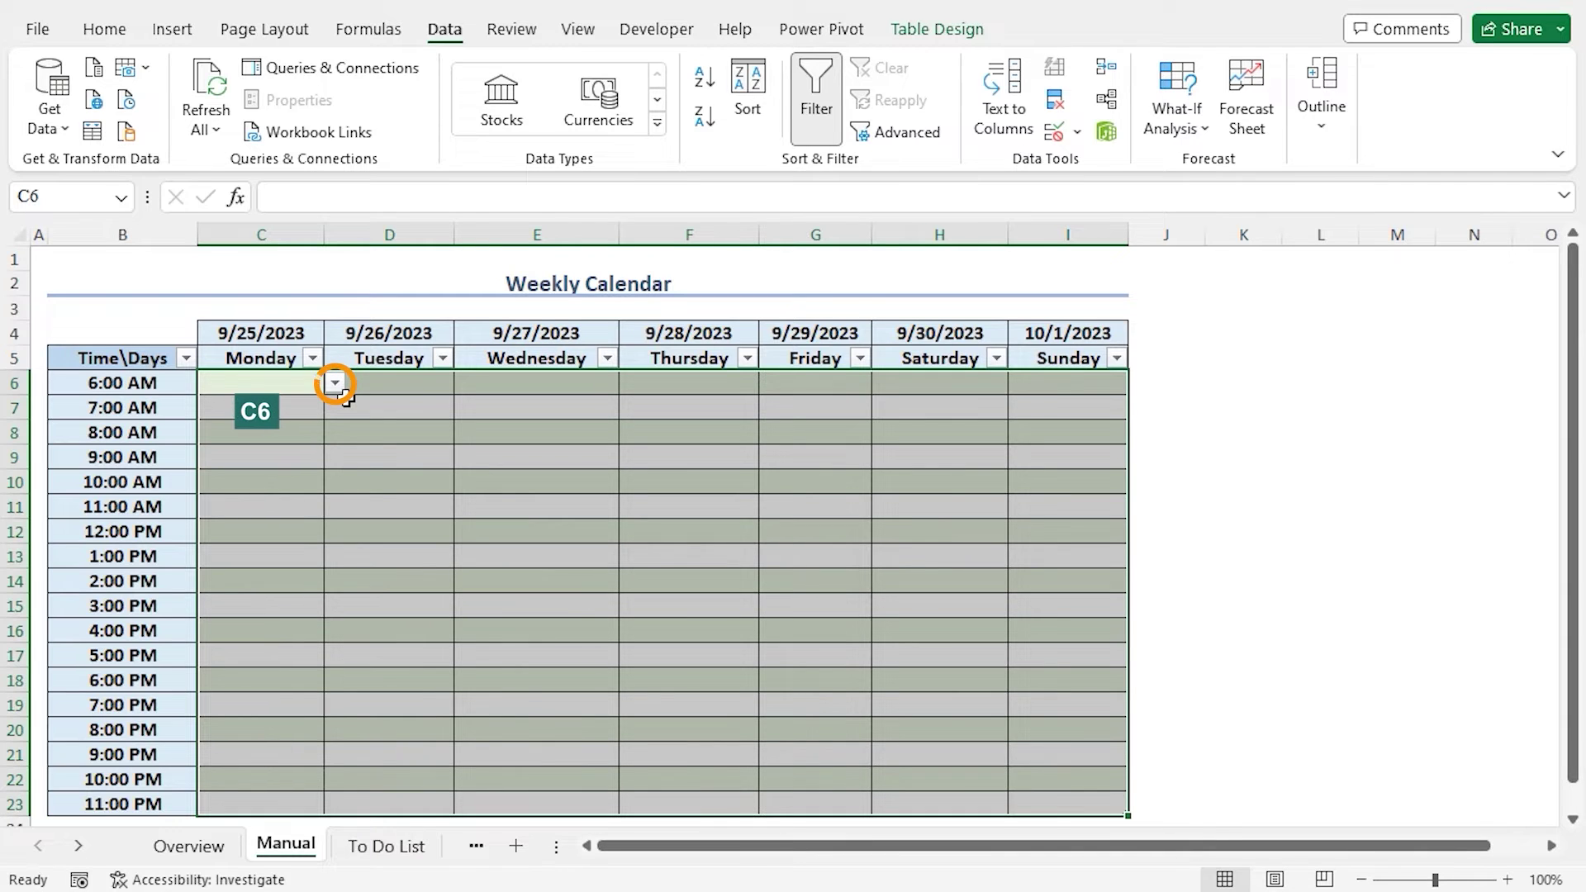
left_click(275, 387)
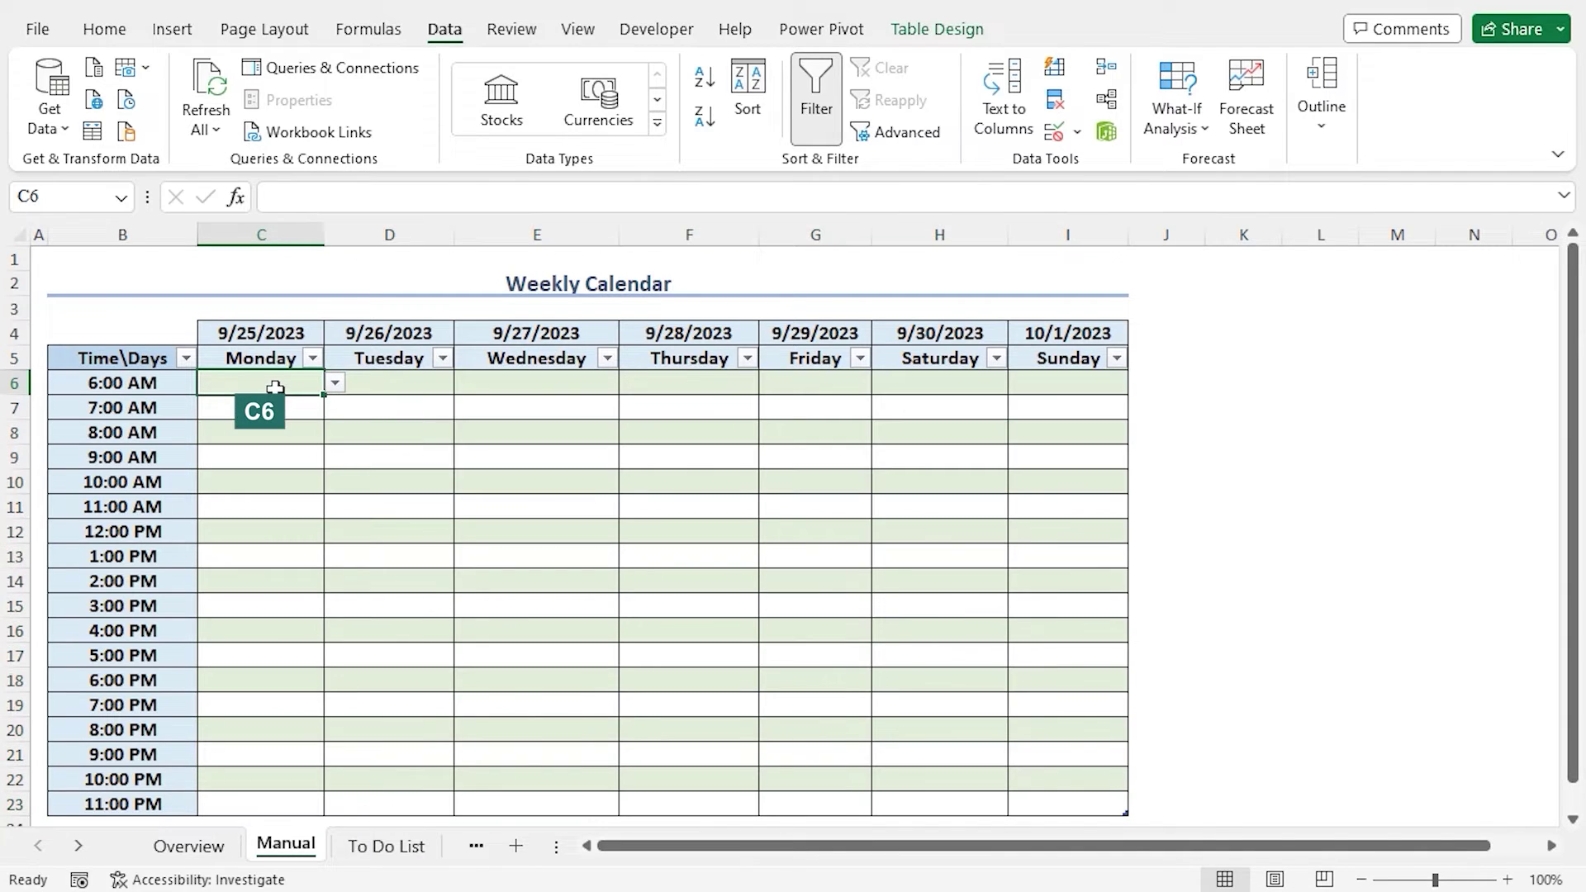
left_click(335, 383)
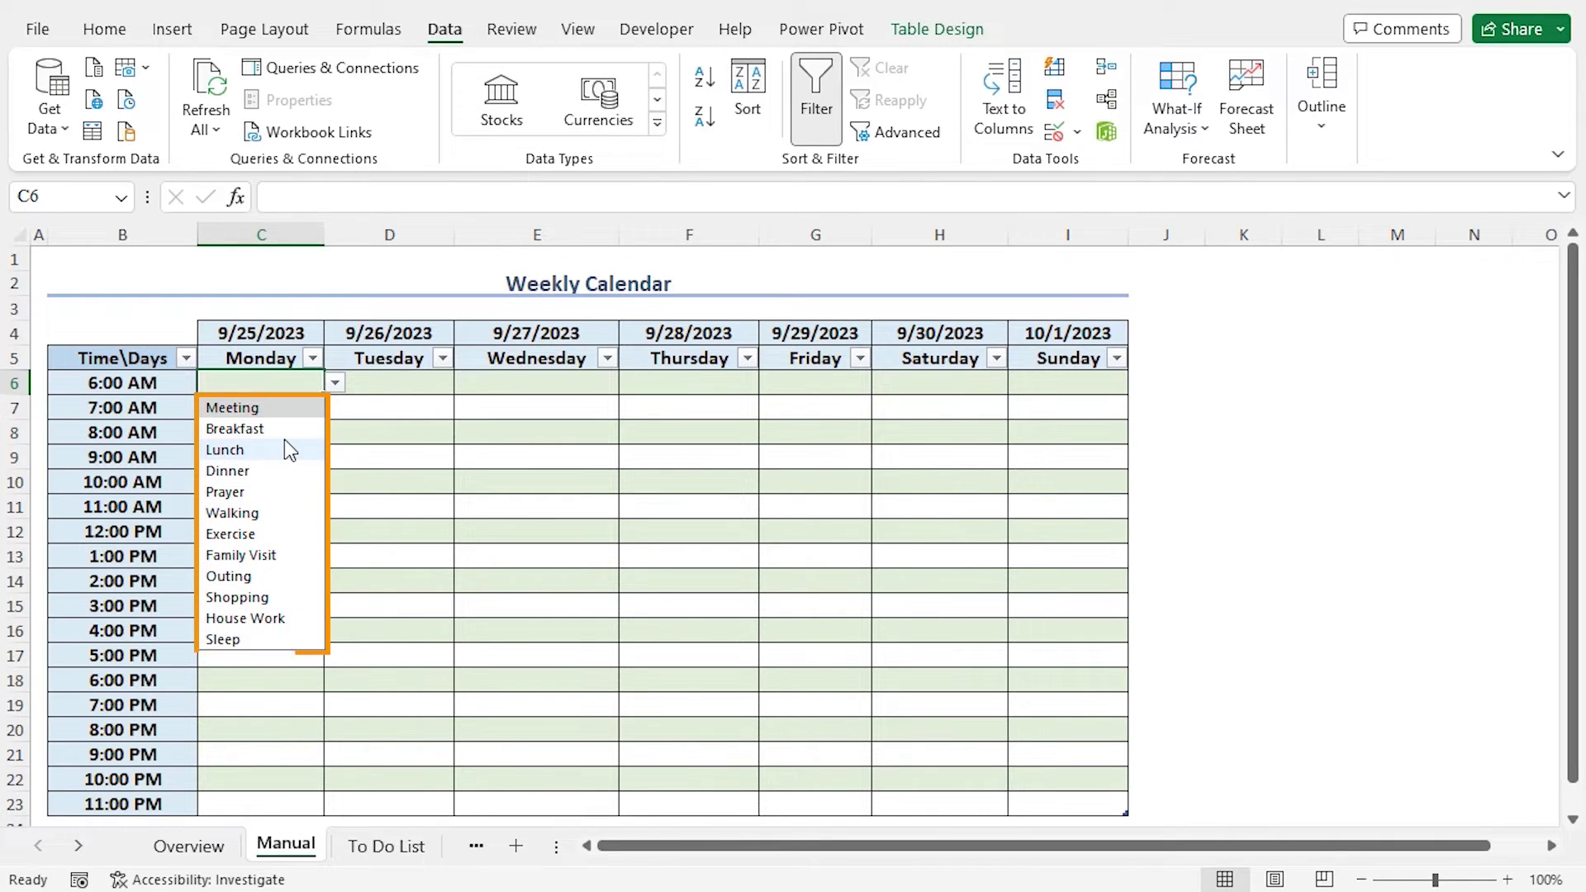
left_click(274, 496)
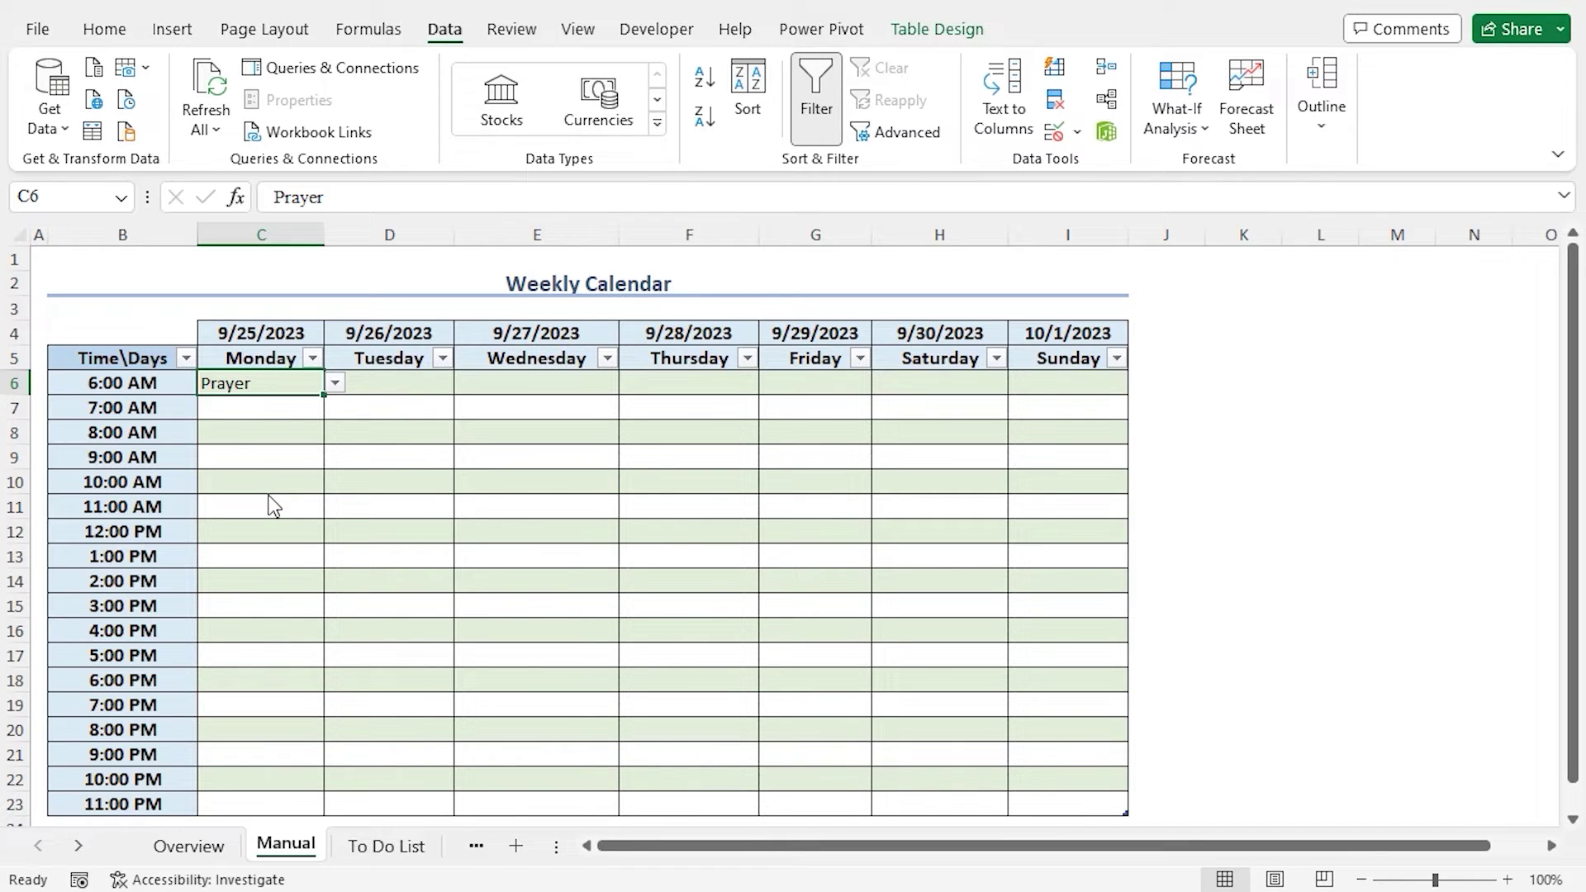
left_click(265, 406)
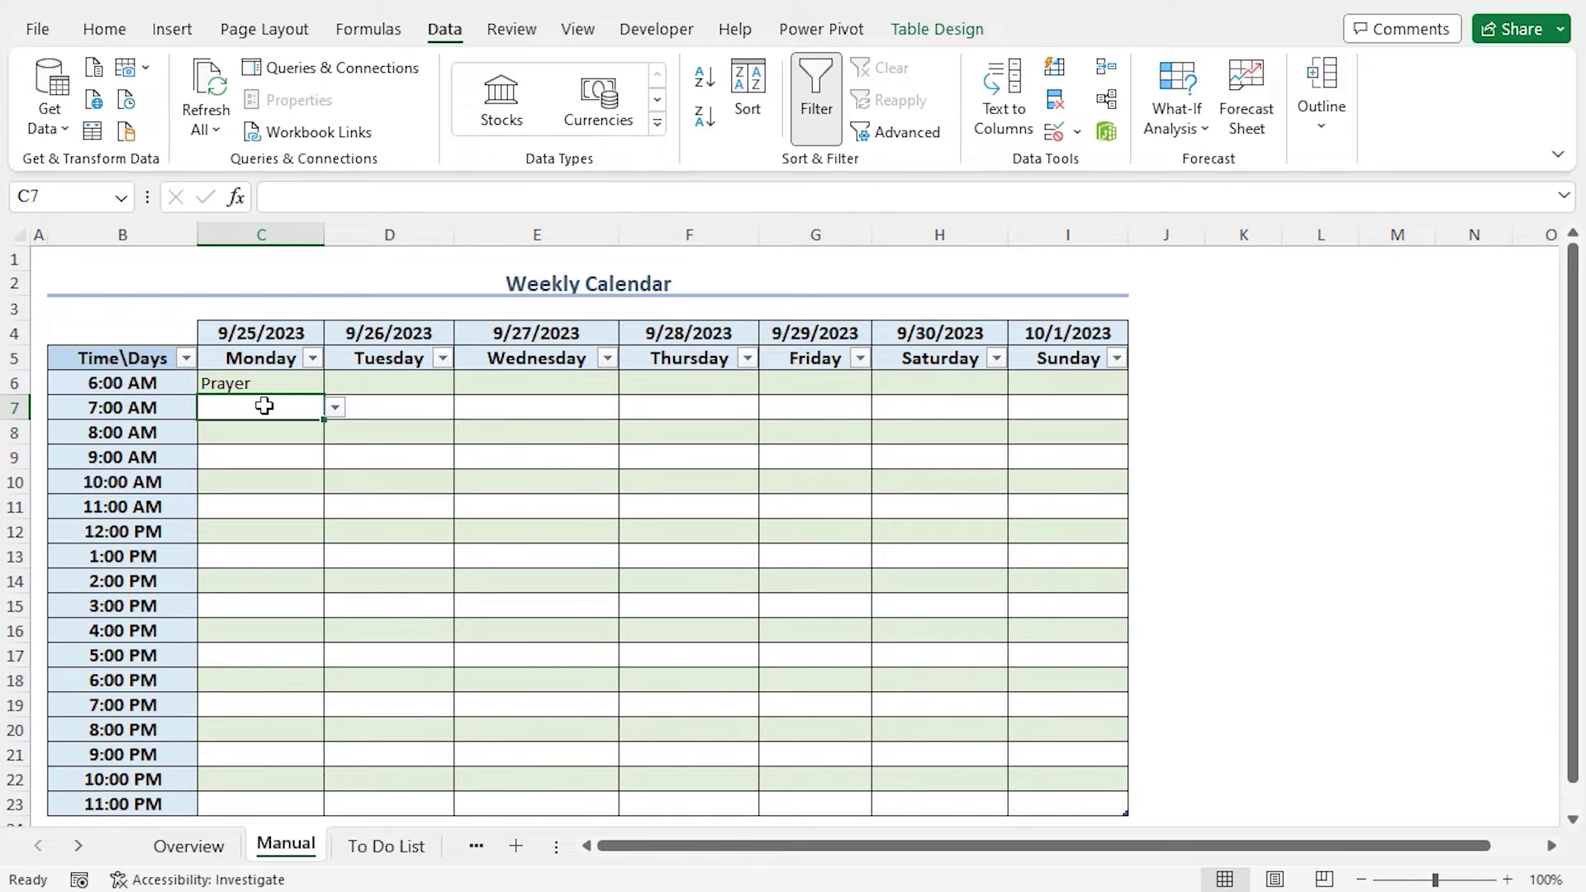
left_click(336, 408)
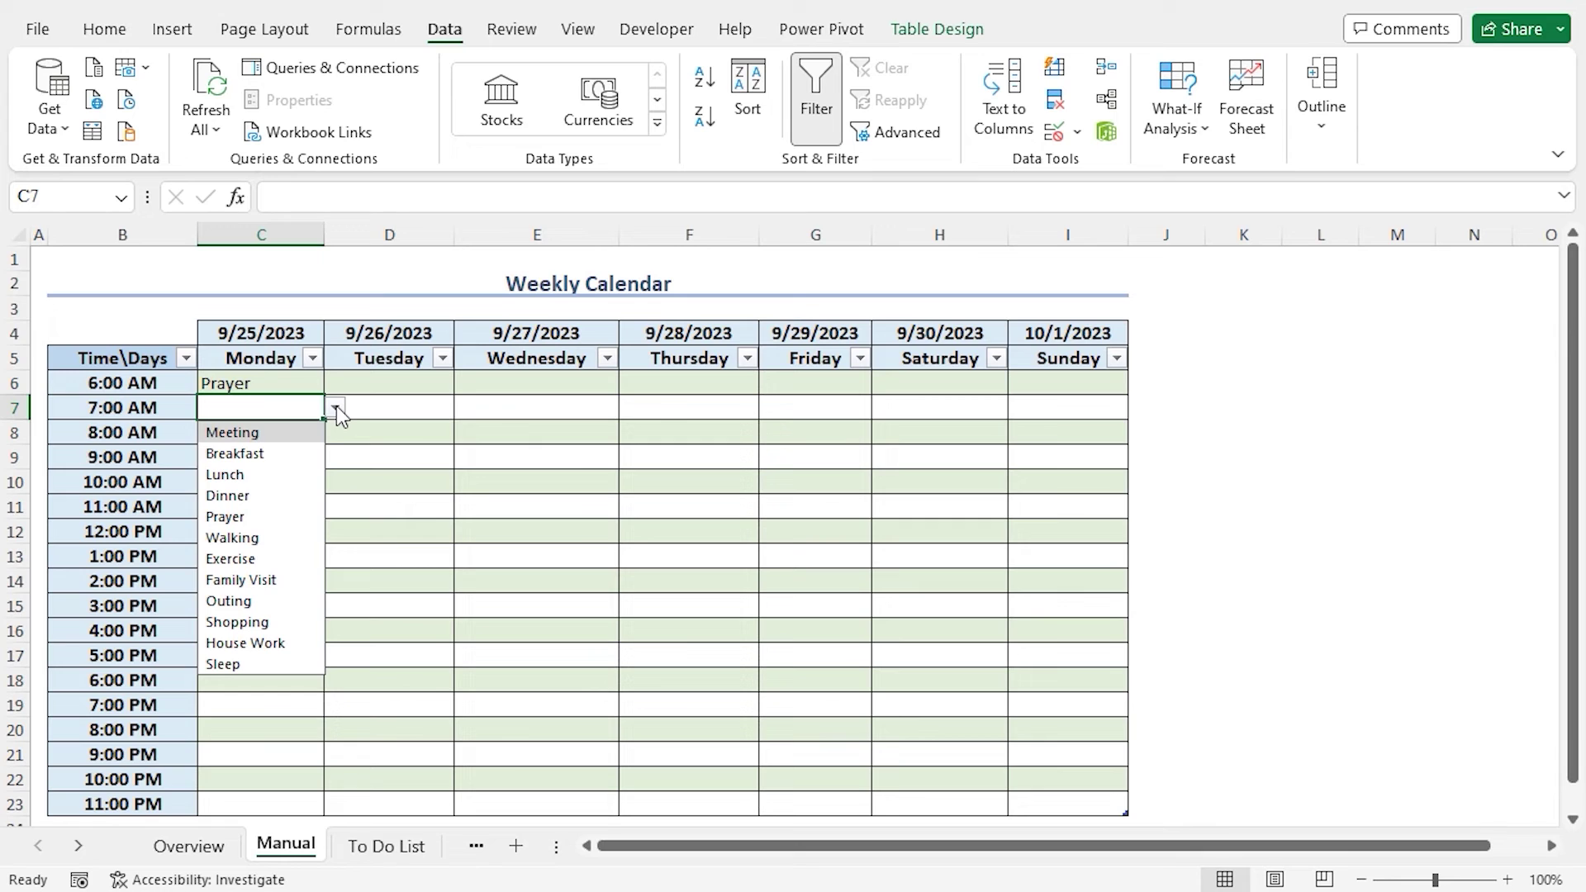
left_click(285, 456)
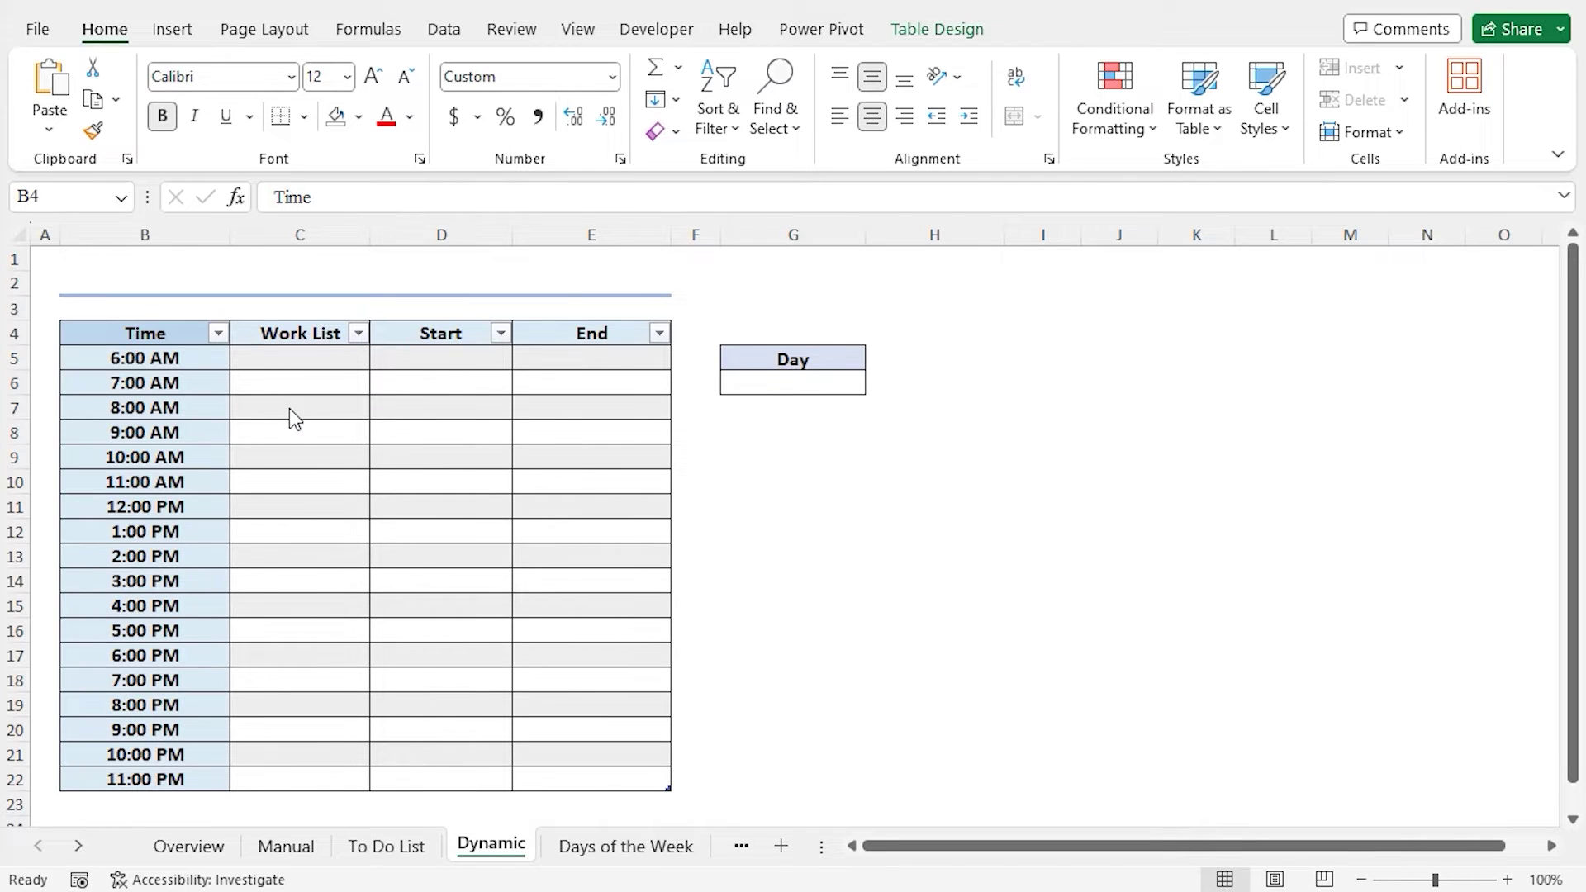
Step: Review the Dynamic sheet's Time, Work List, Start, End and Day headers, then view the Days of the Week list
left_click(191, 331)
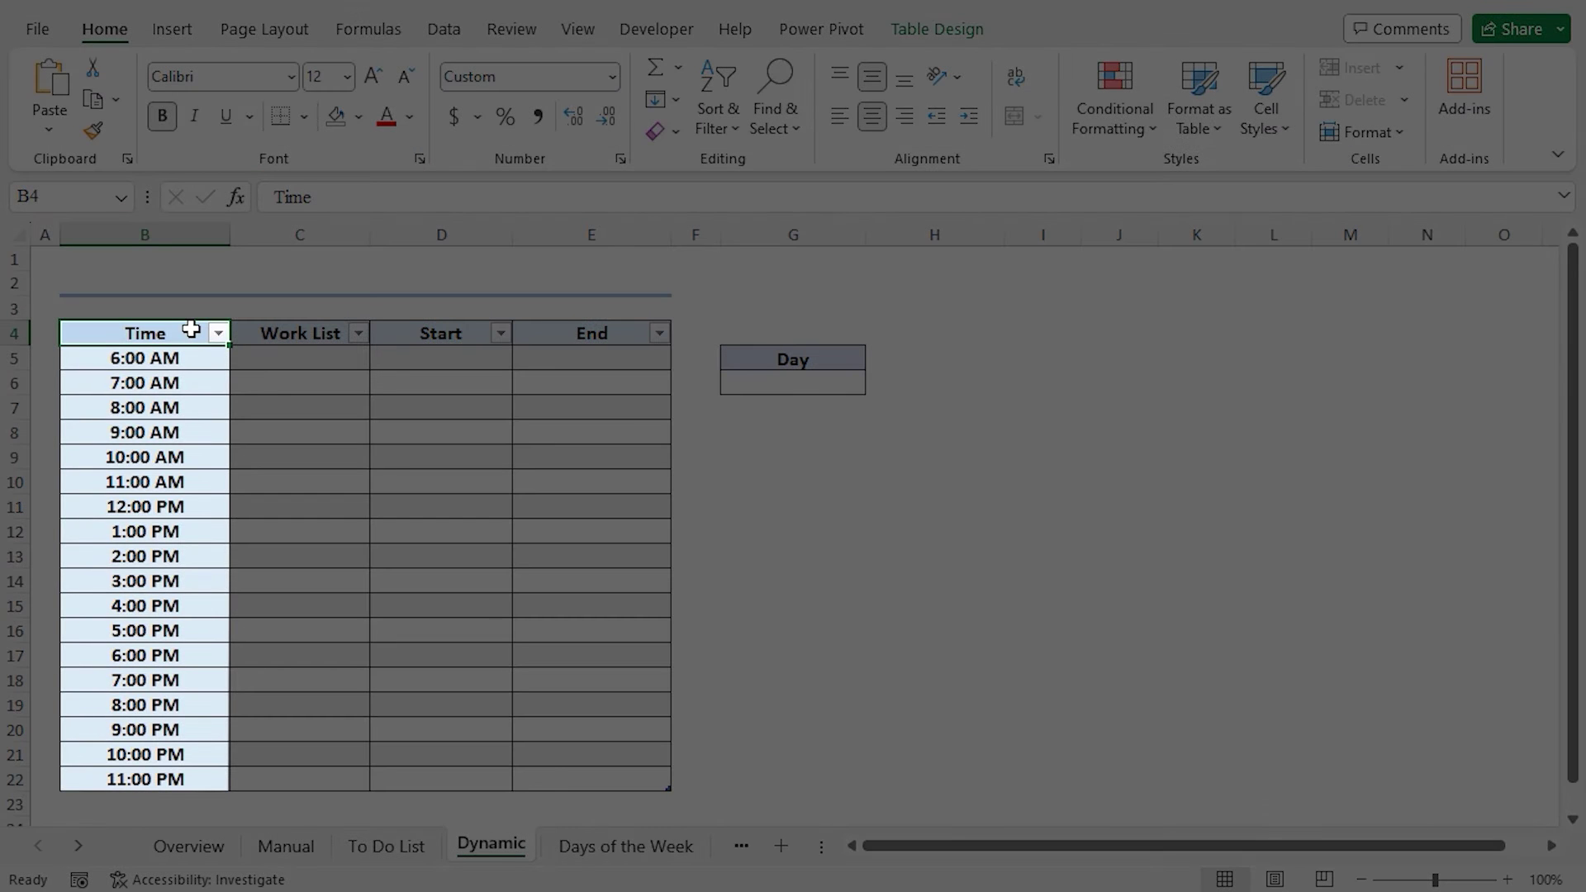
left_click(319, 334)
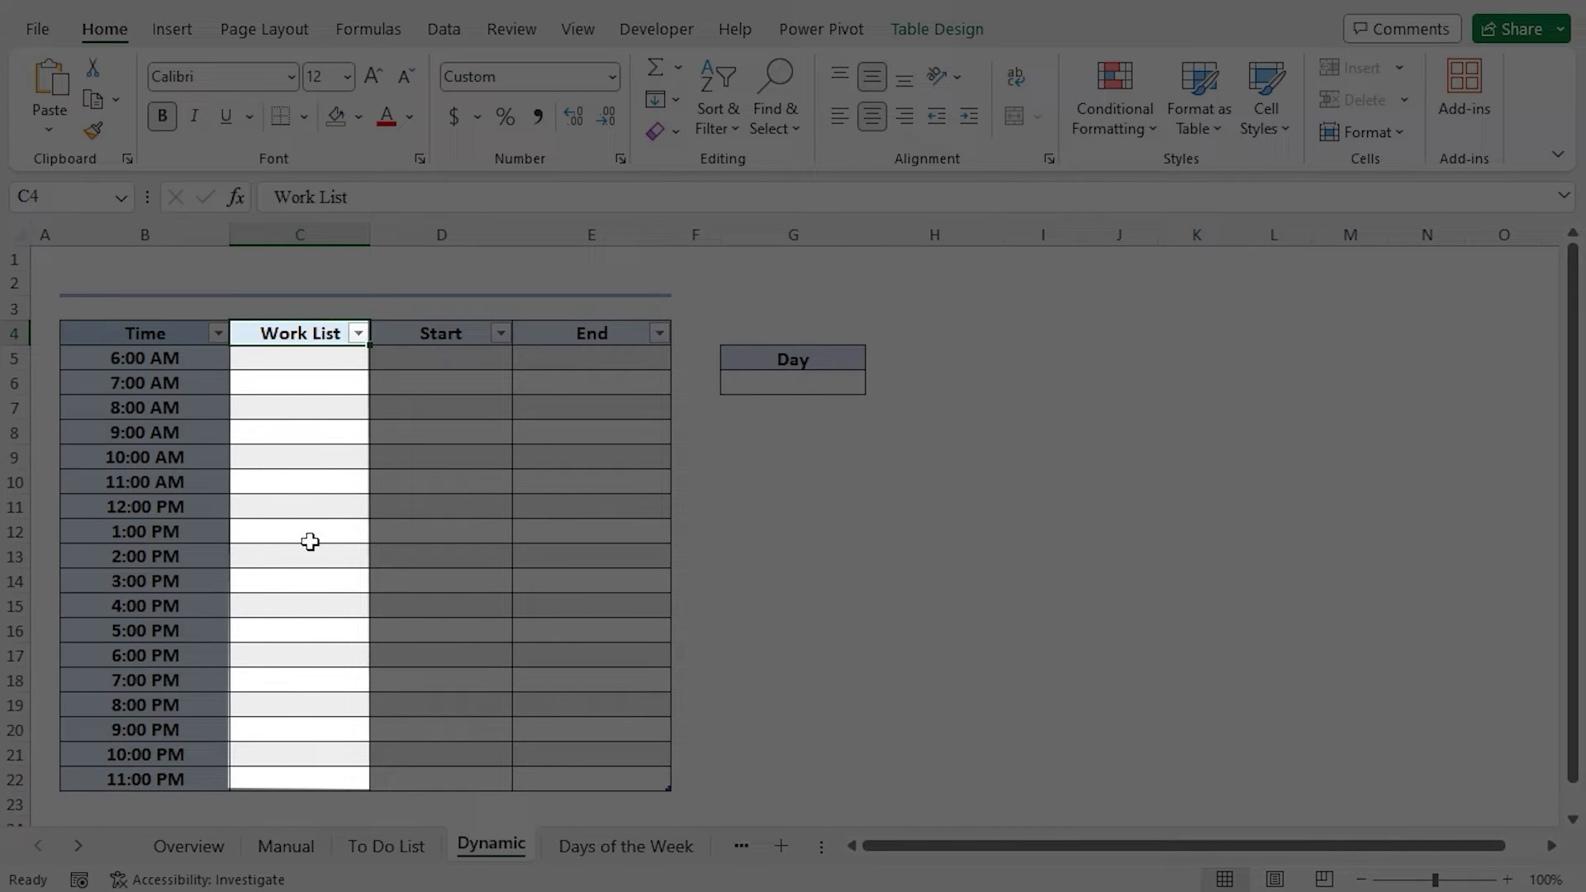
left_click(443, 335)
left_click(574, 333)
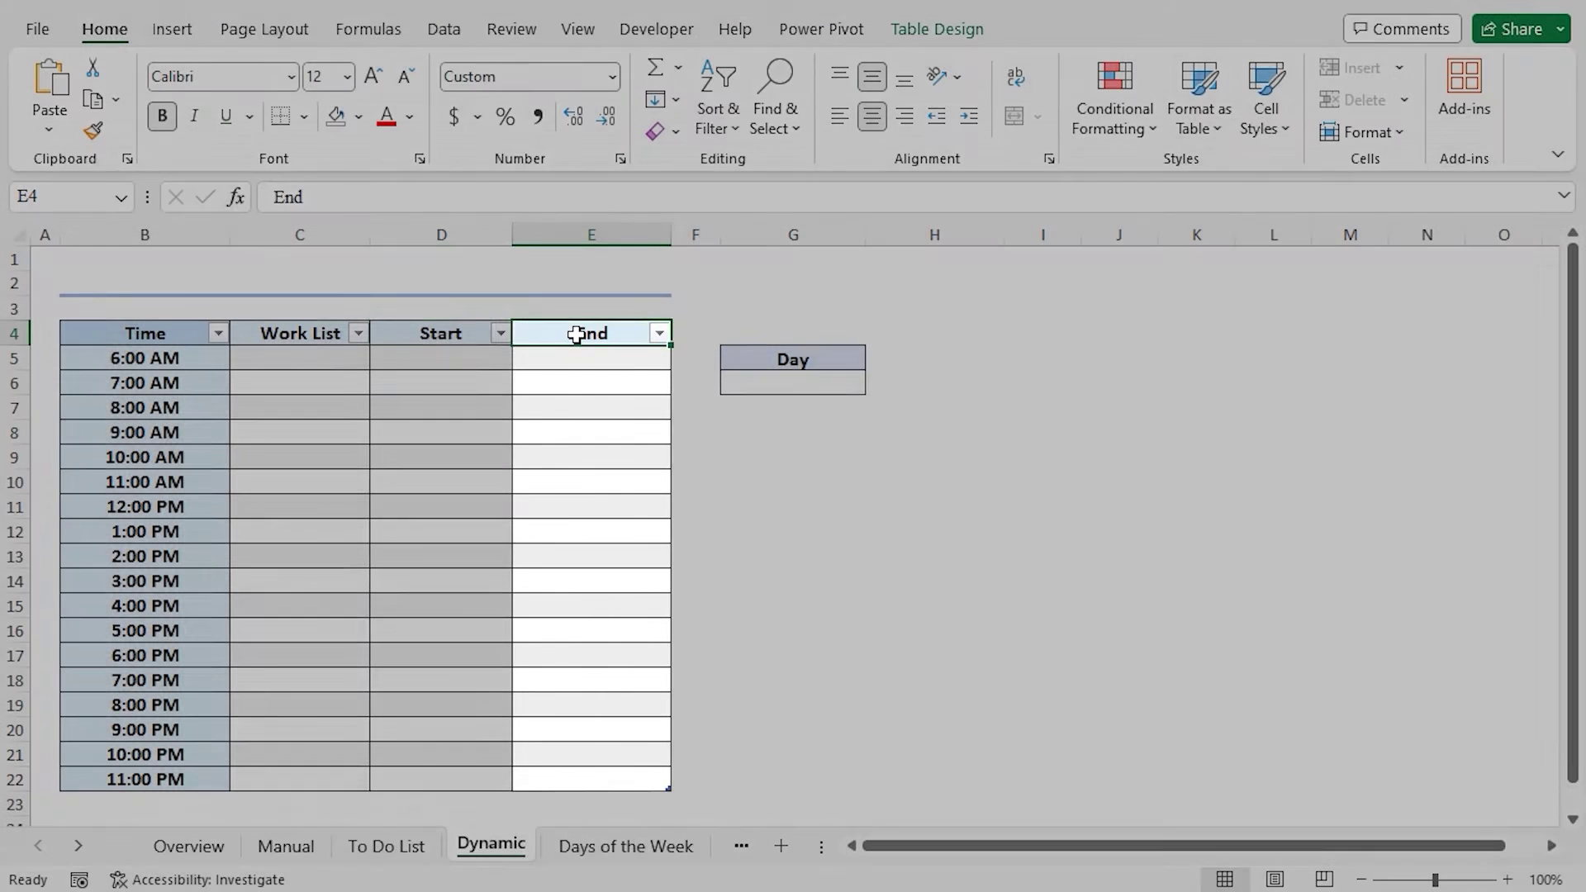
left_click(733, 364)
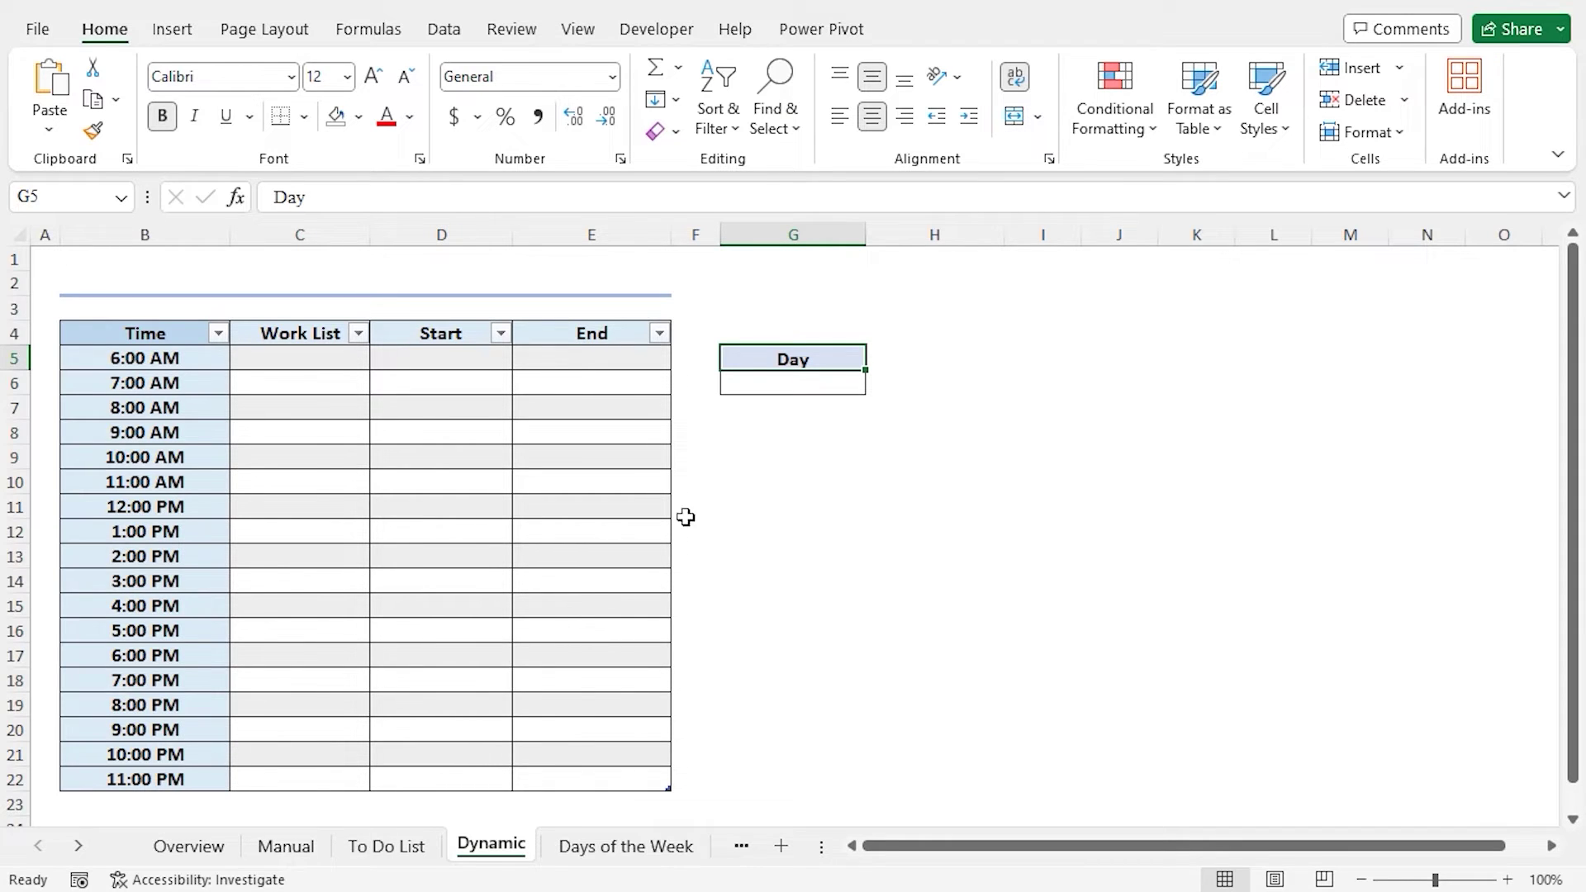
left_click(795, 385)
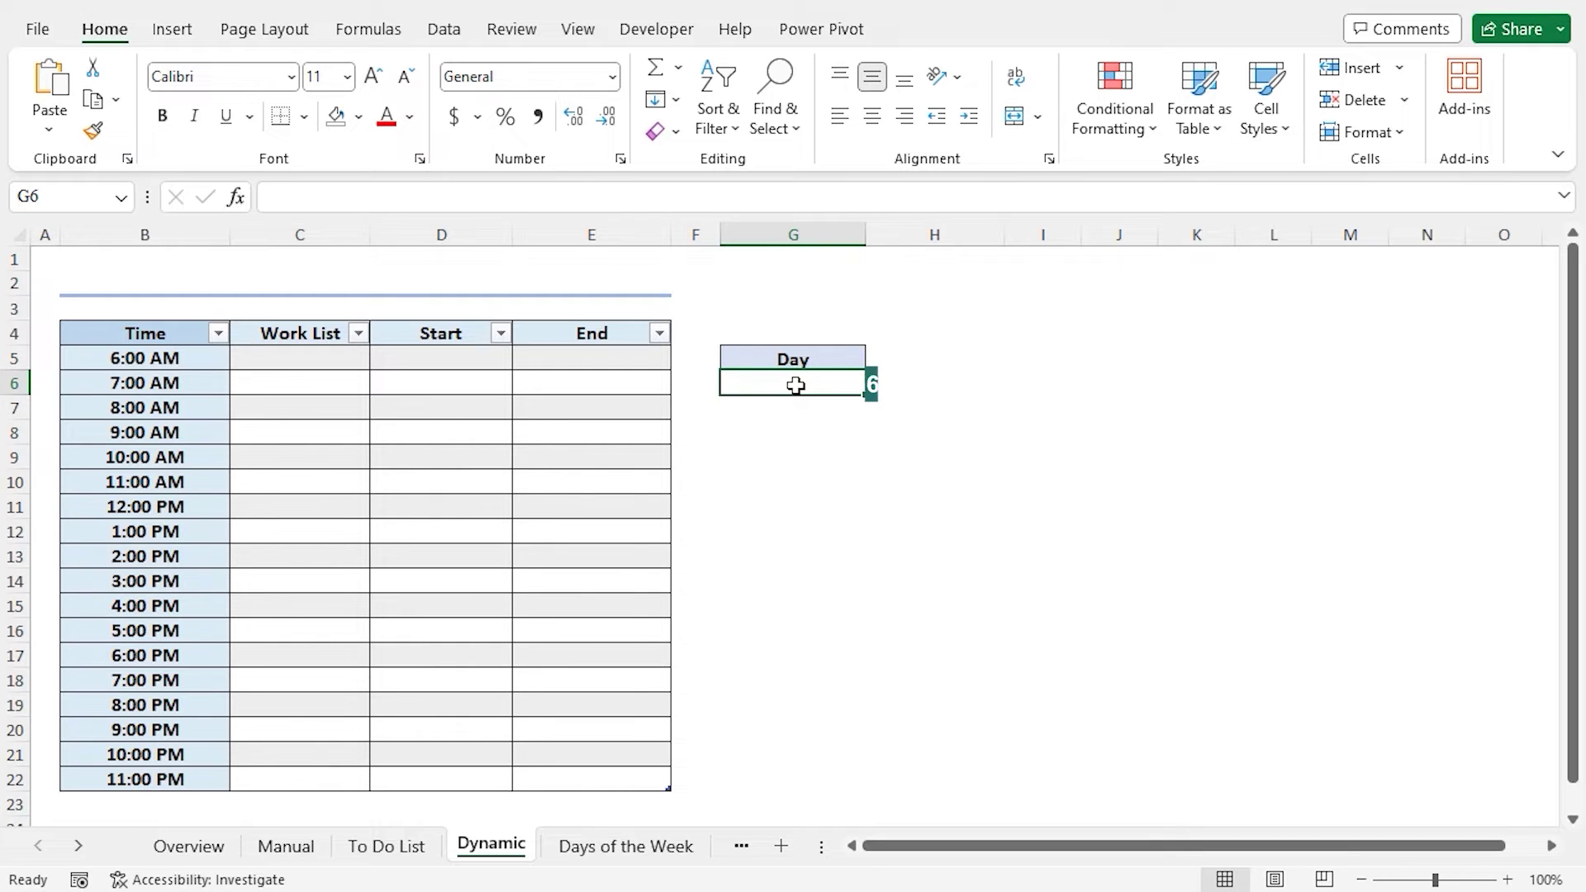
left_click(626, 845)
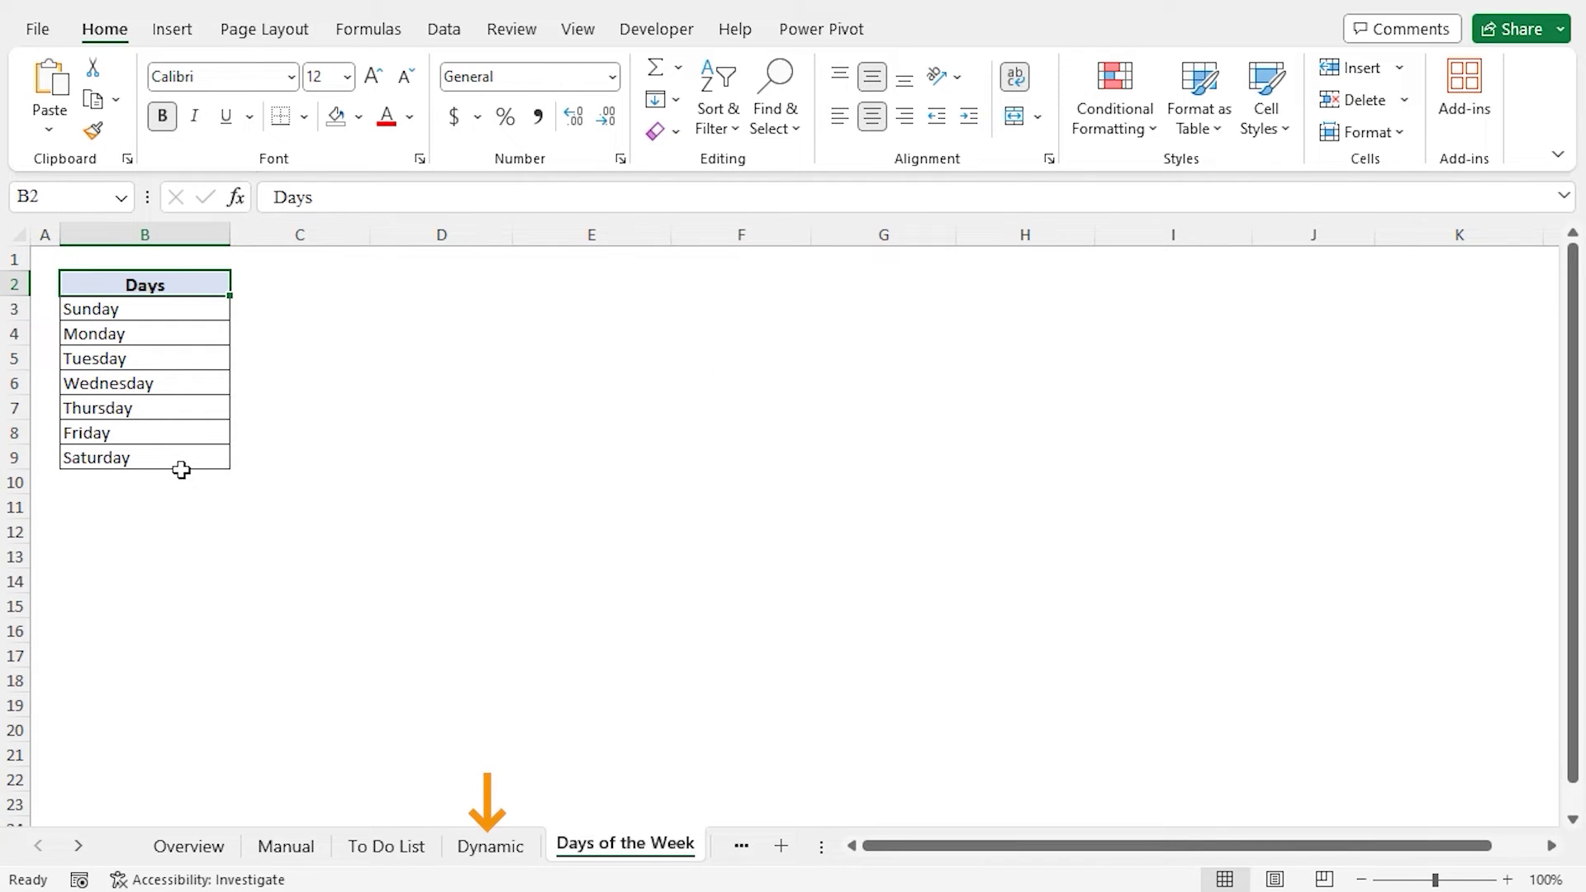
Step: Give Dynamic sheet cell G6 List validation sourced from ='Days of the Week'!$B$3:$B$9
left_click(507, 846)
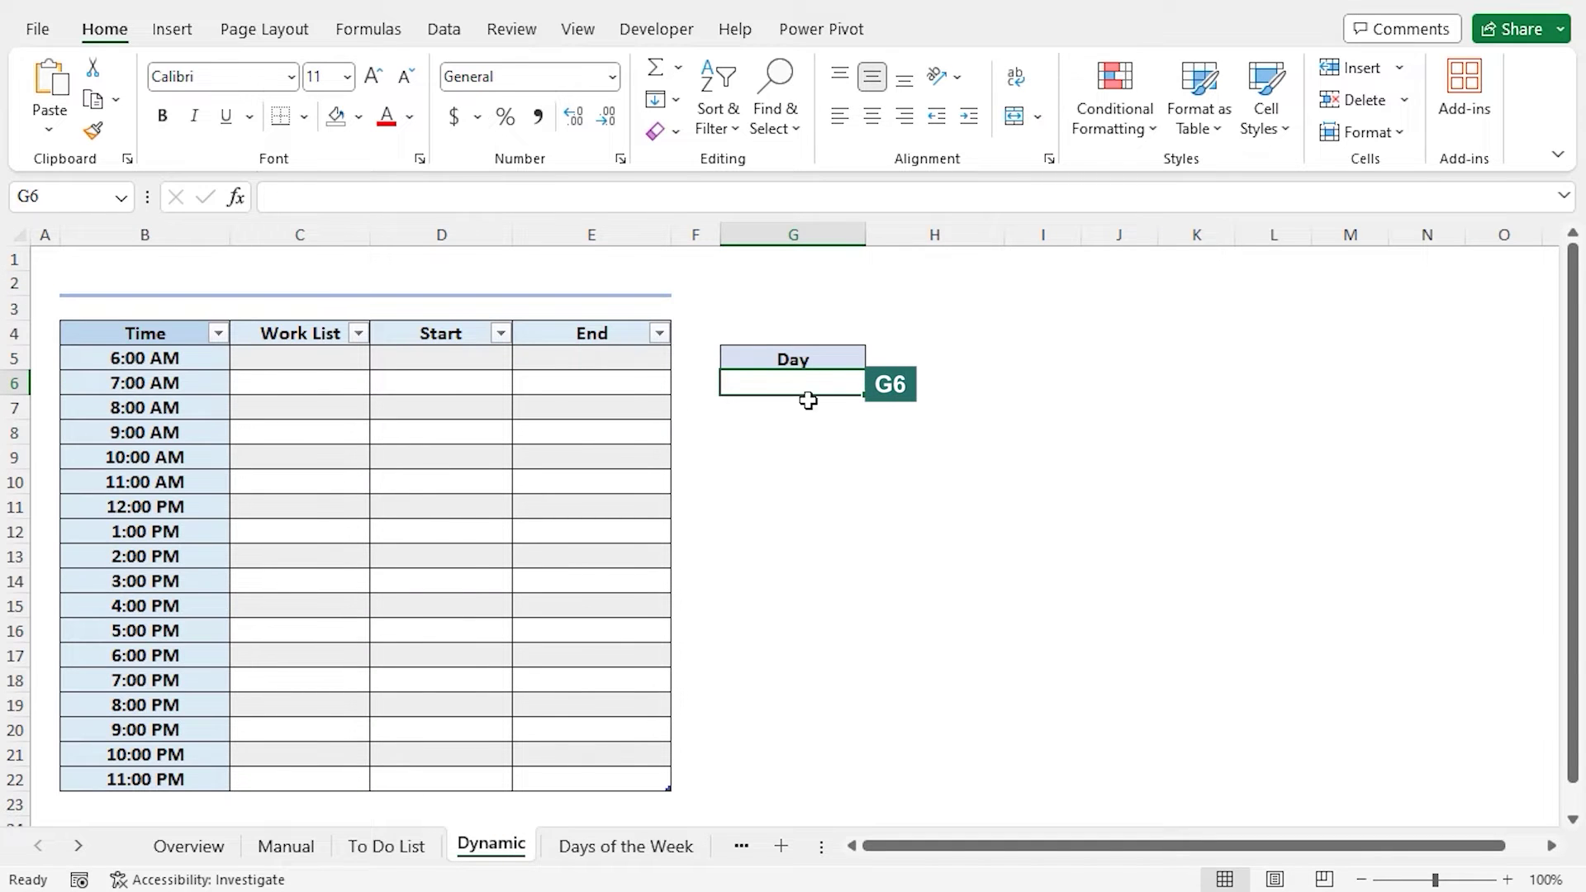
left_click(444, 29)
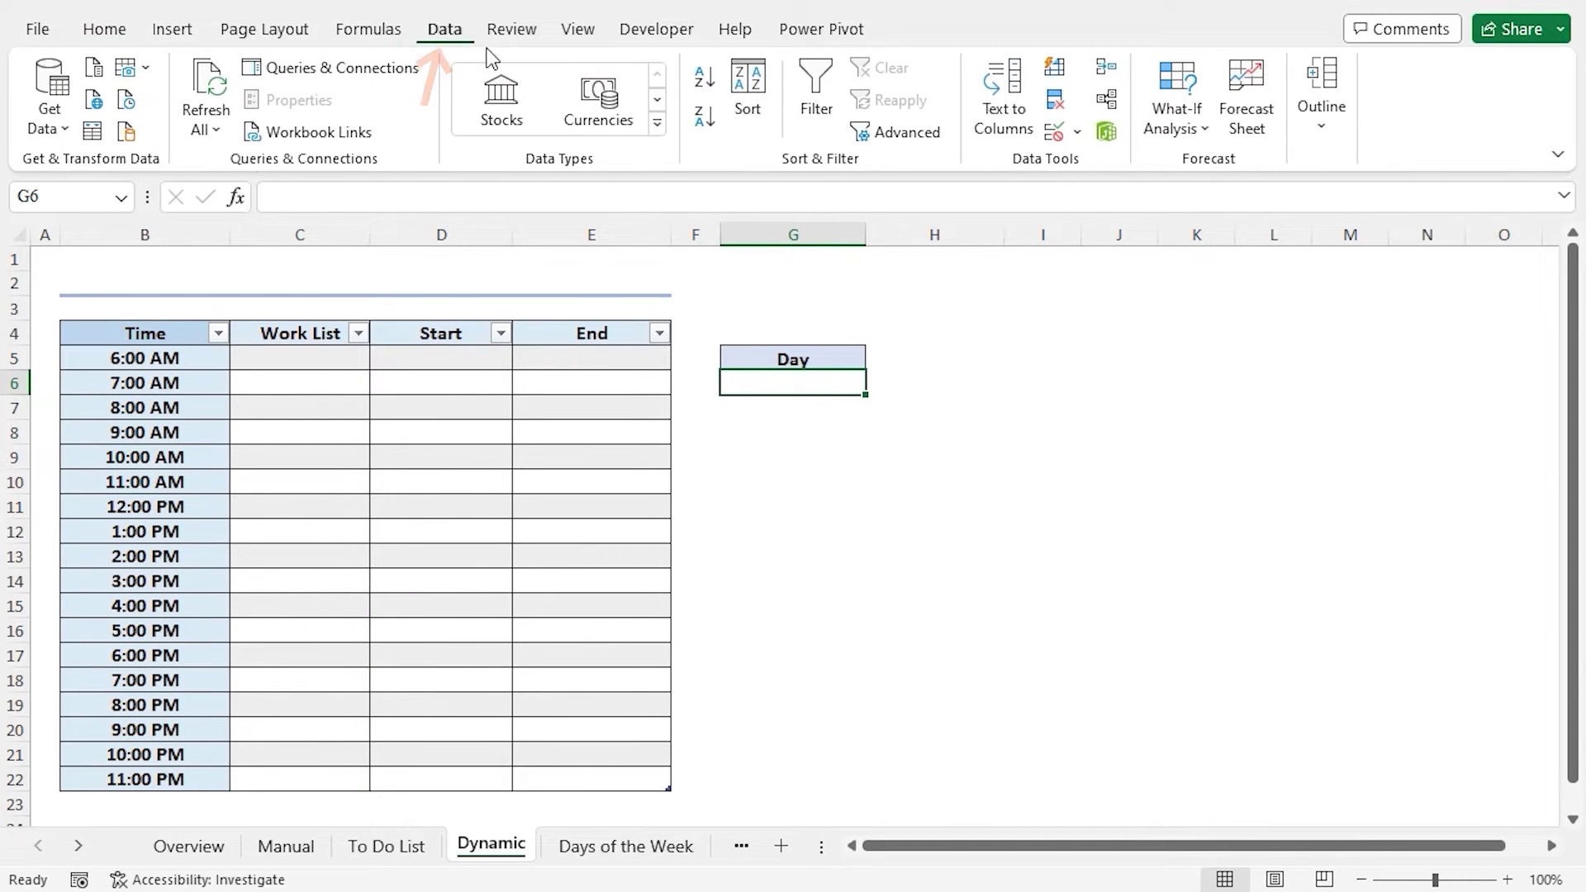
left_click(1062, 135)
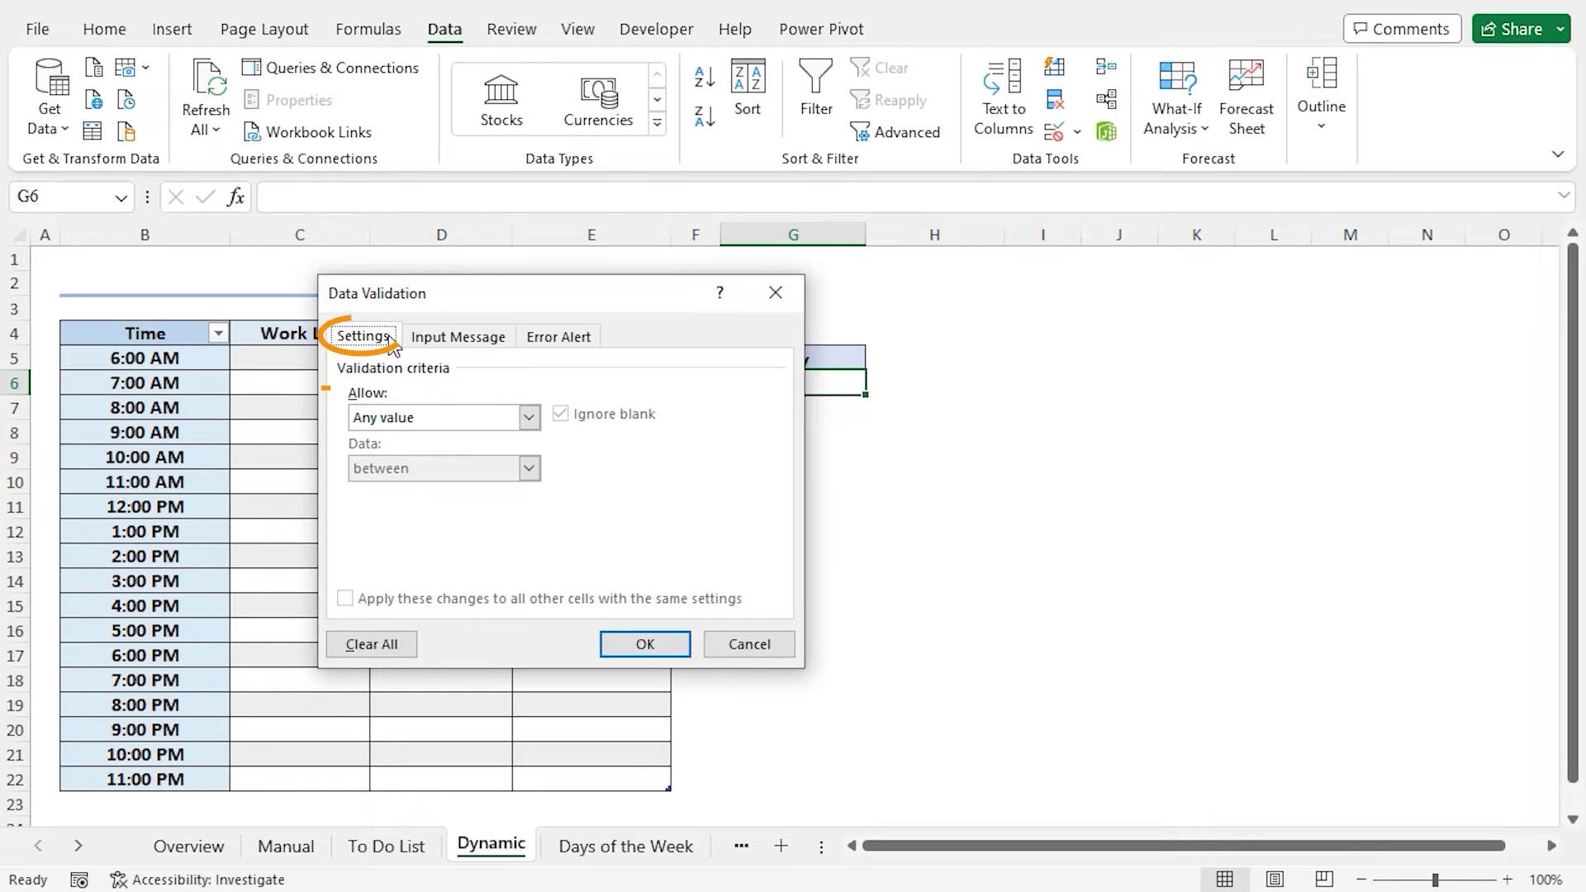
left_click(529, 418)
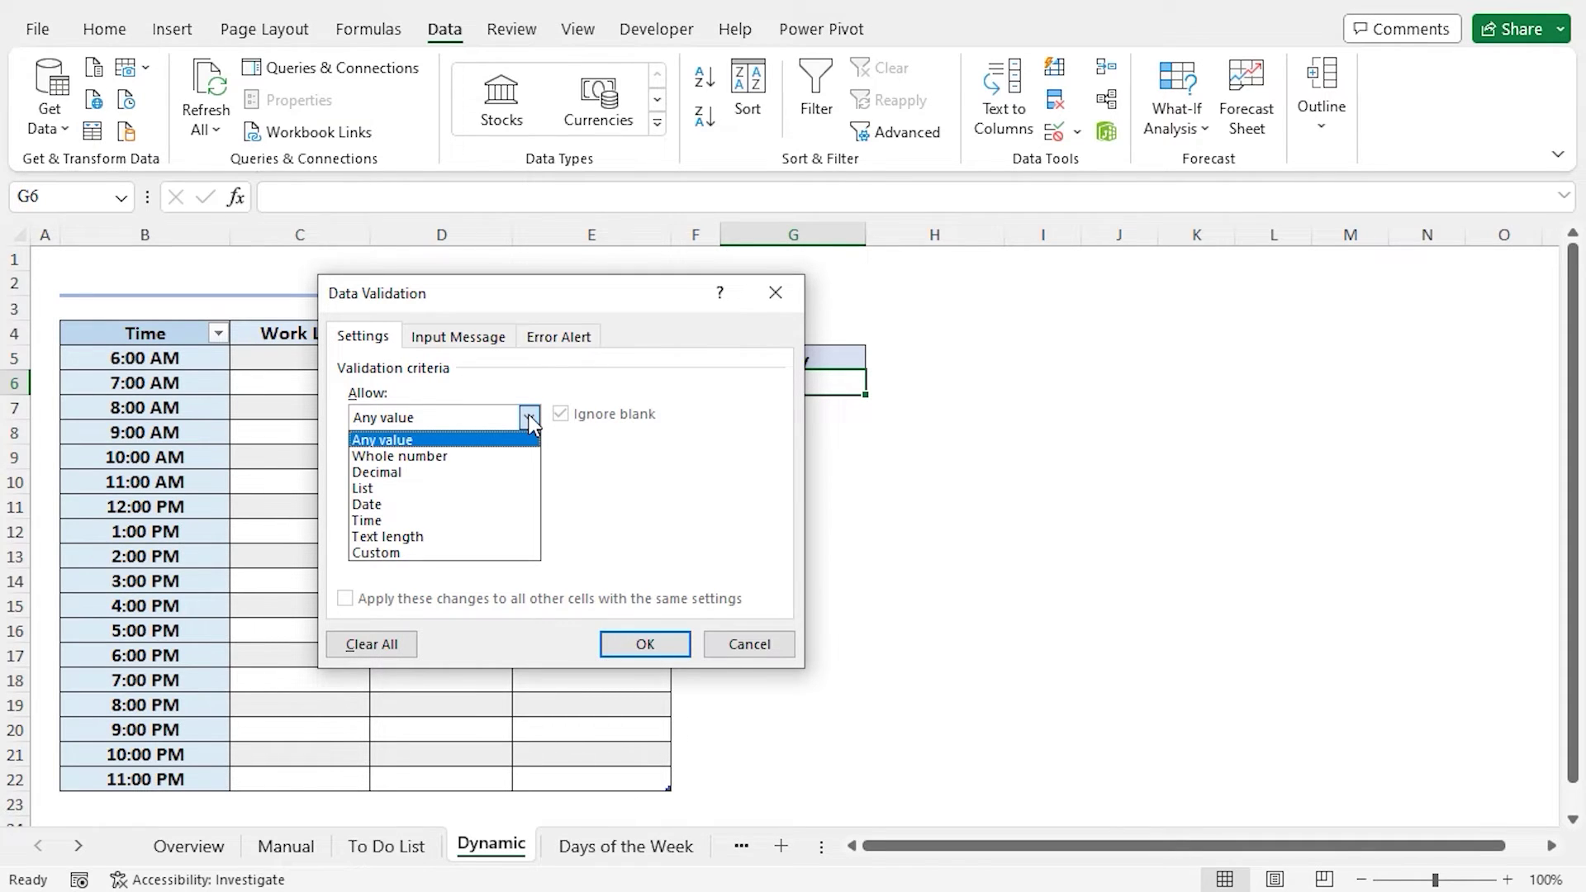
left_click(466, 489)
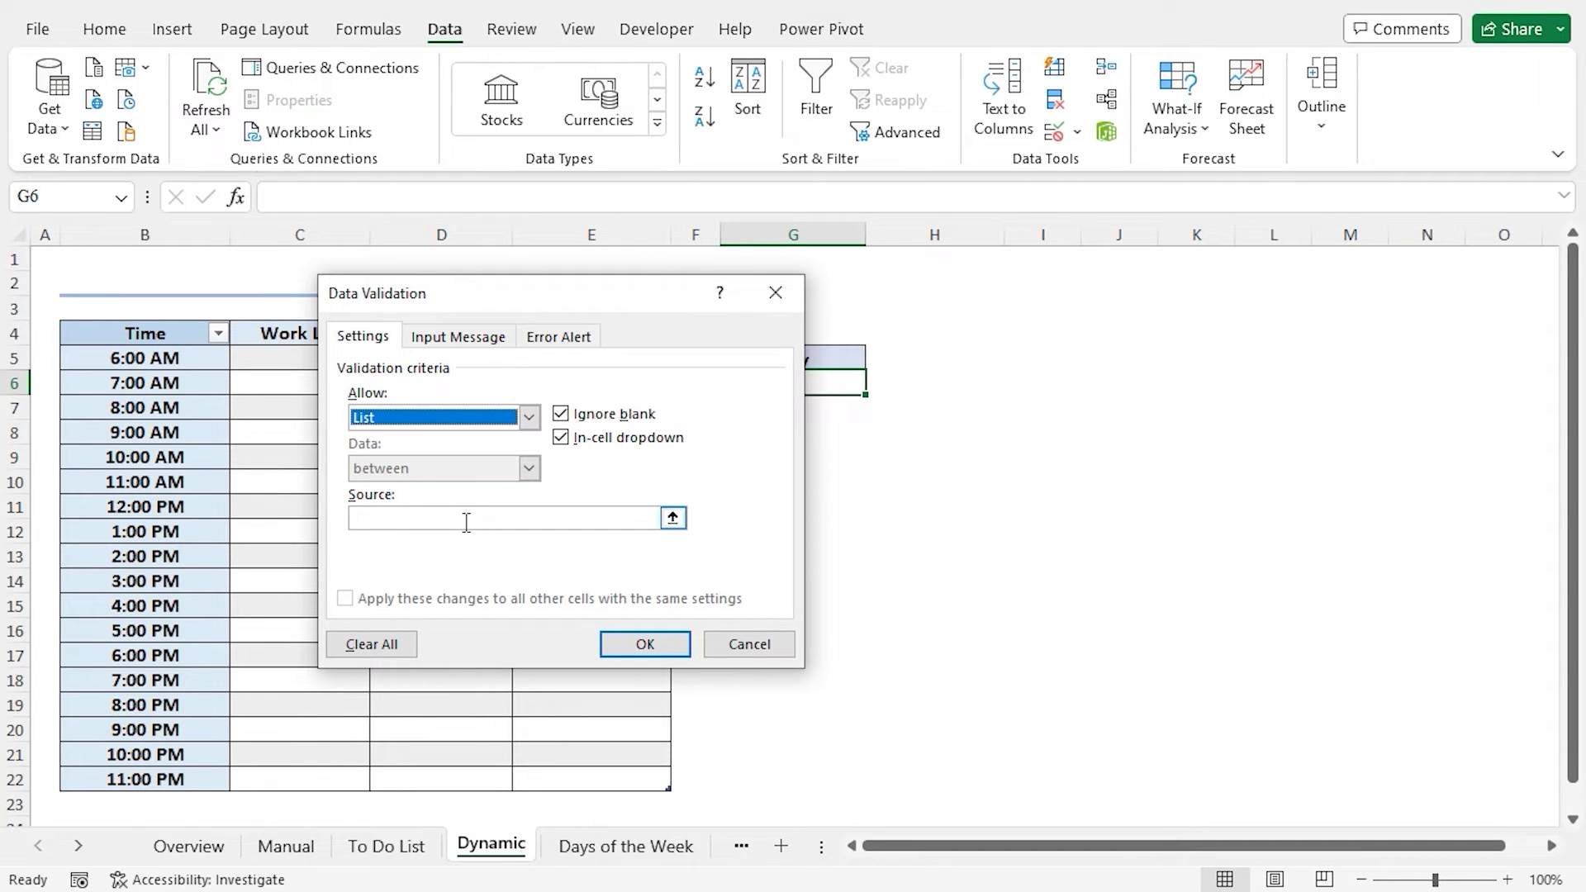
left_click(467, 523)
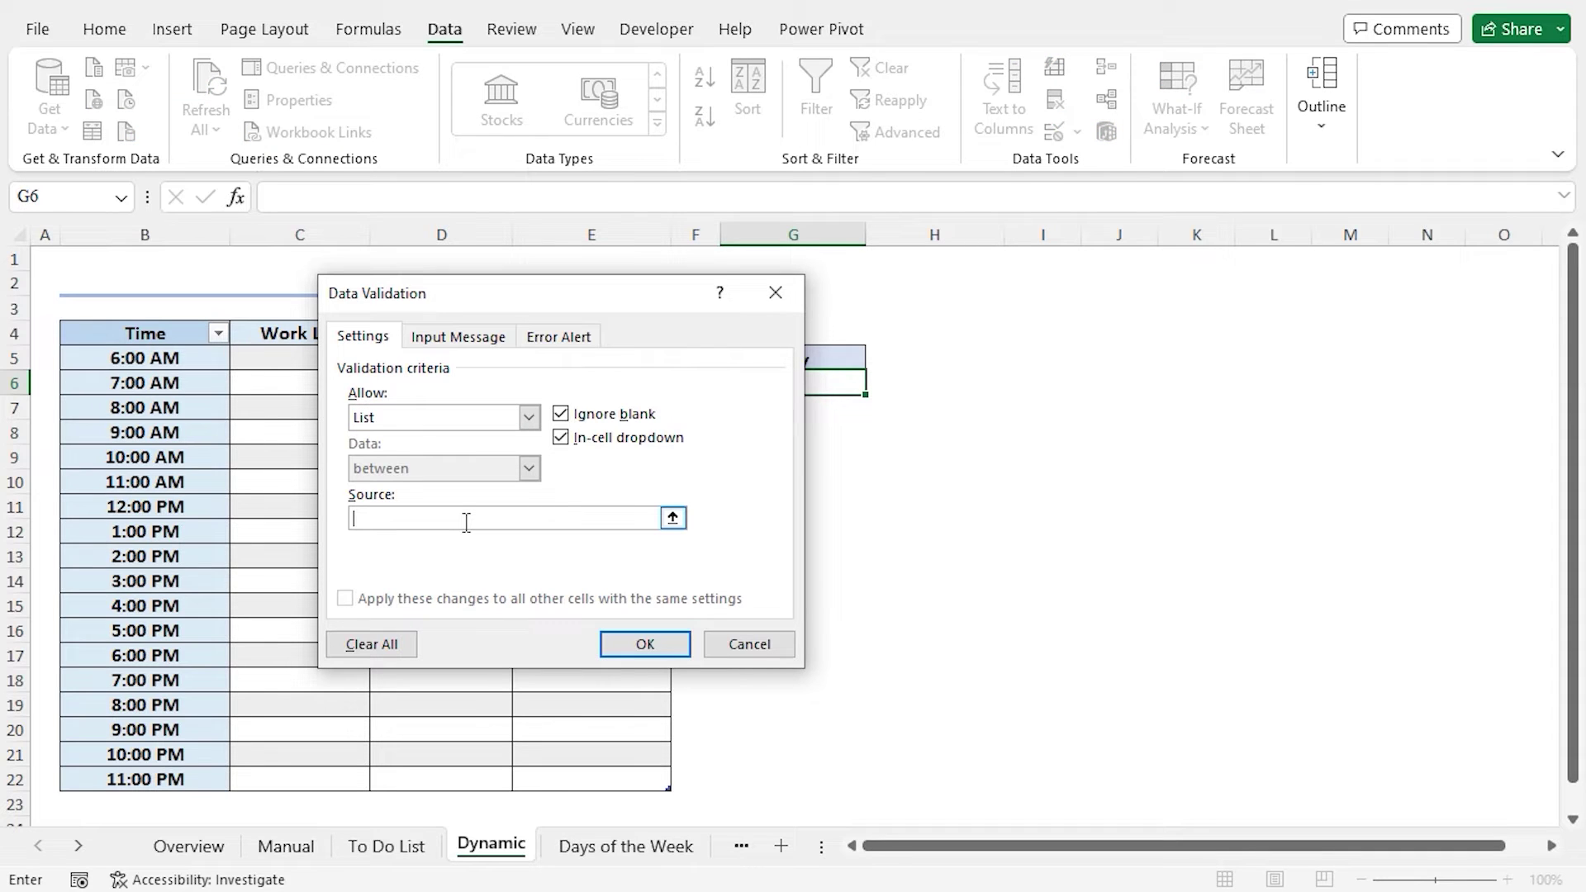
left_click(610, 849)
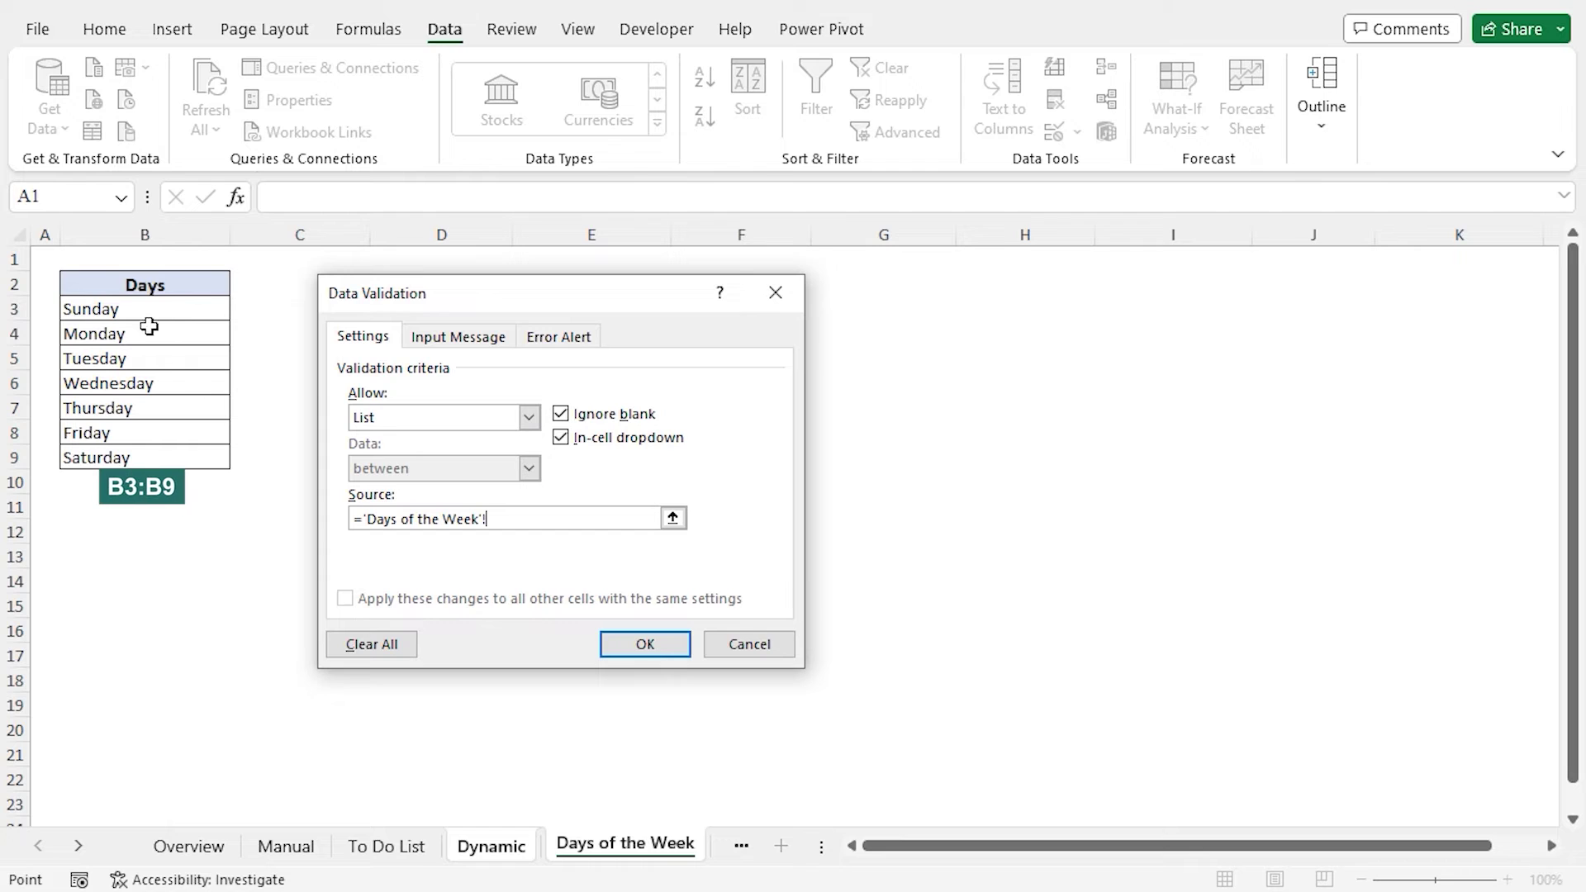
left_click_drag(146, 312, 159, 449)
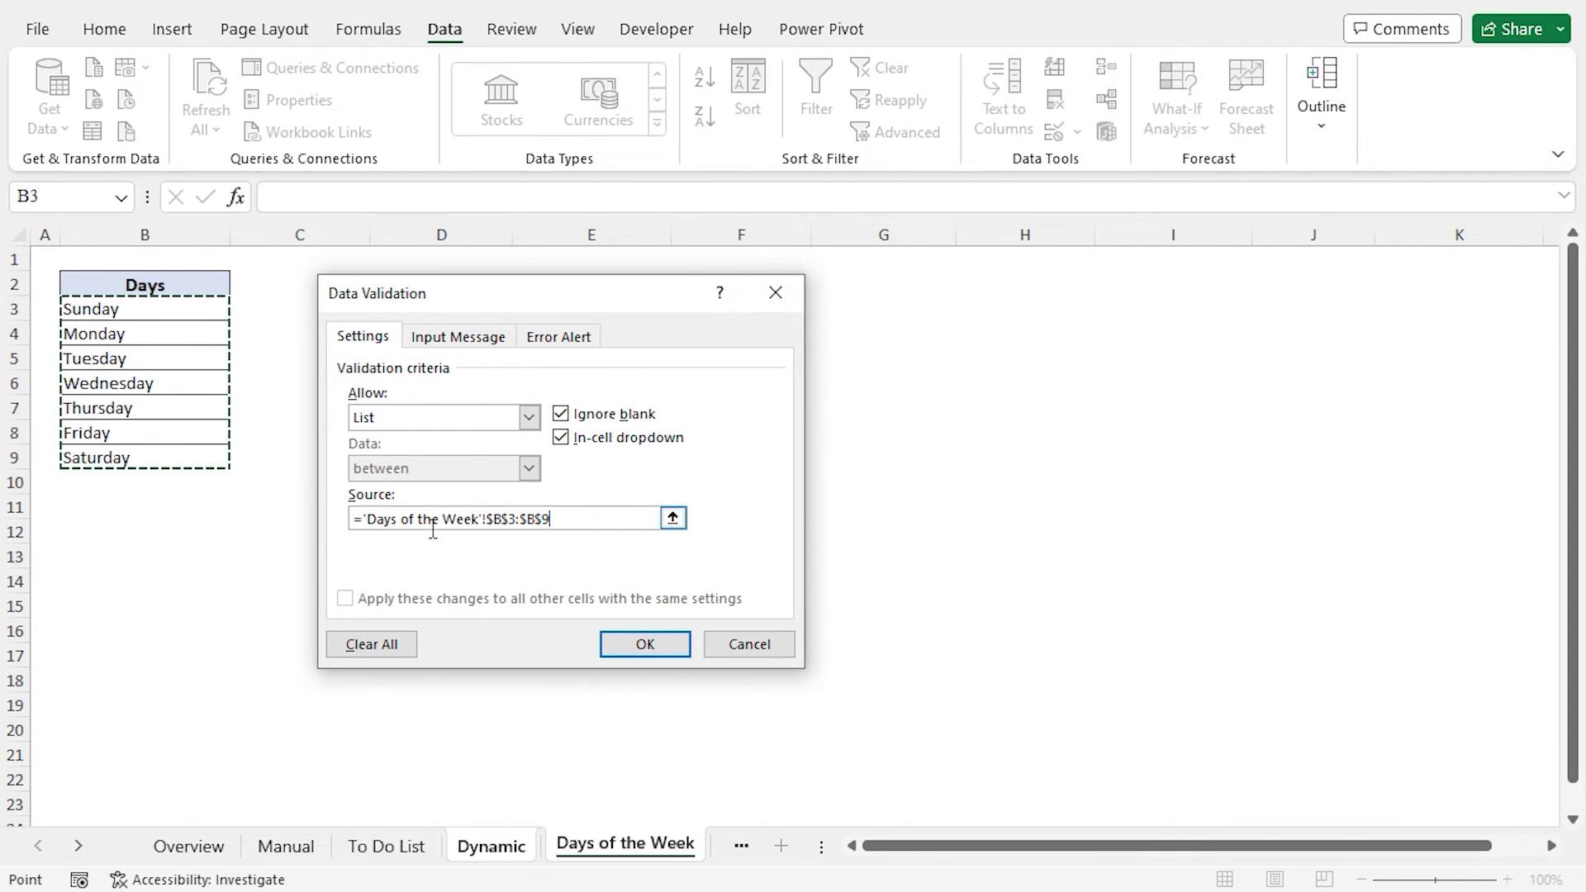
left_click(659, 652)
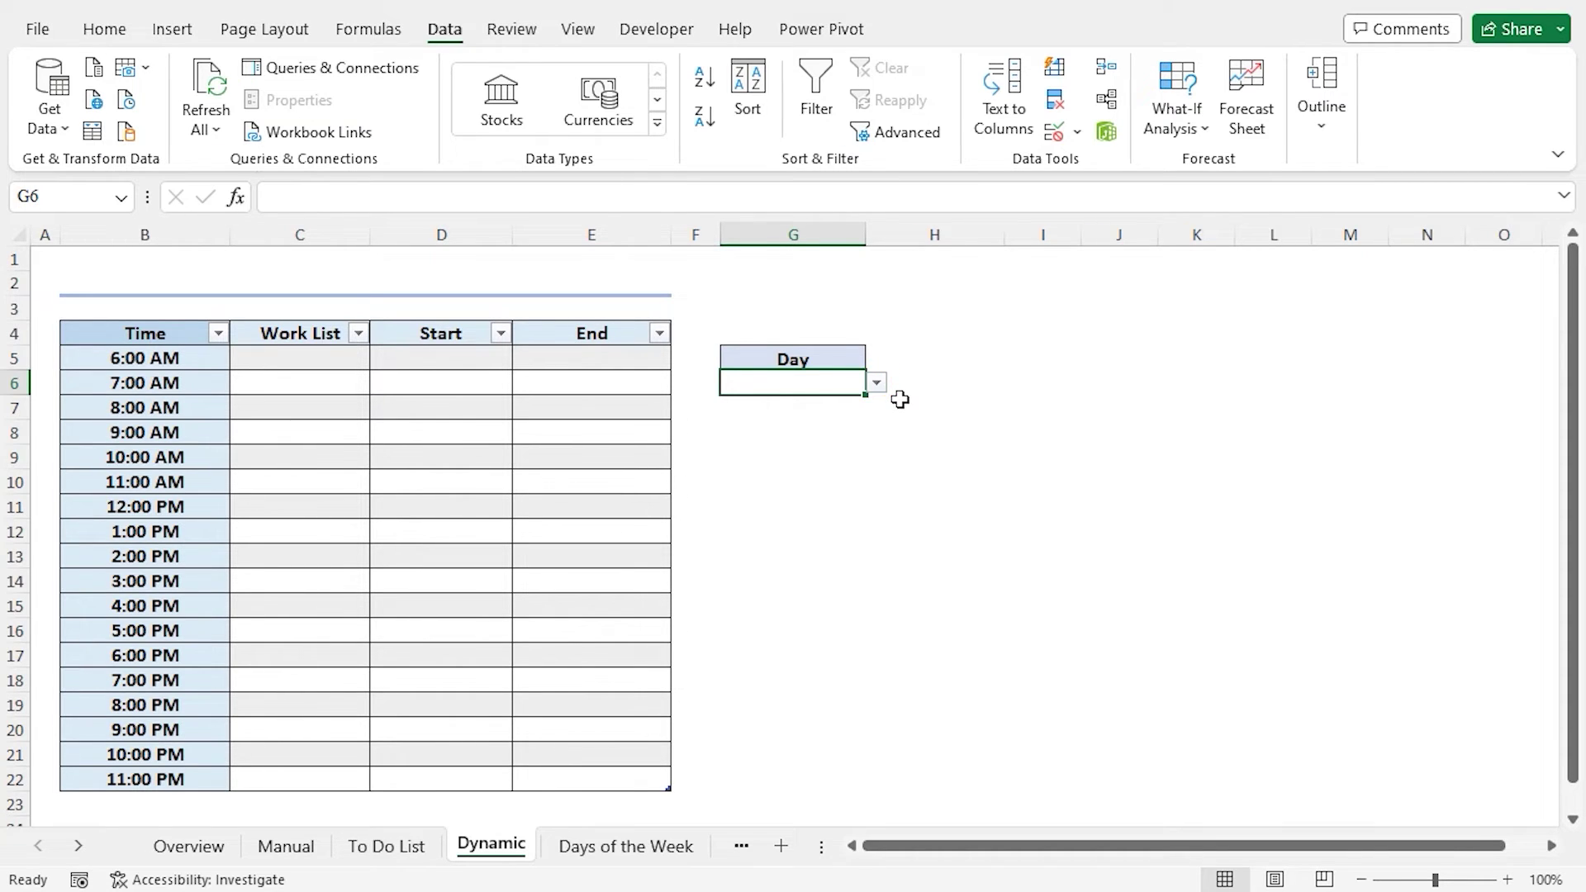
Step: Choose Monday from G6's weekday dropdown and select the merged title cell B2
left_click(877, 383)
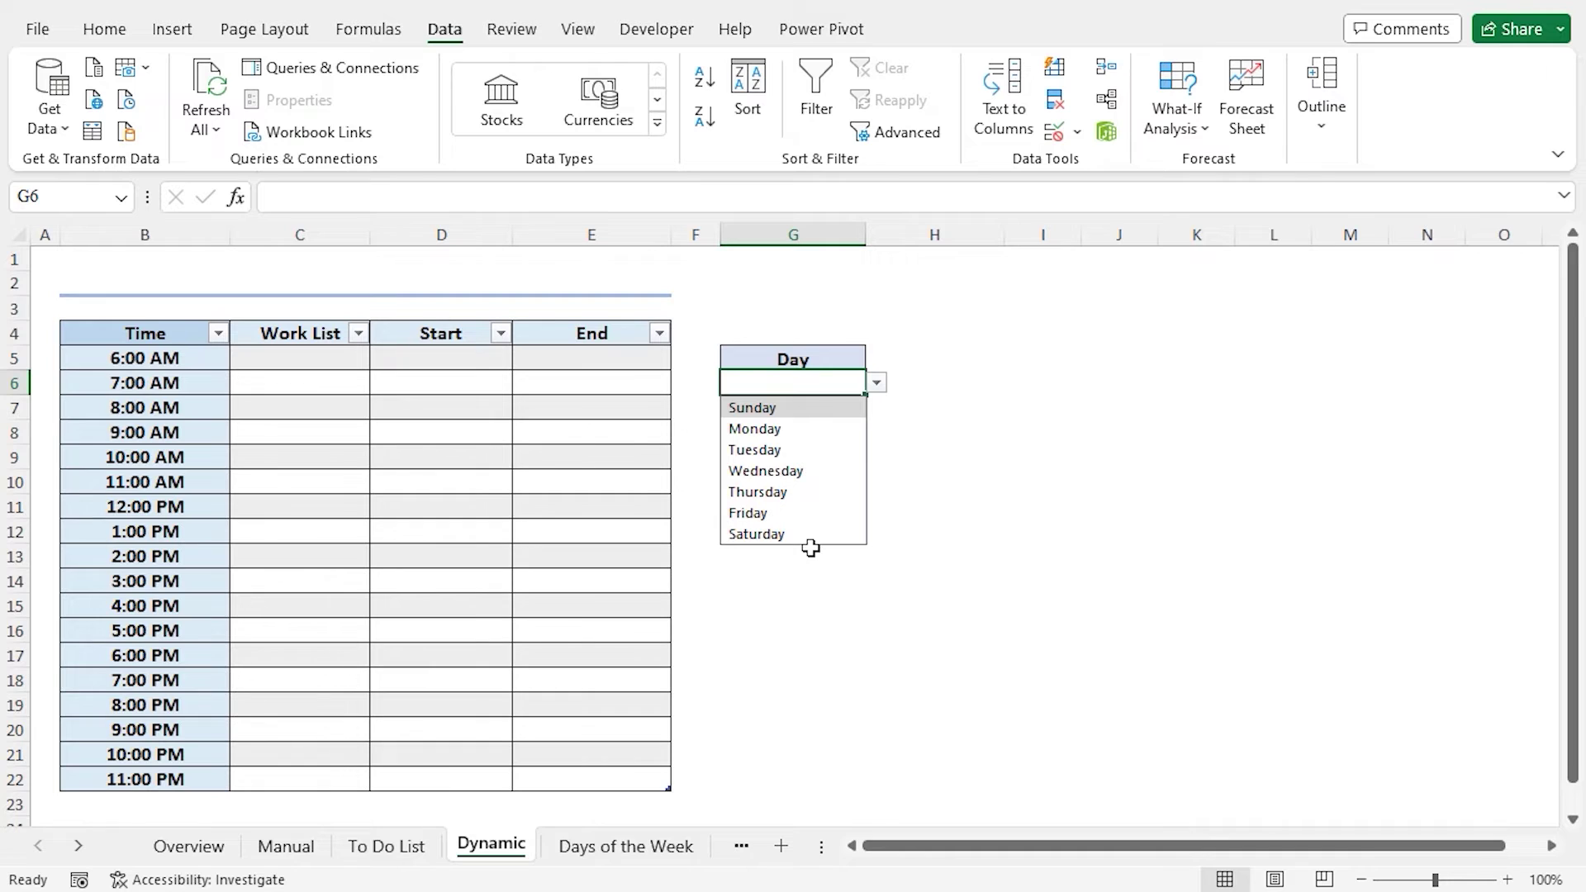
left_click(786, 436)
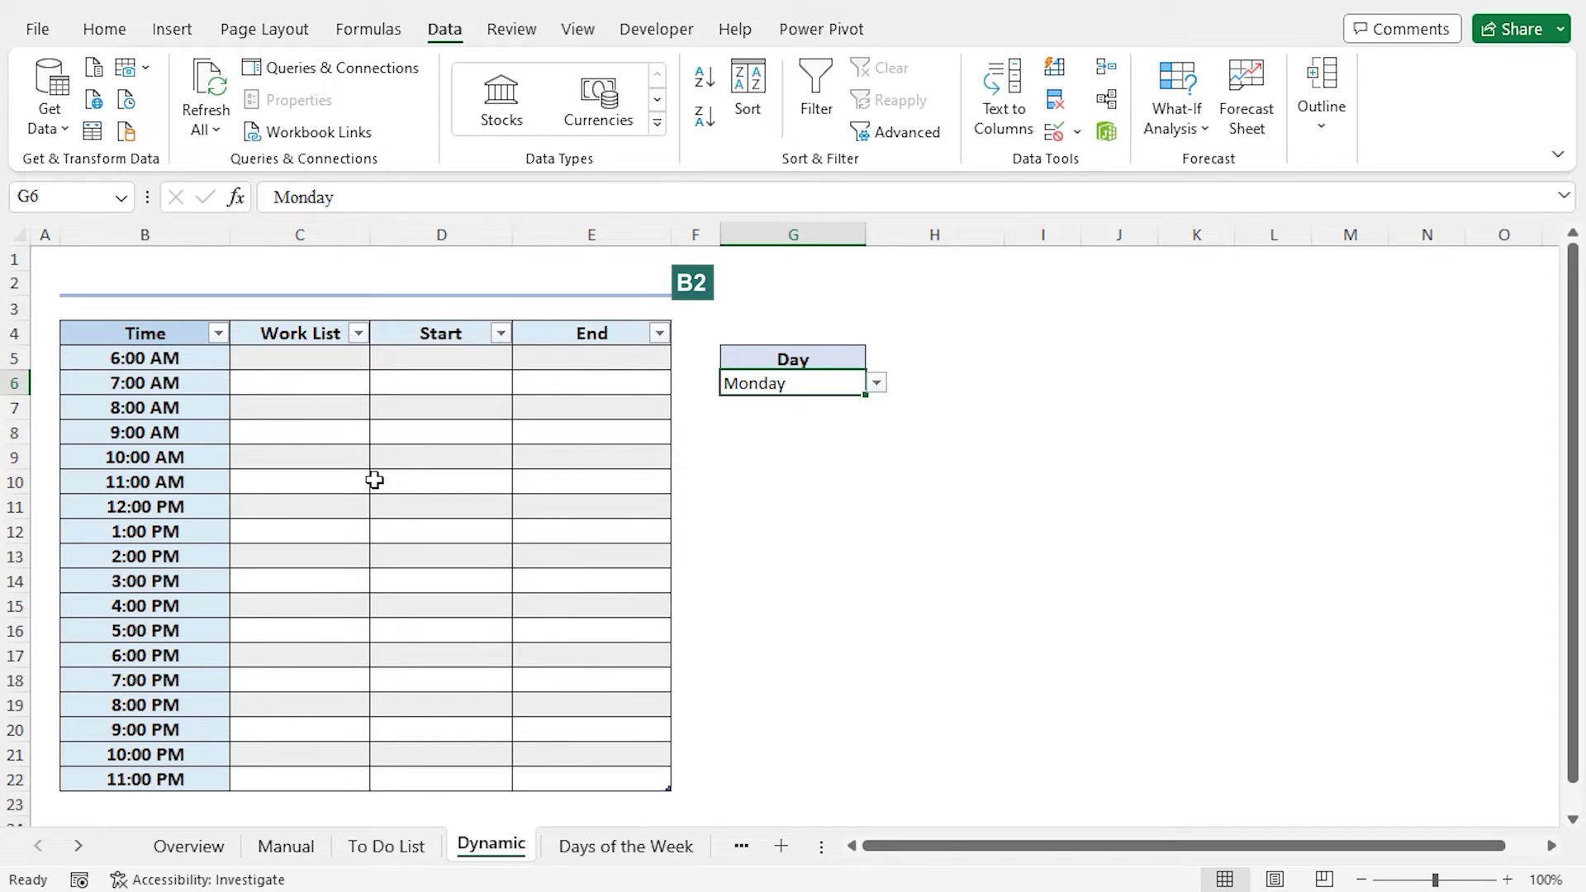
left_click(182, 280)
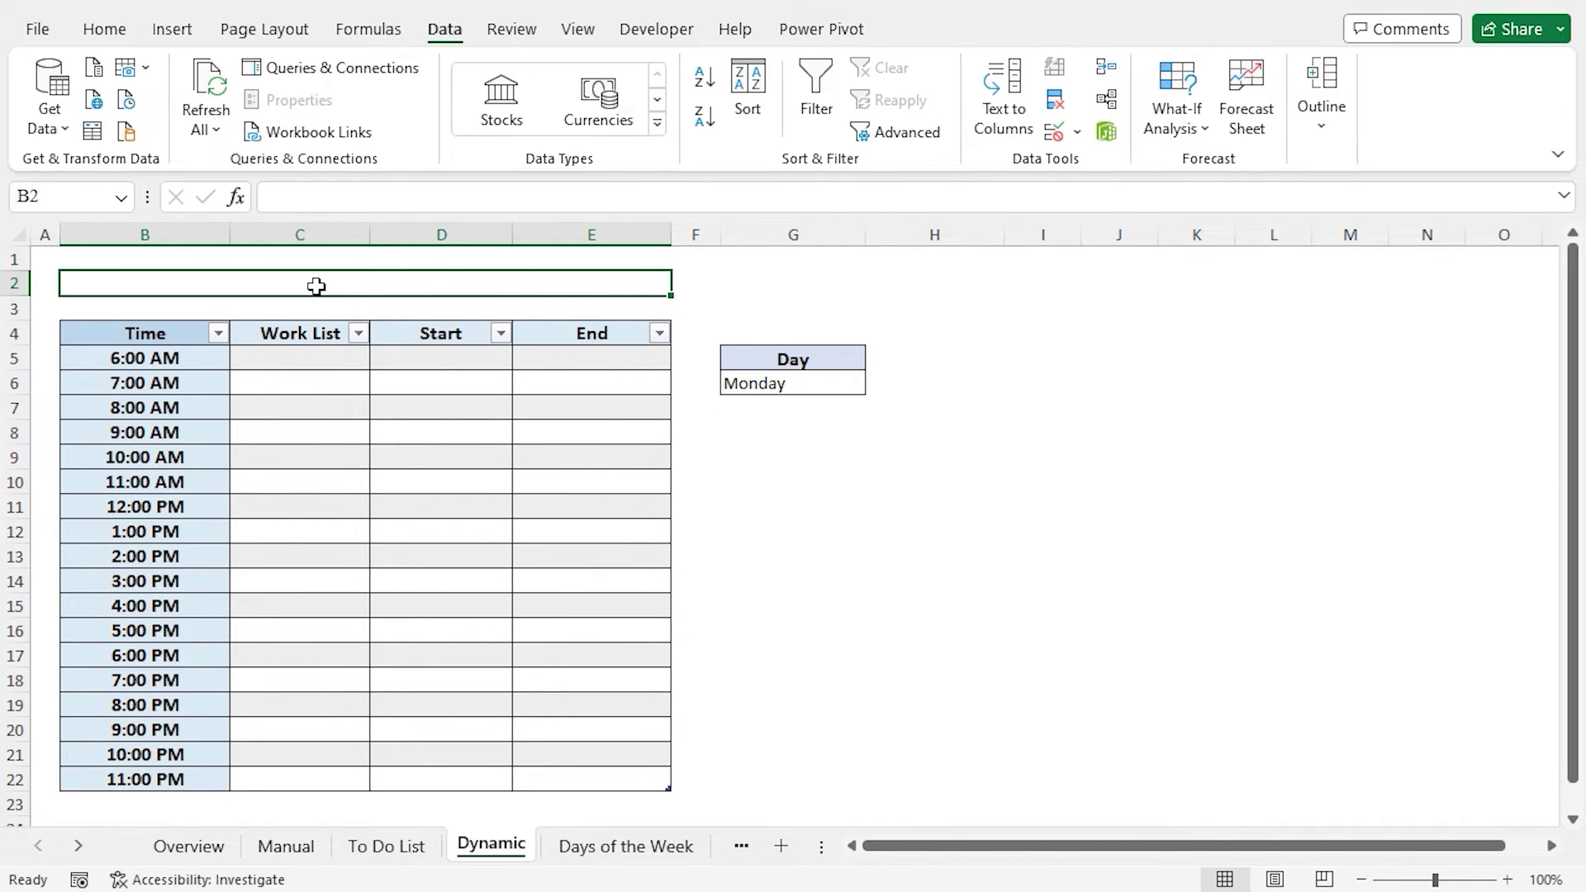
Step: Enter the formula ="Calender for "&G6 in B2 so the title reads Calender for Monday
type("=")
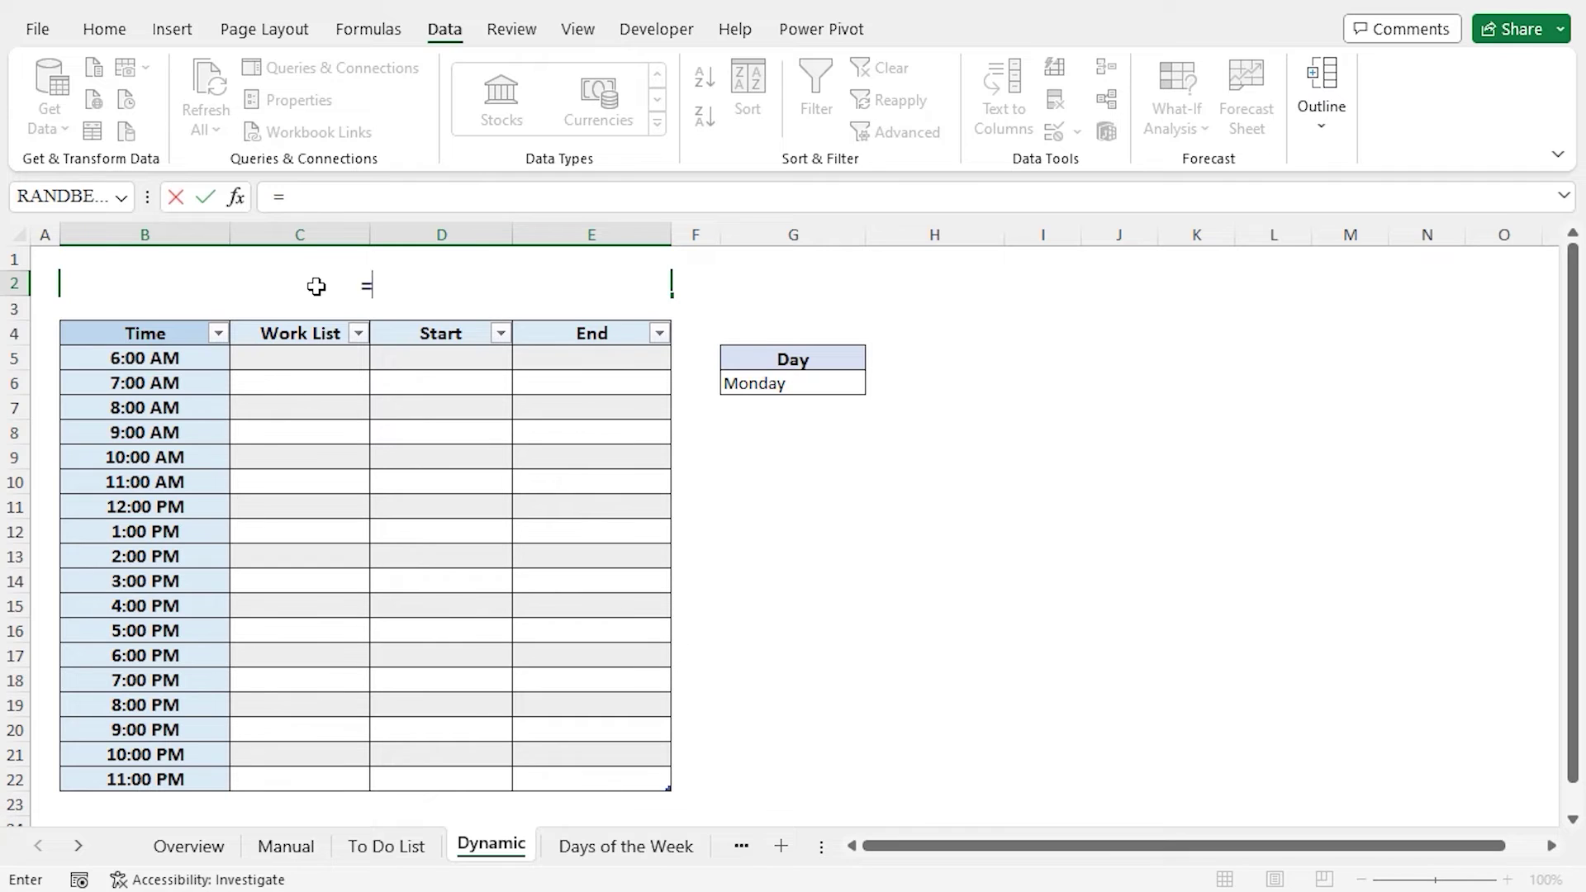
type("\"Calender")
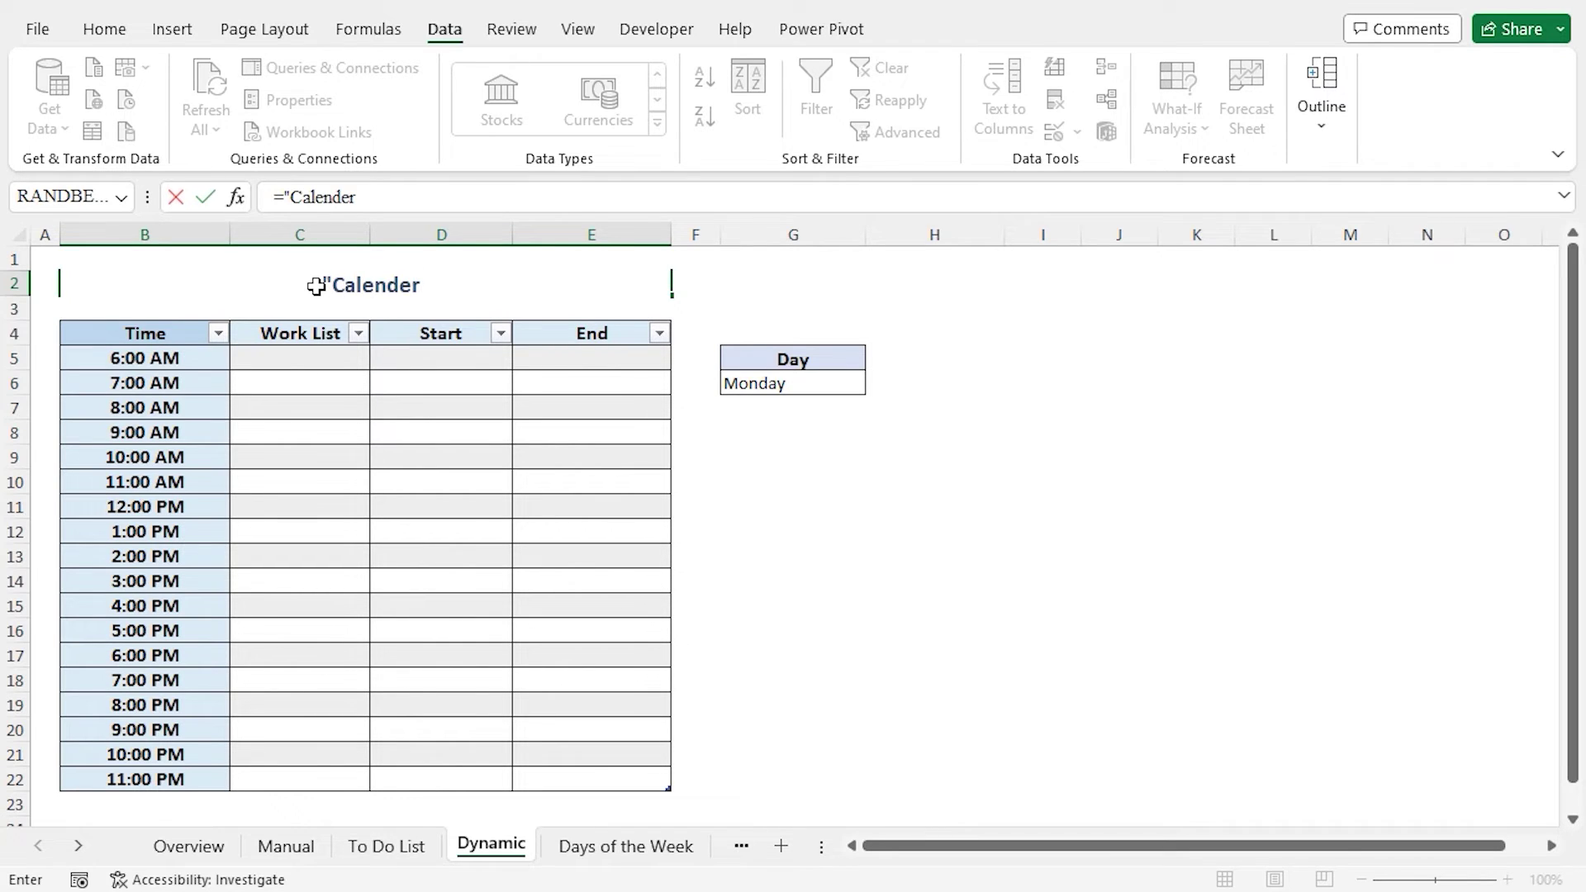
type(" for \"")
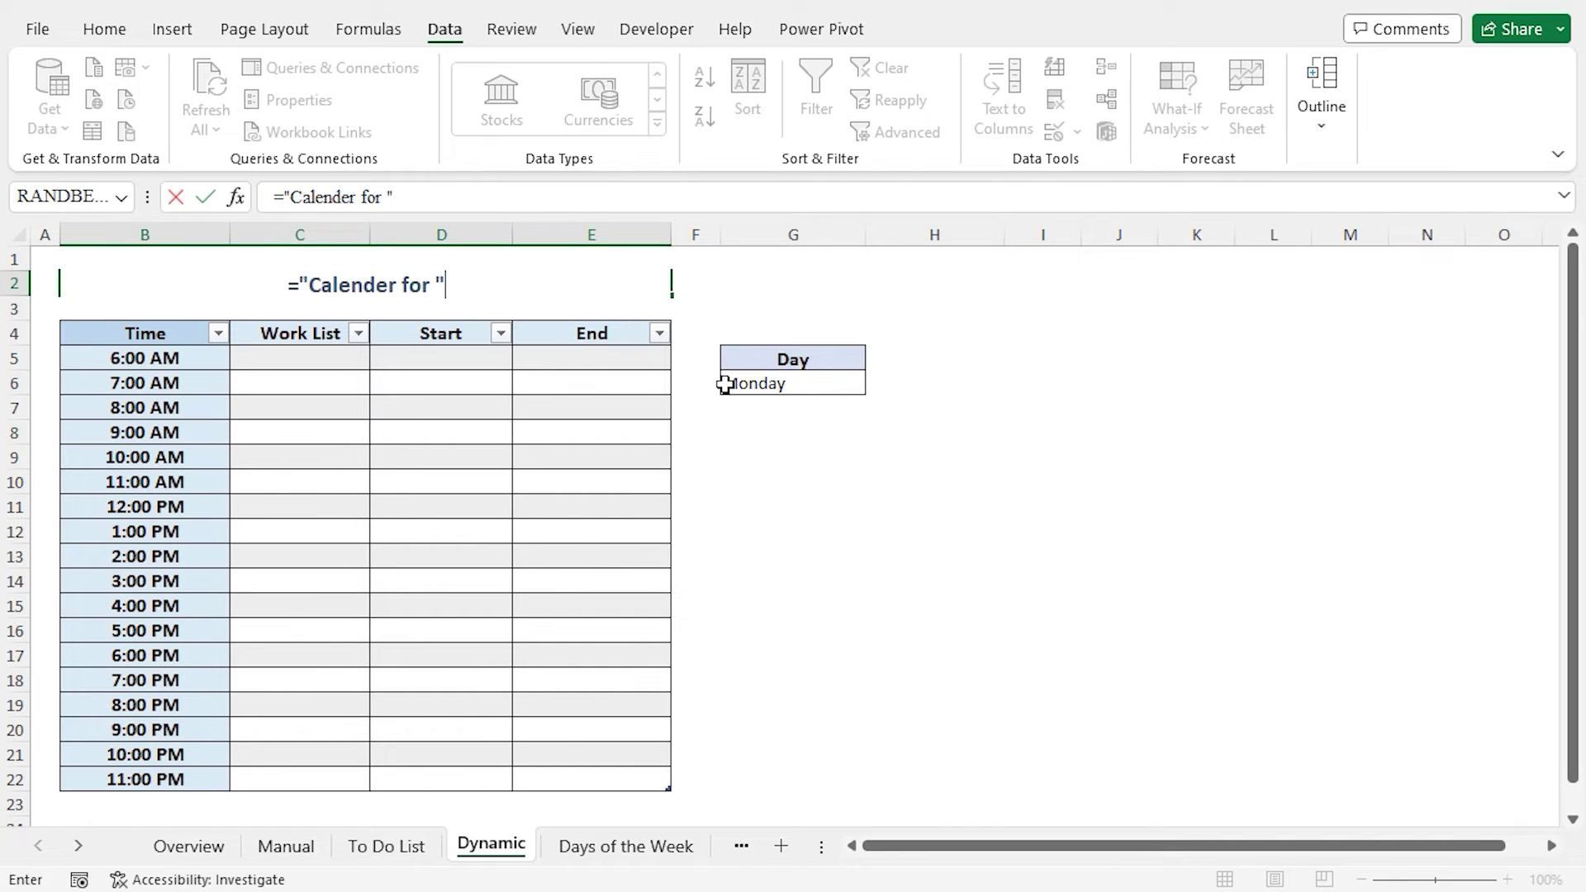
type("&")
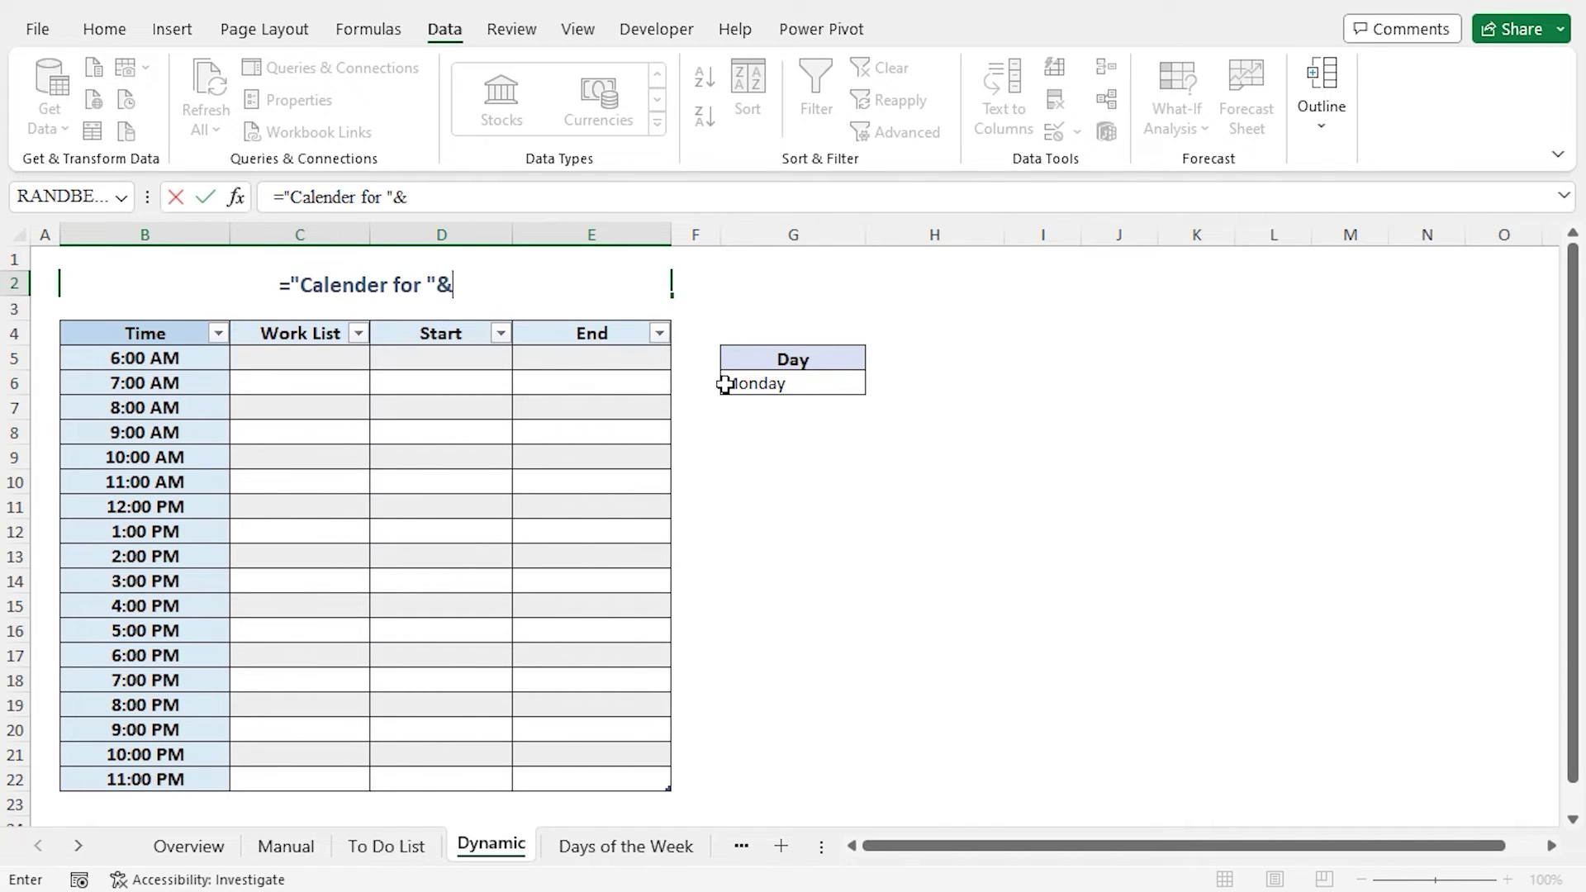
left_click(793, 385)
key("Return")
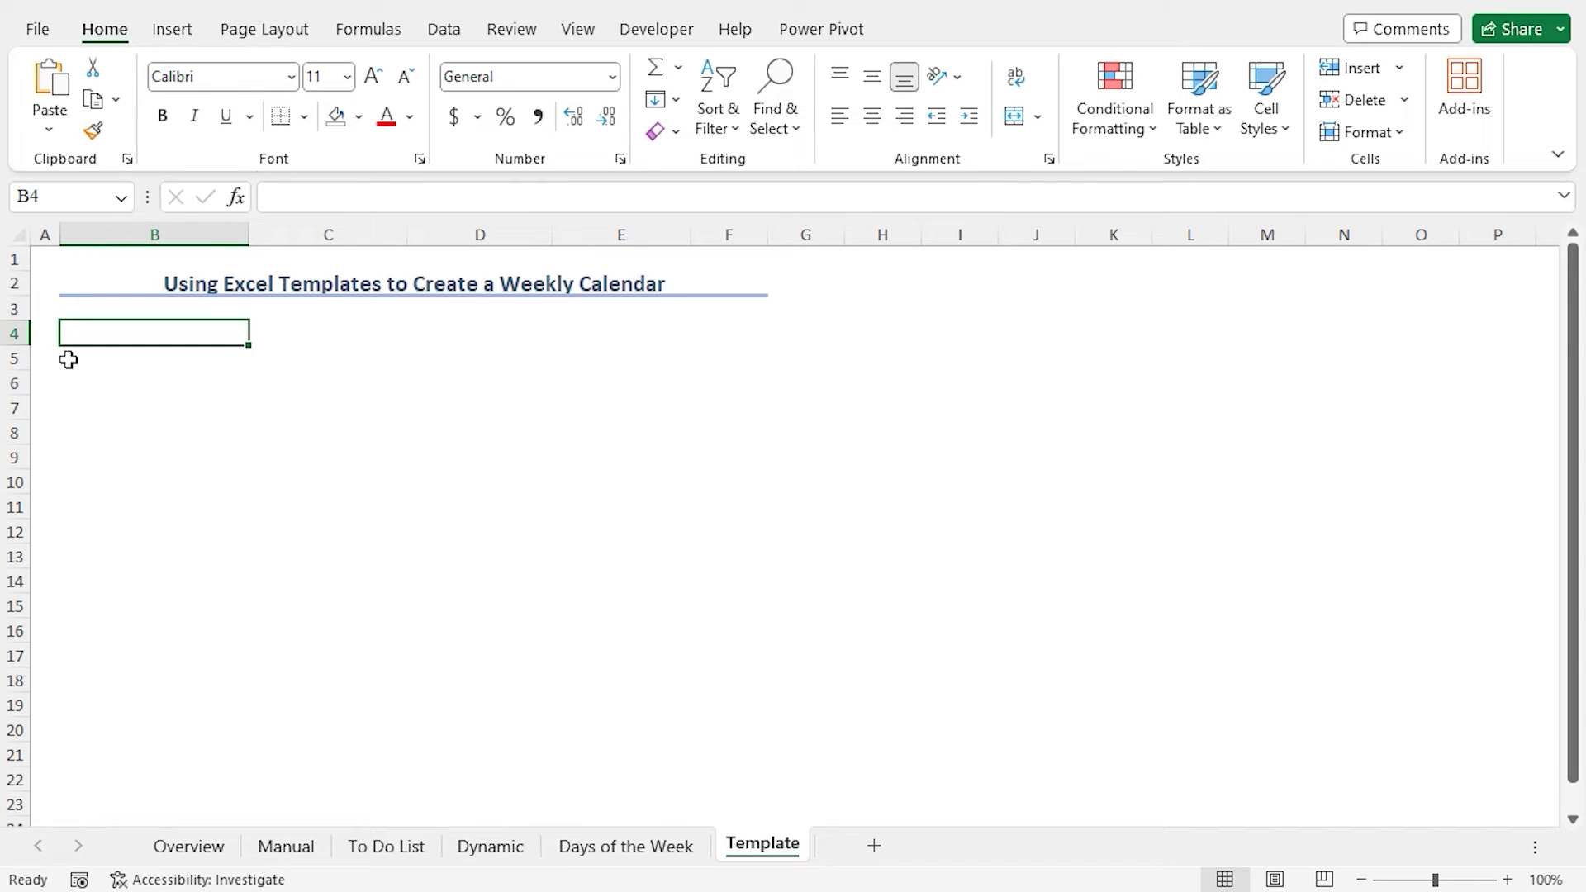
Step: Search the File > New online templates for 'Weekly Chore Schedule'
left_click(37, 29)
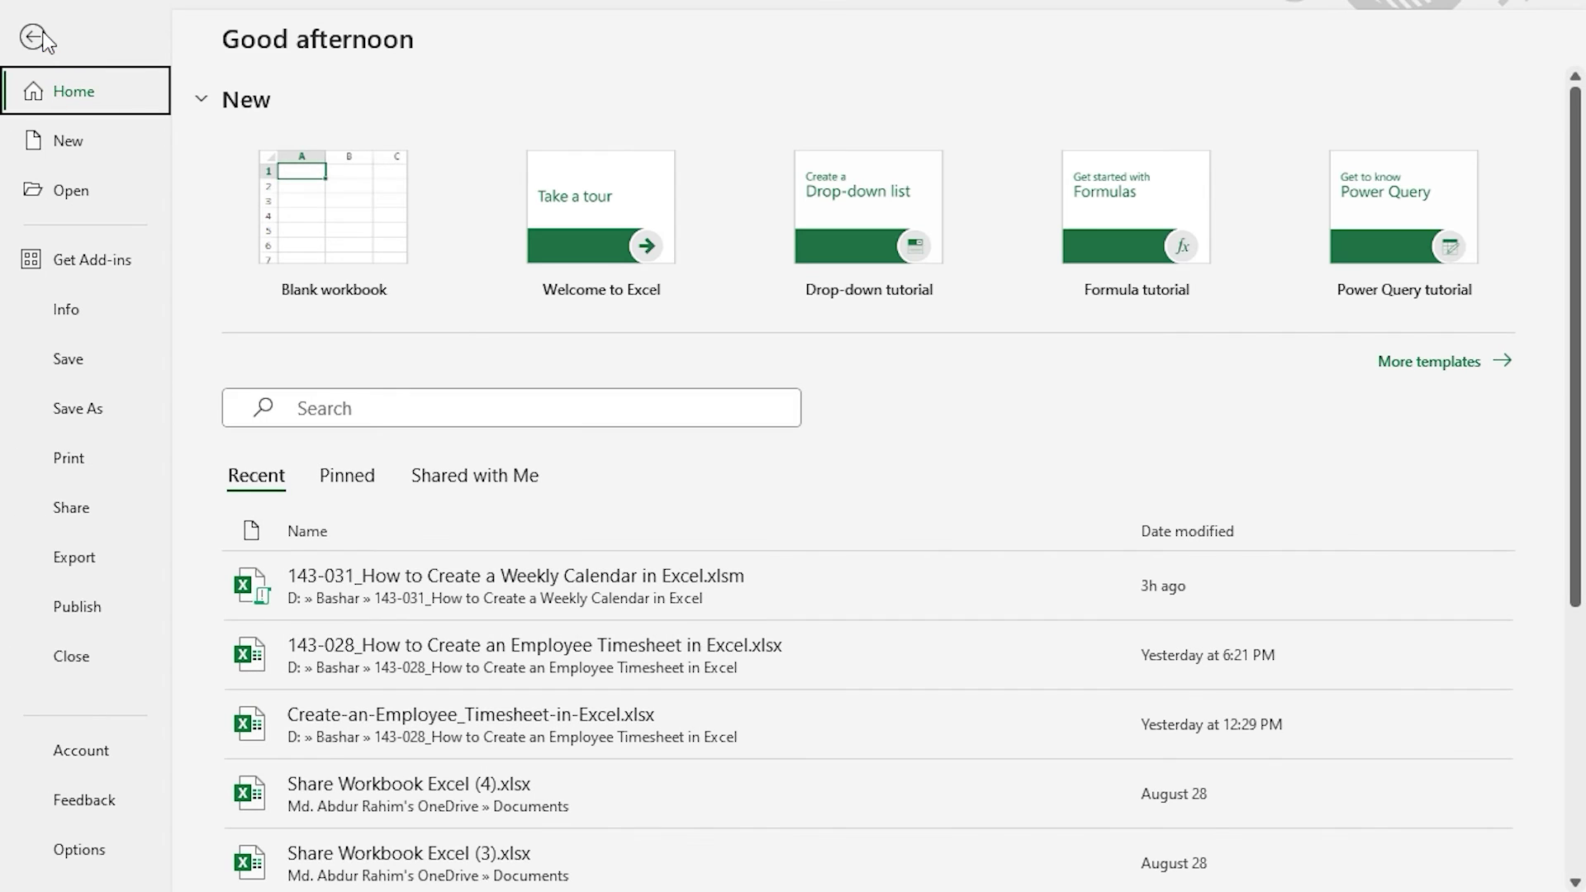
left_click(76, 140)
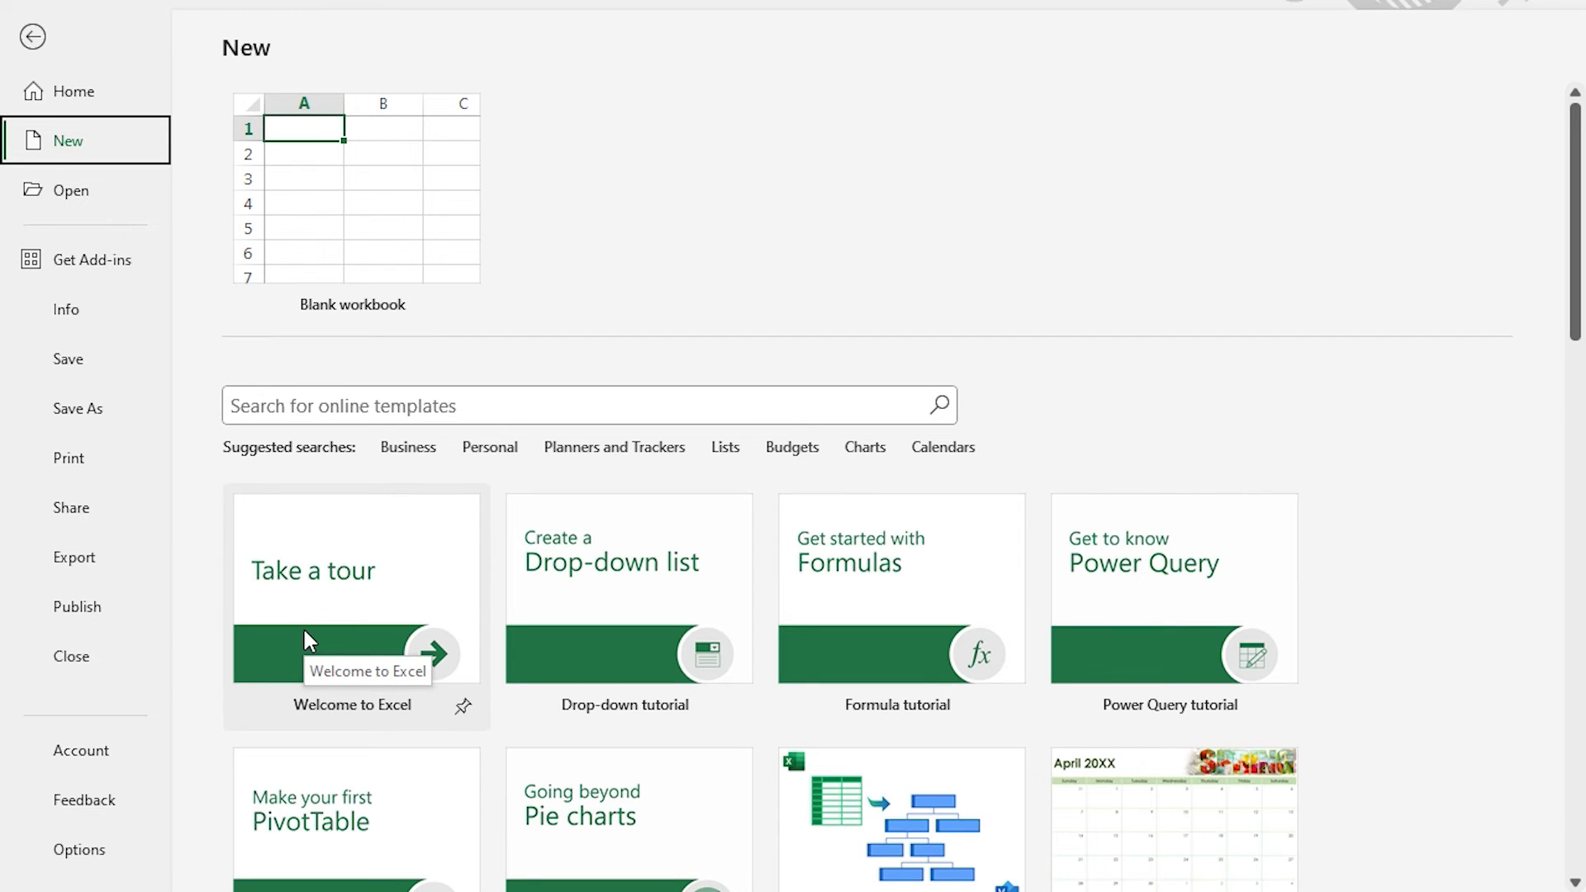
left_click(321, 405)
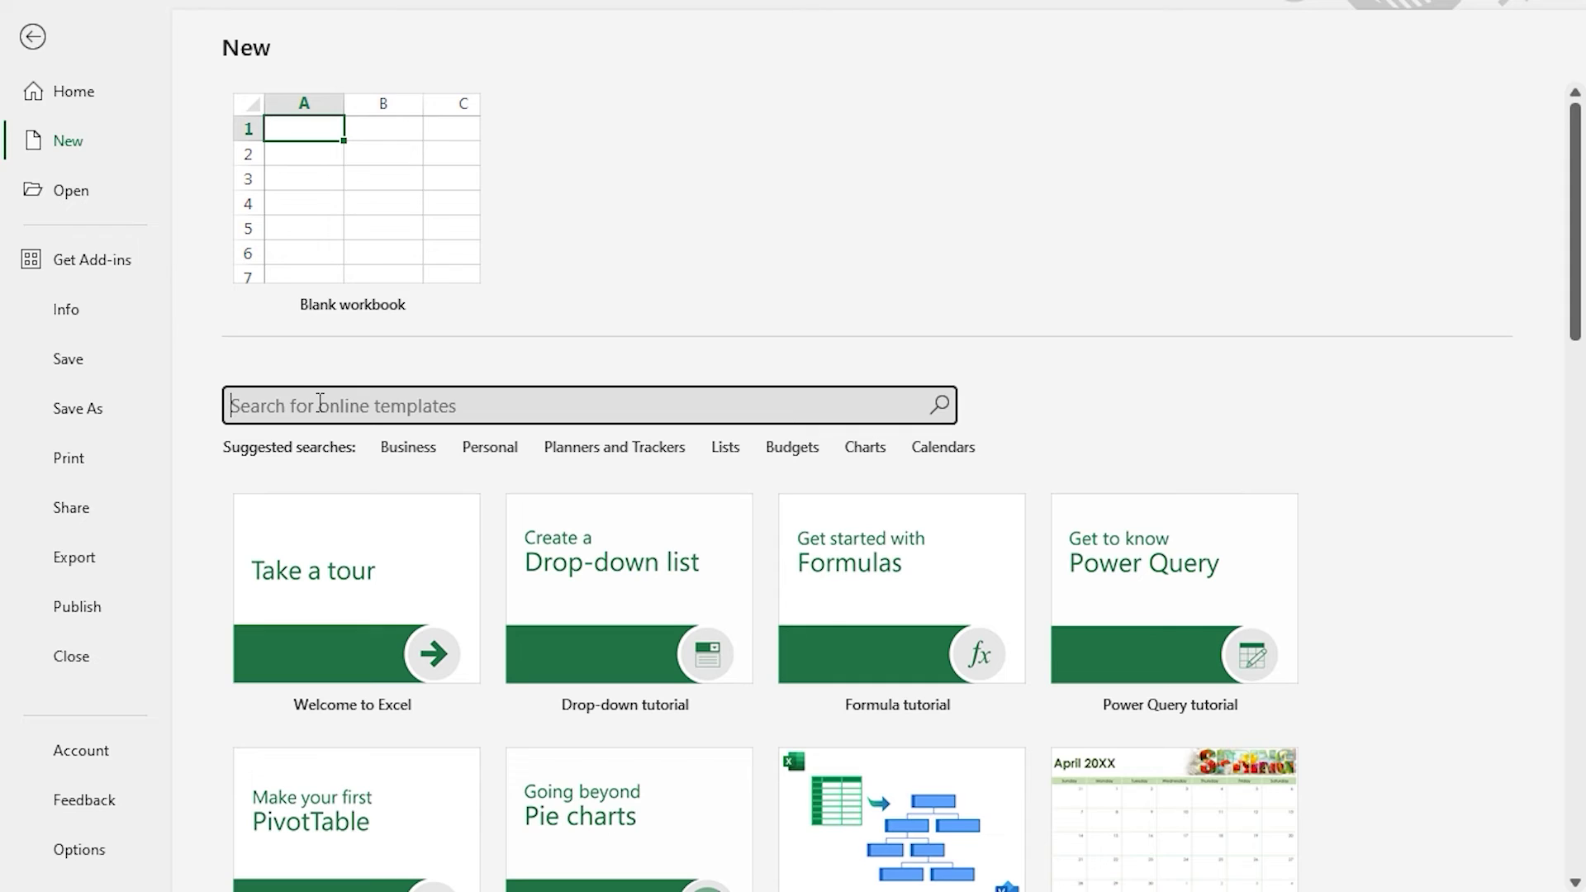
type("Weekly Chore Schedule")
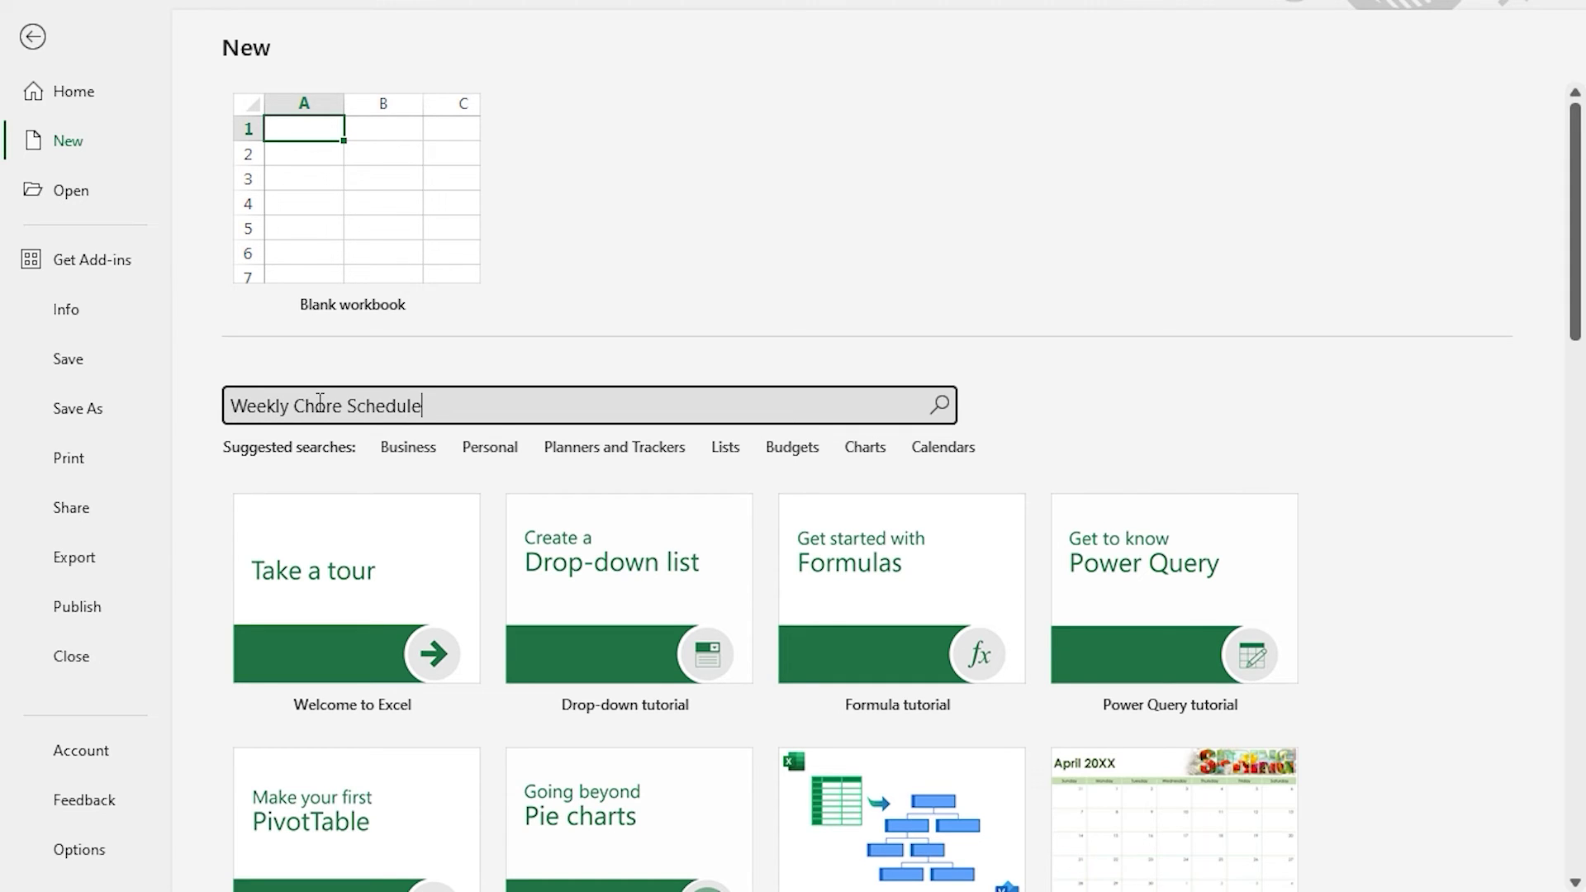
key("Return")
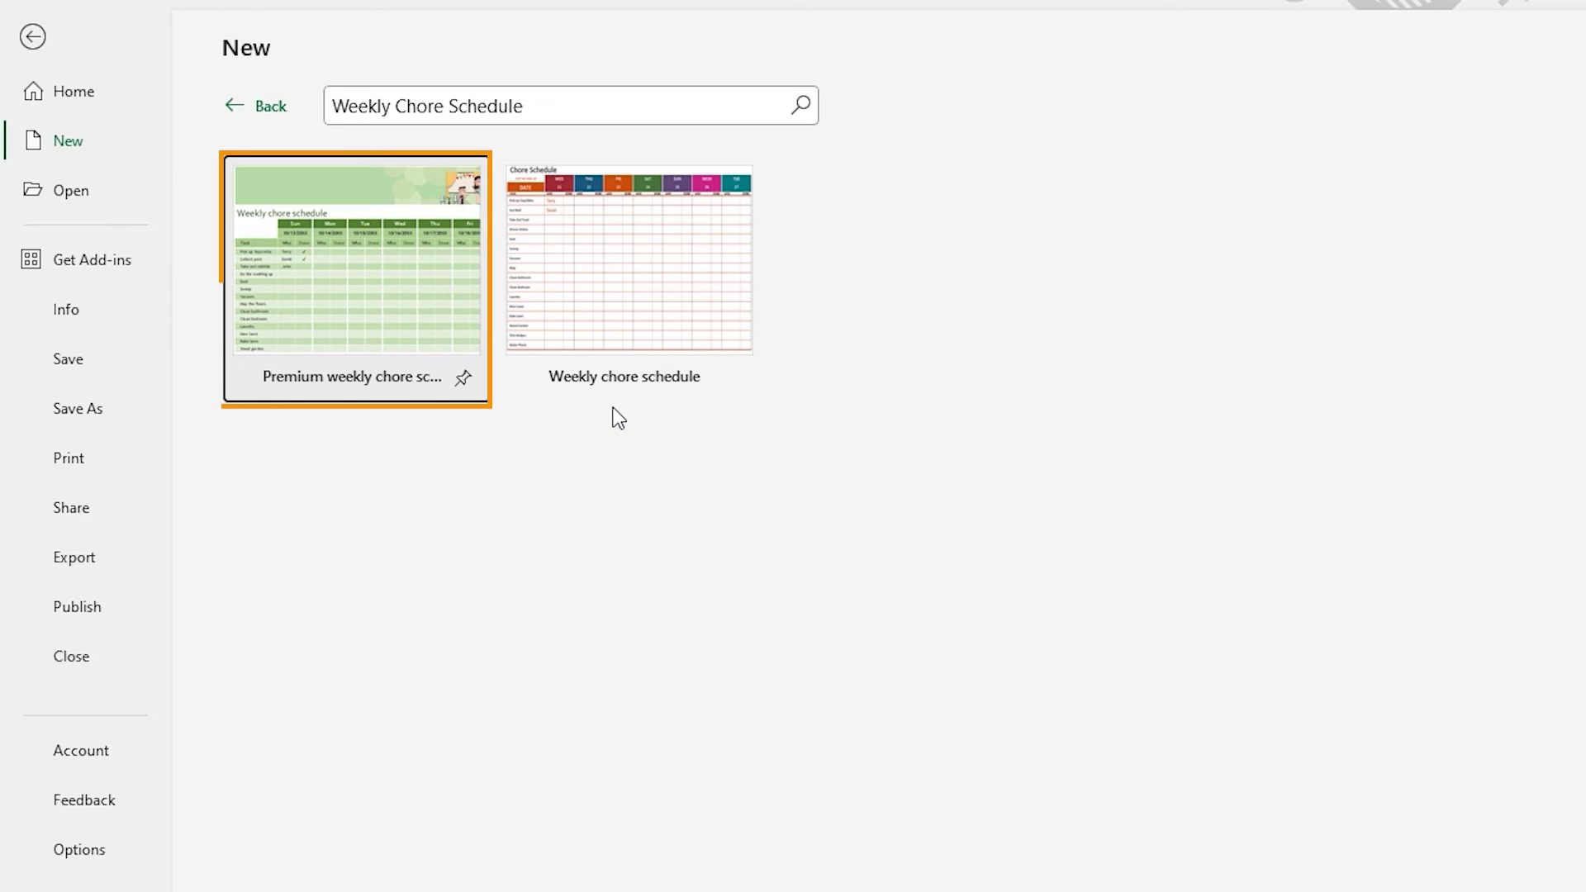
Step: Create a new workbook from the Premium weekly chore schedule template
left_click(411, 389)
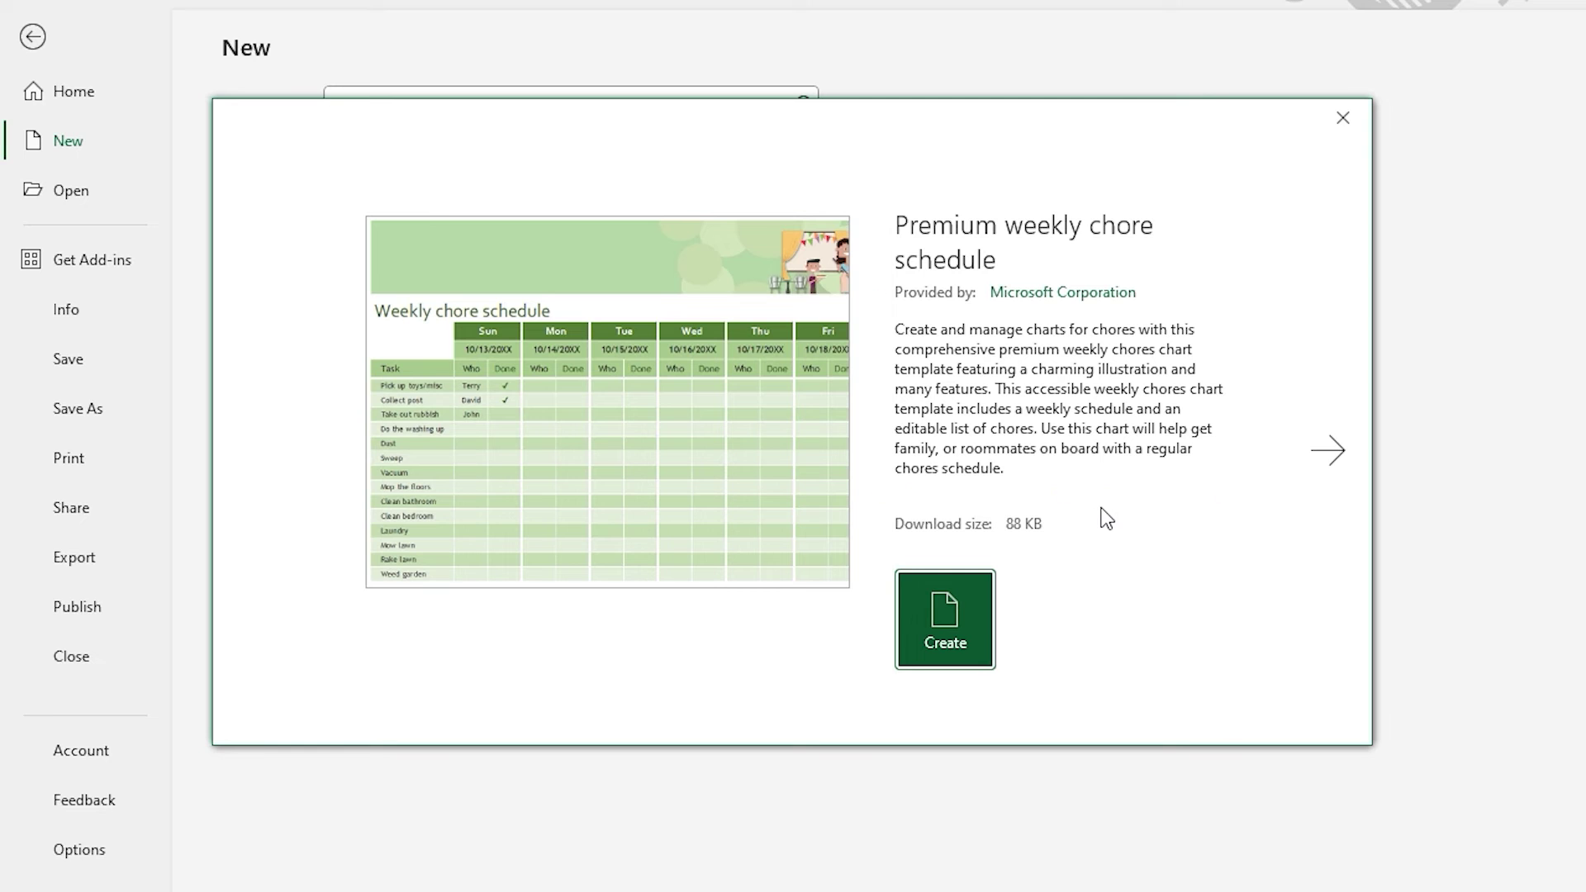
left_click(973, 622)
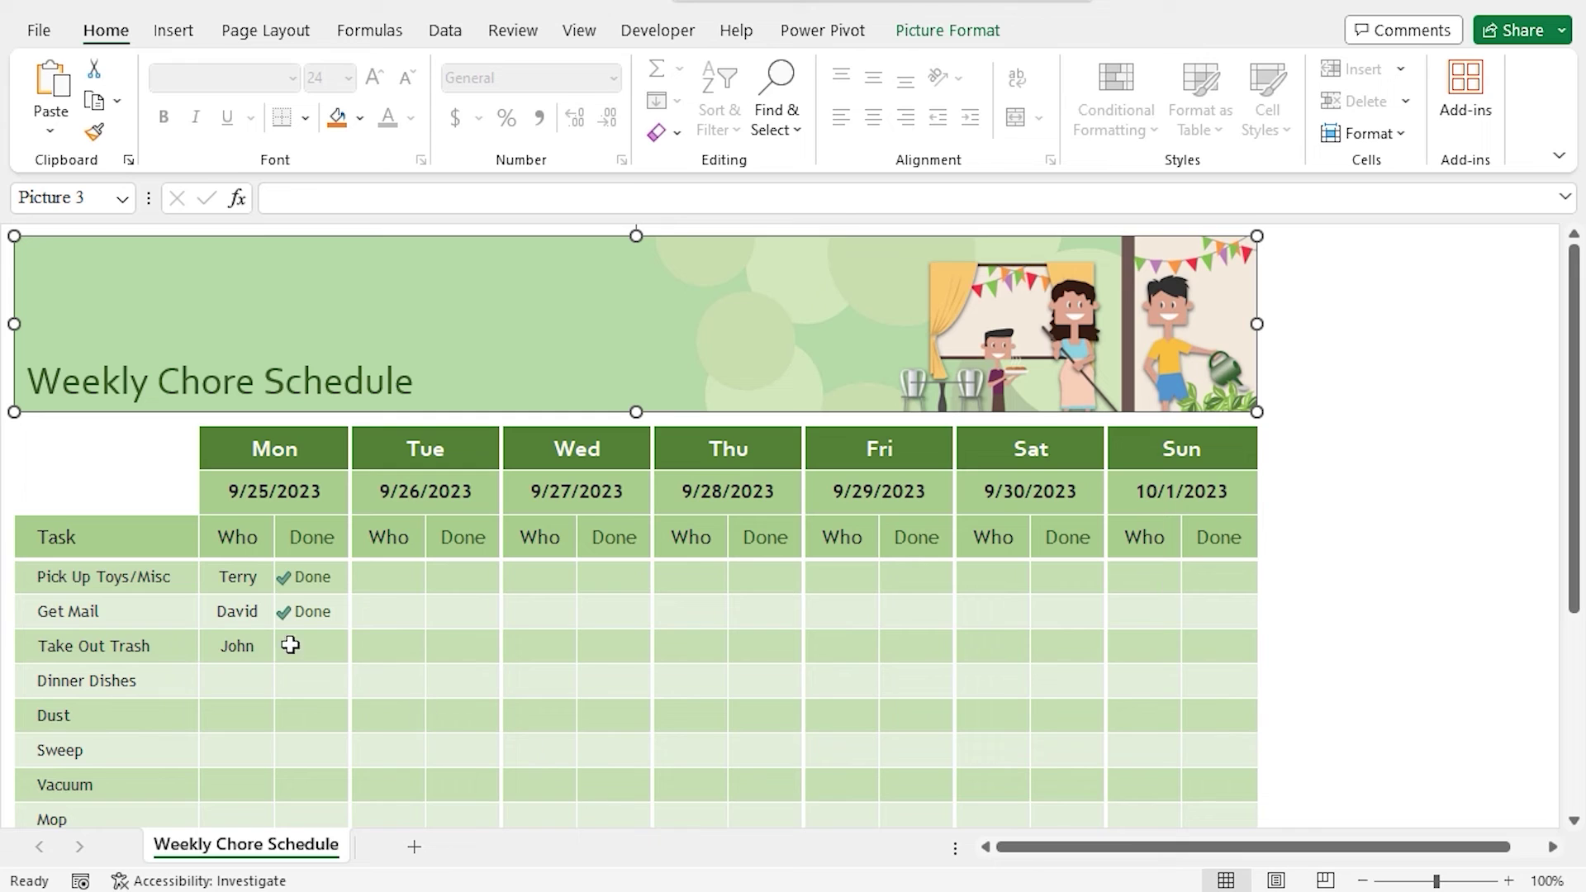
Step: Rename the Task header in B4 to Time
left_click(117, 545)
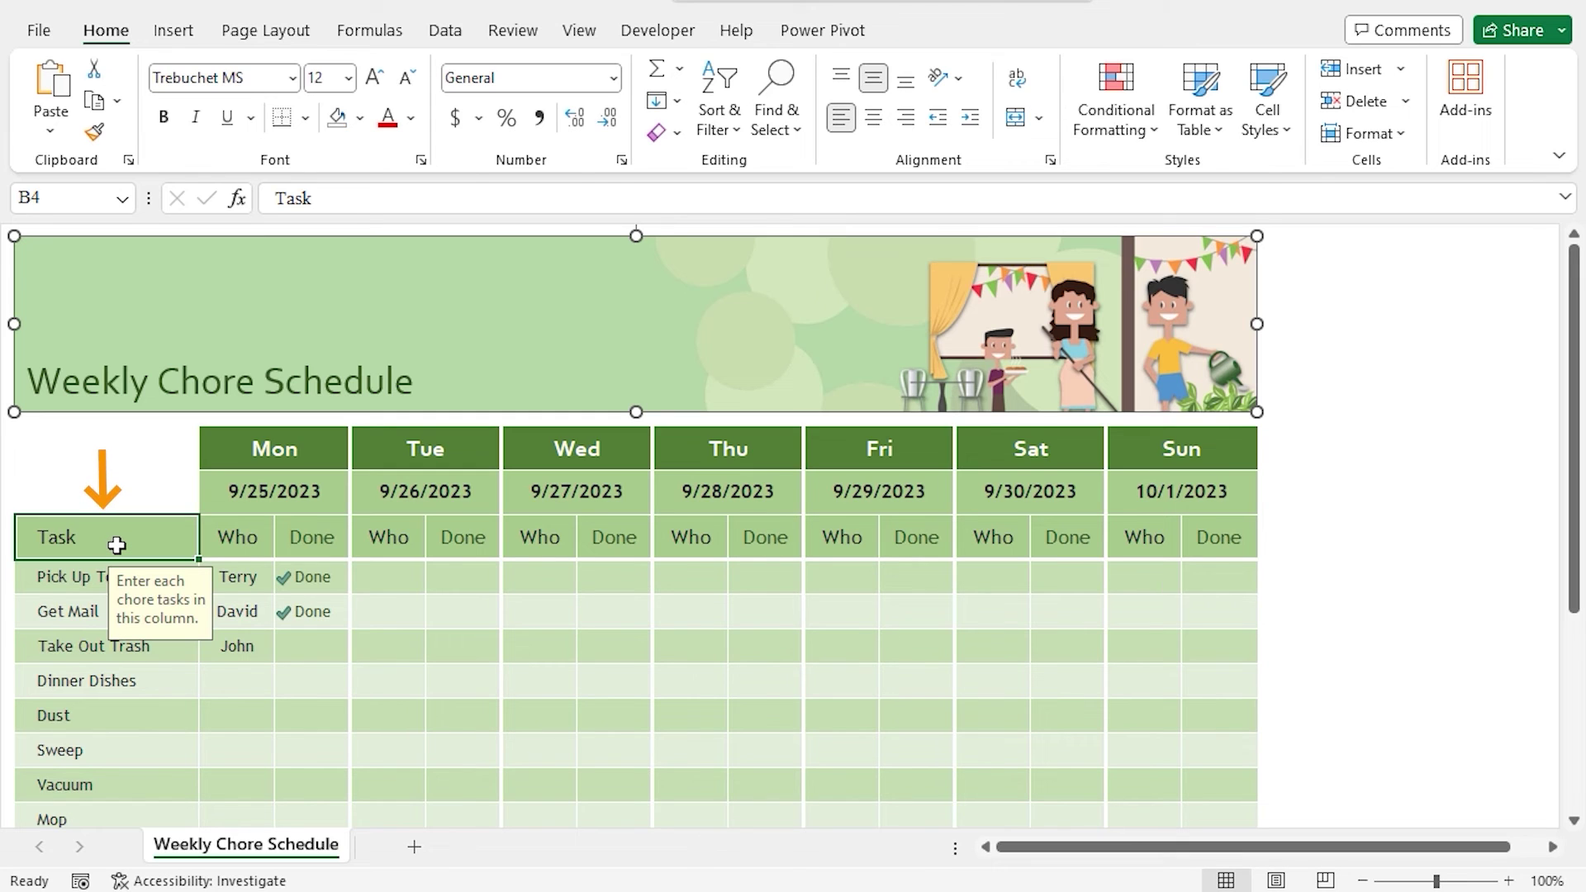
type("Time")
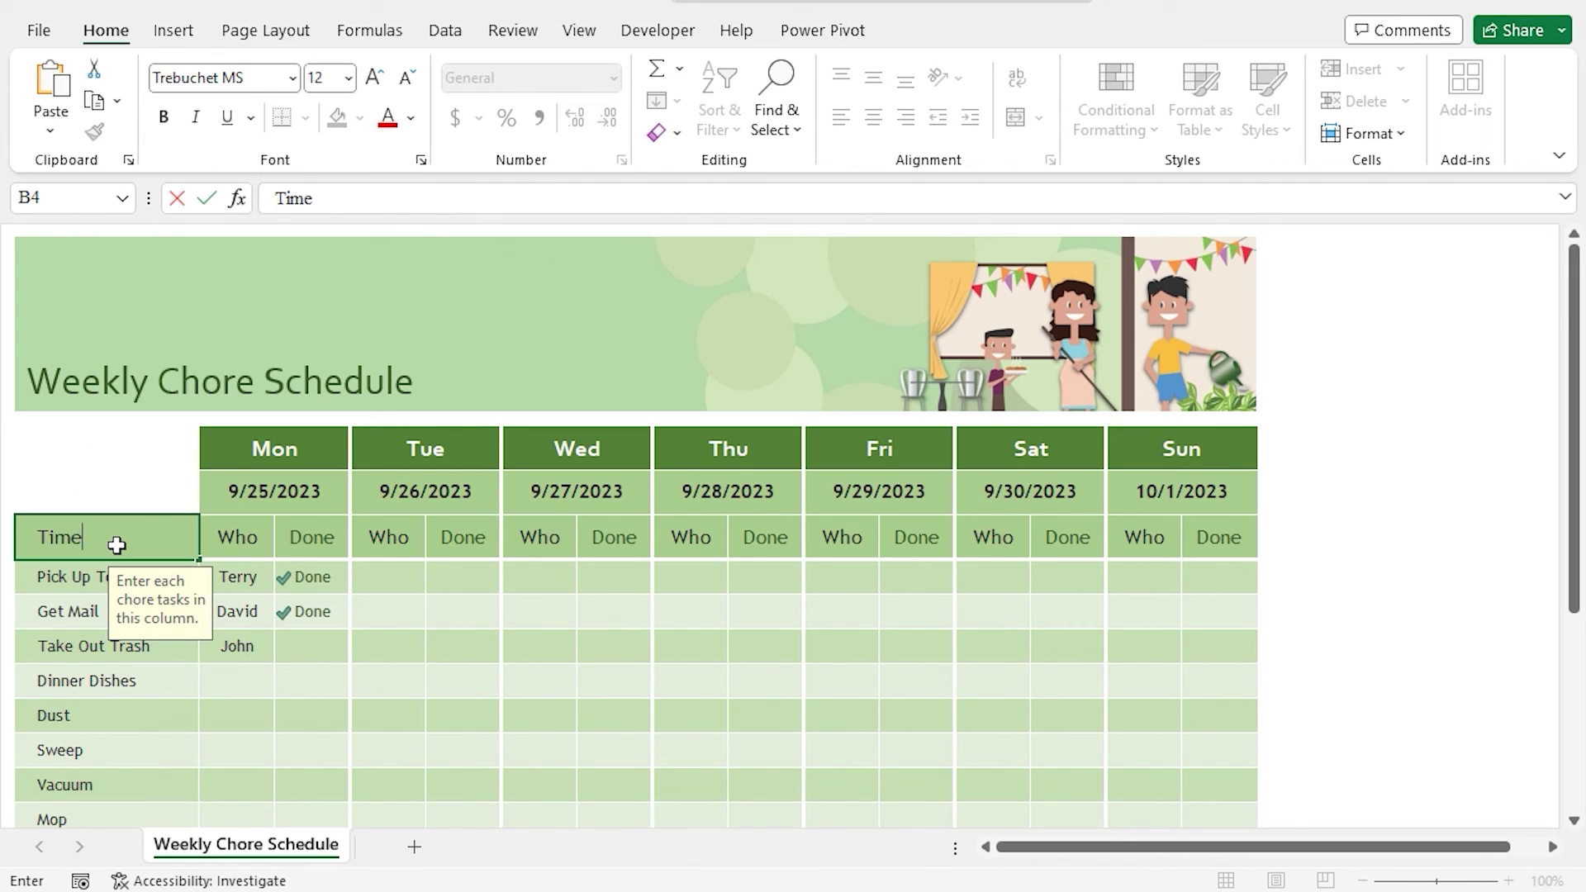
key("Return")
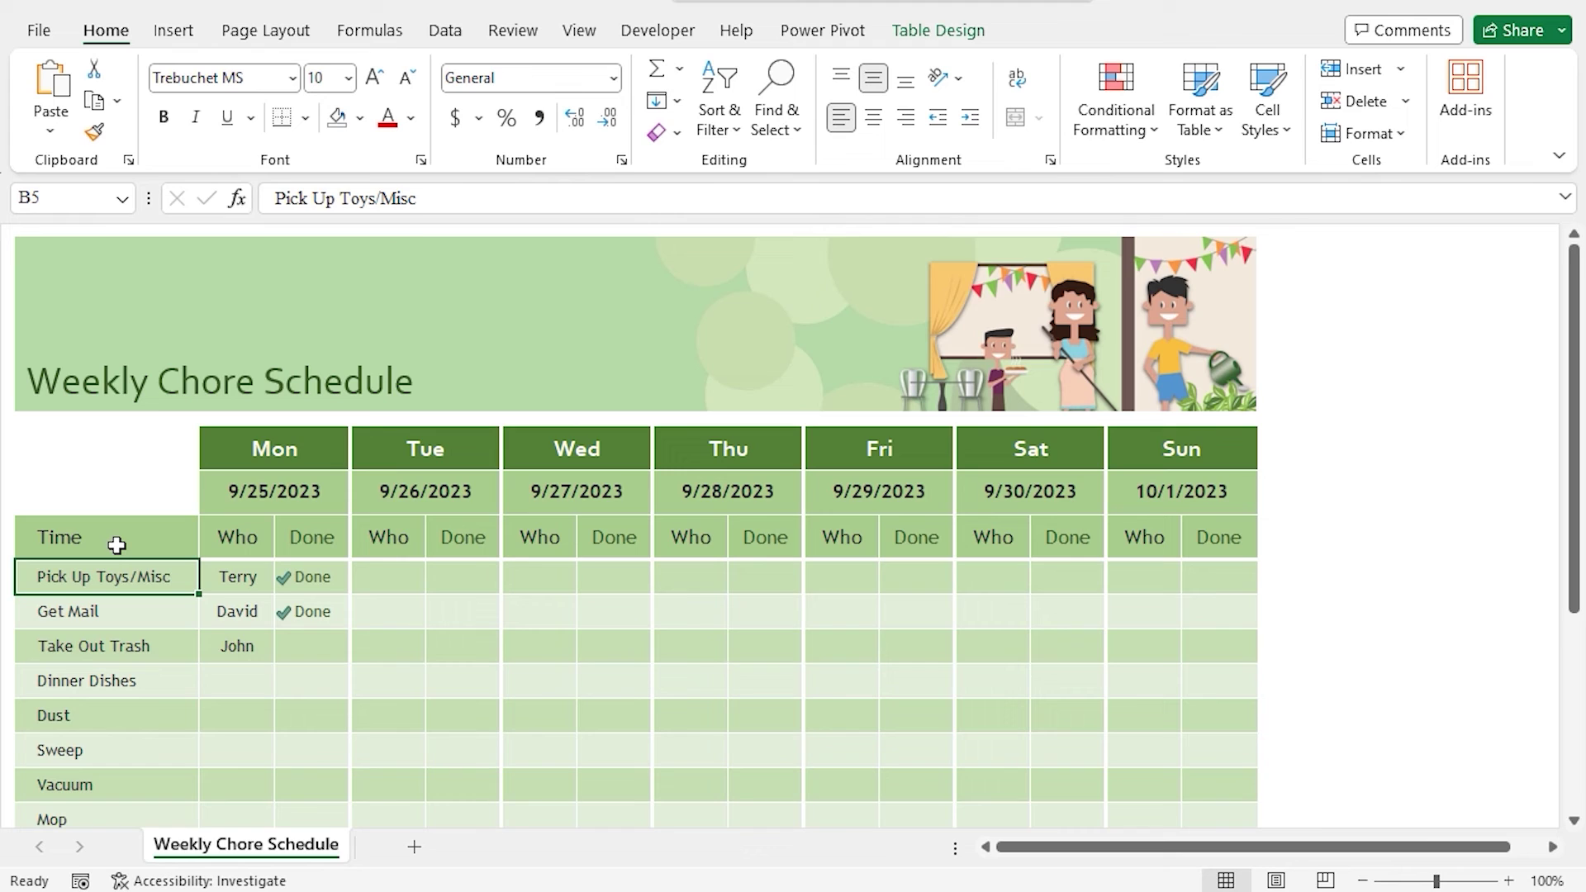
Step: Fill column B with hourly times from 7:00 AM down to 9:00 PM
type("7:00 AM")
key("Return")
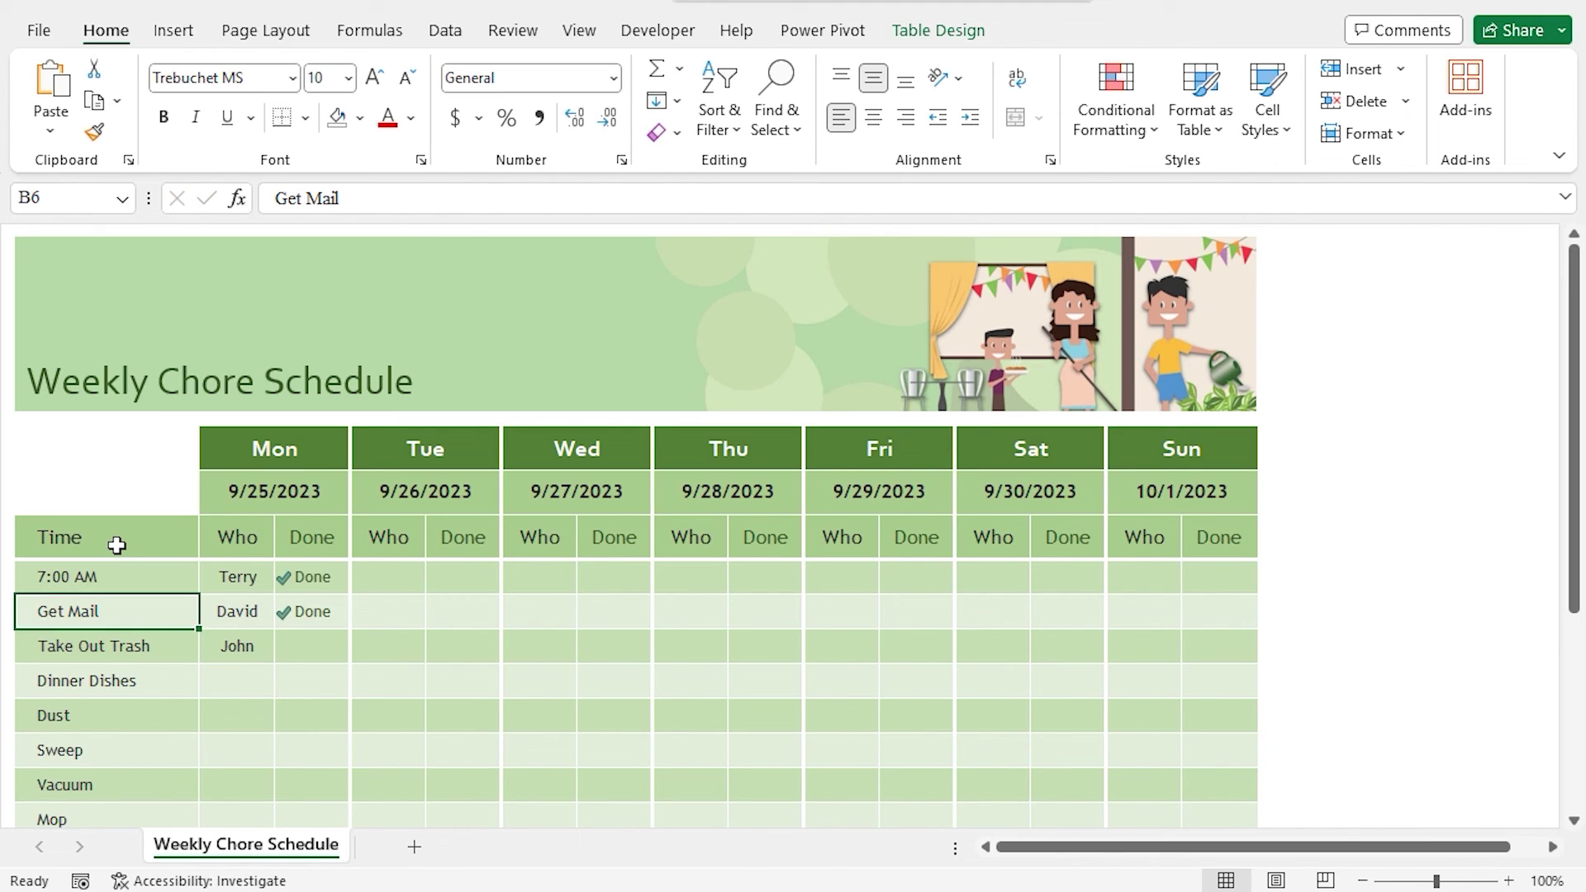
left_click(131, 569)
left_click_drag(199, 589, 178, 772)
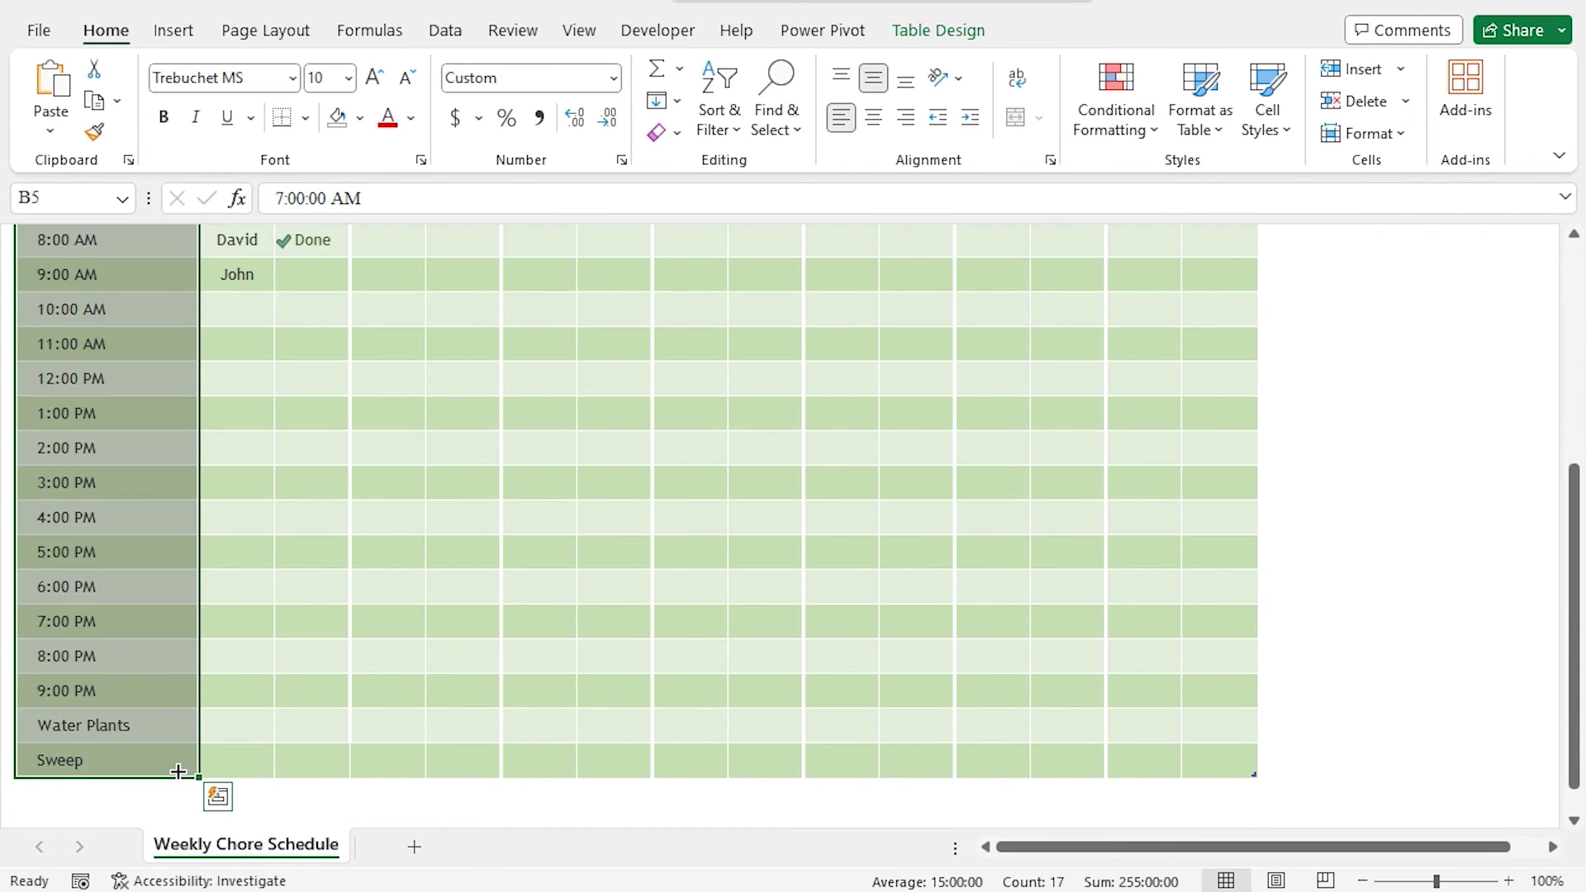
scroll(175, 770, "up", 5)
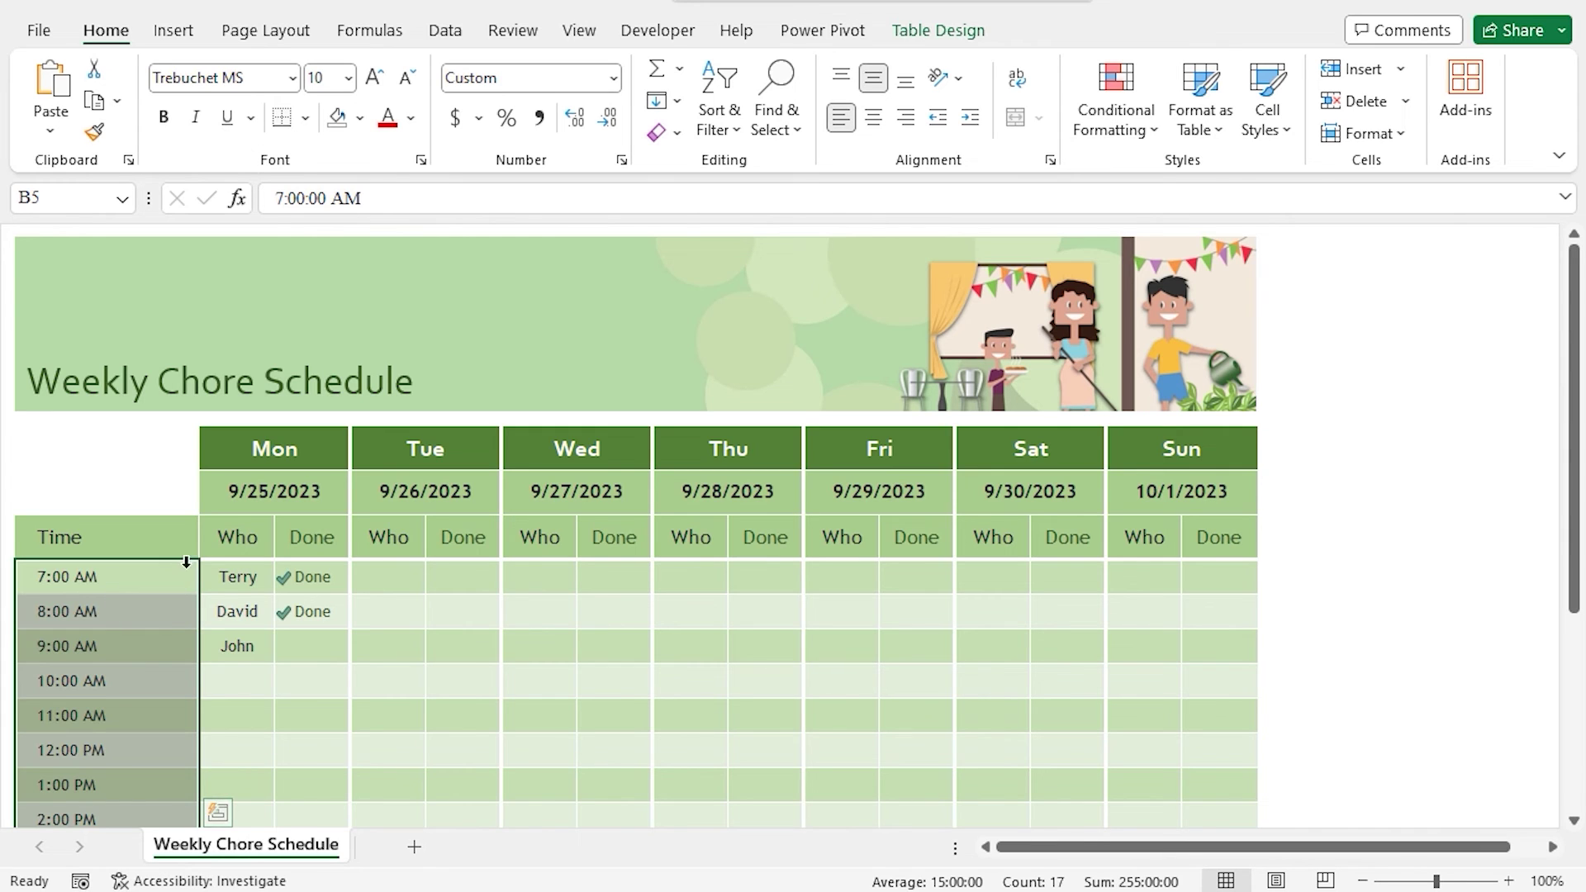
left_click_drag(216, 538, 1240, 539)
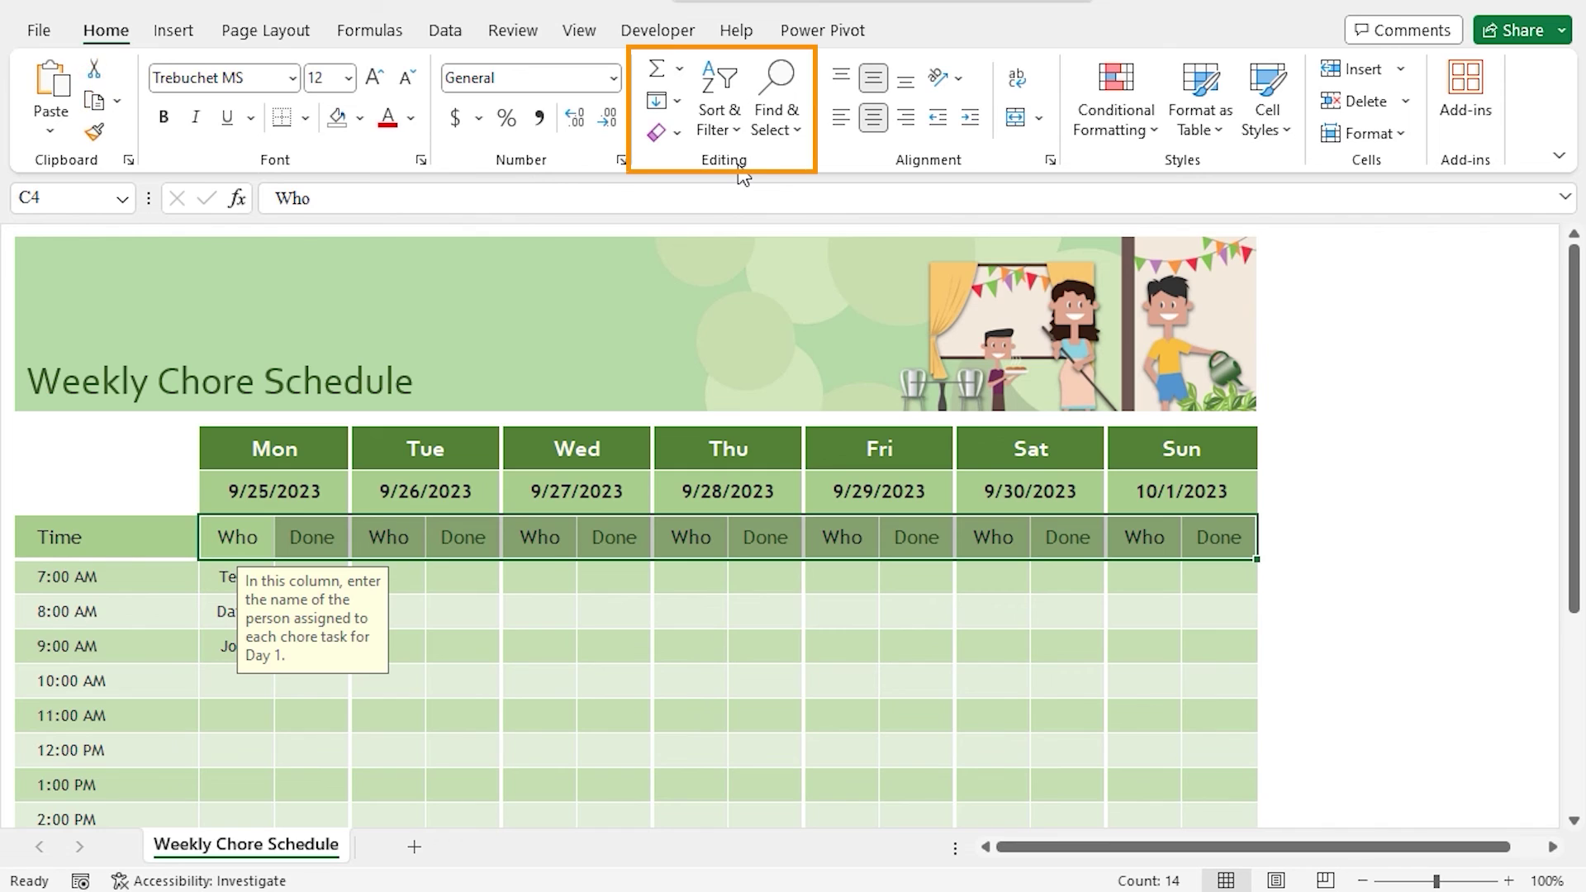
Step: Clear the Who/Done headers in C4:P4 and the sample entries in C5:D7
left_click(678, 135)
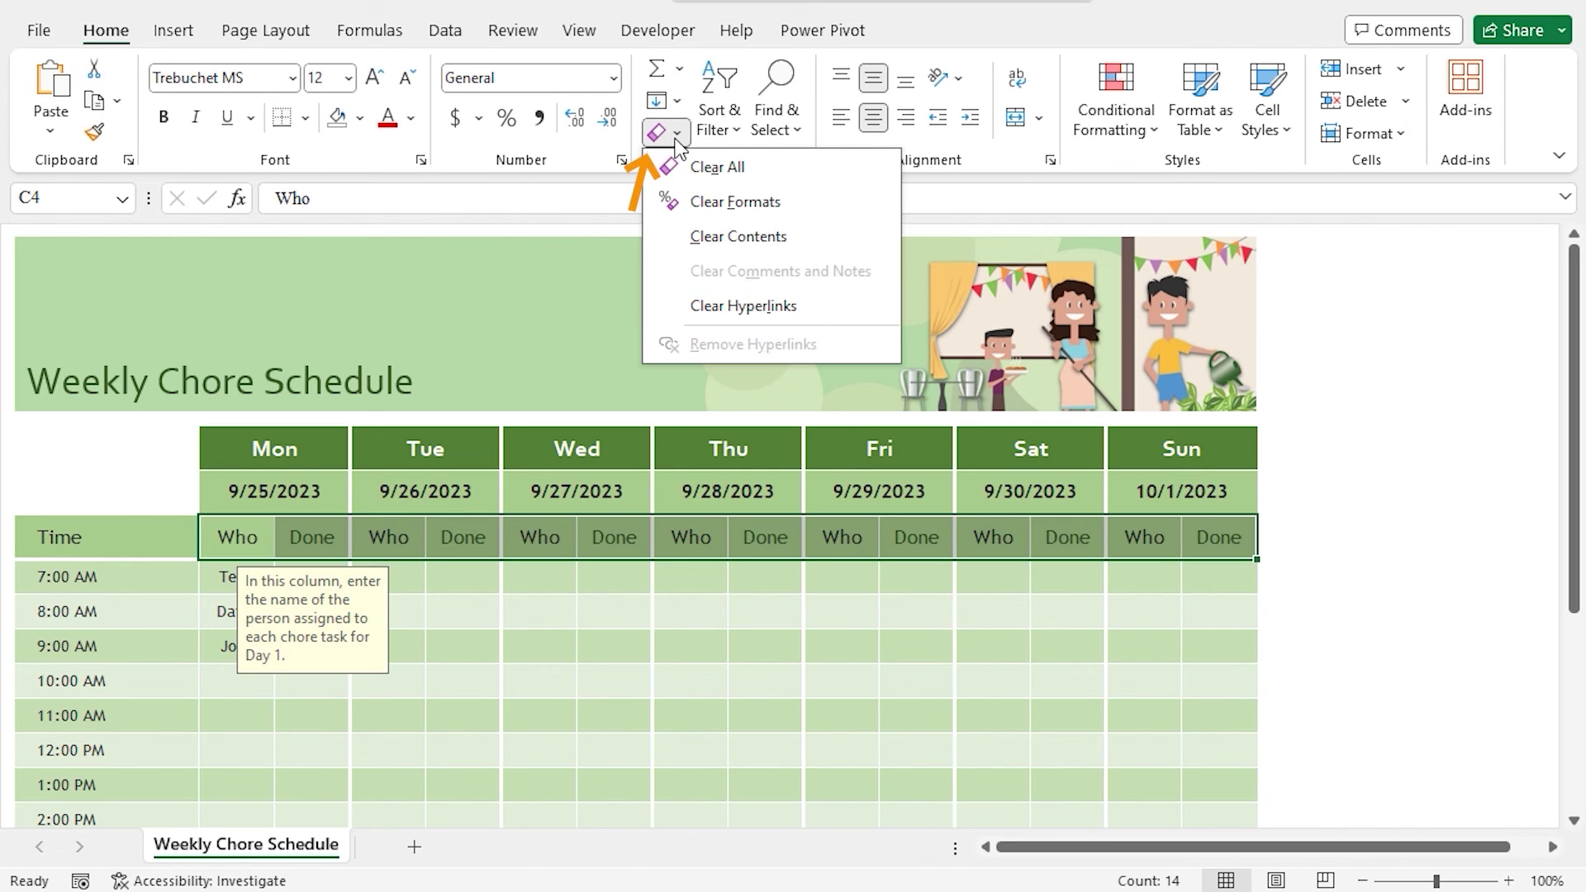
left_click(810, 242)
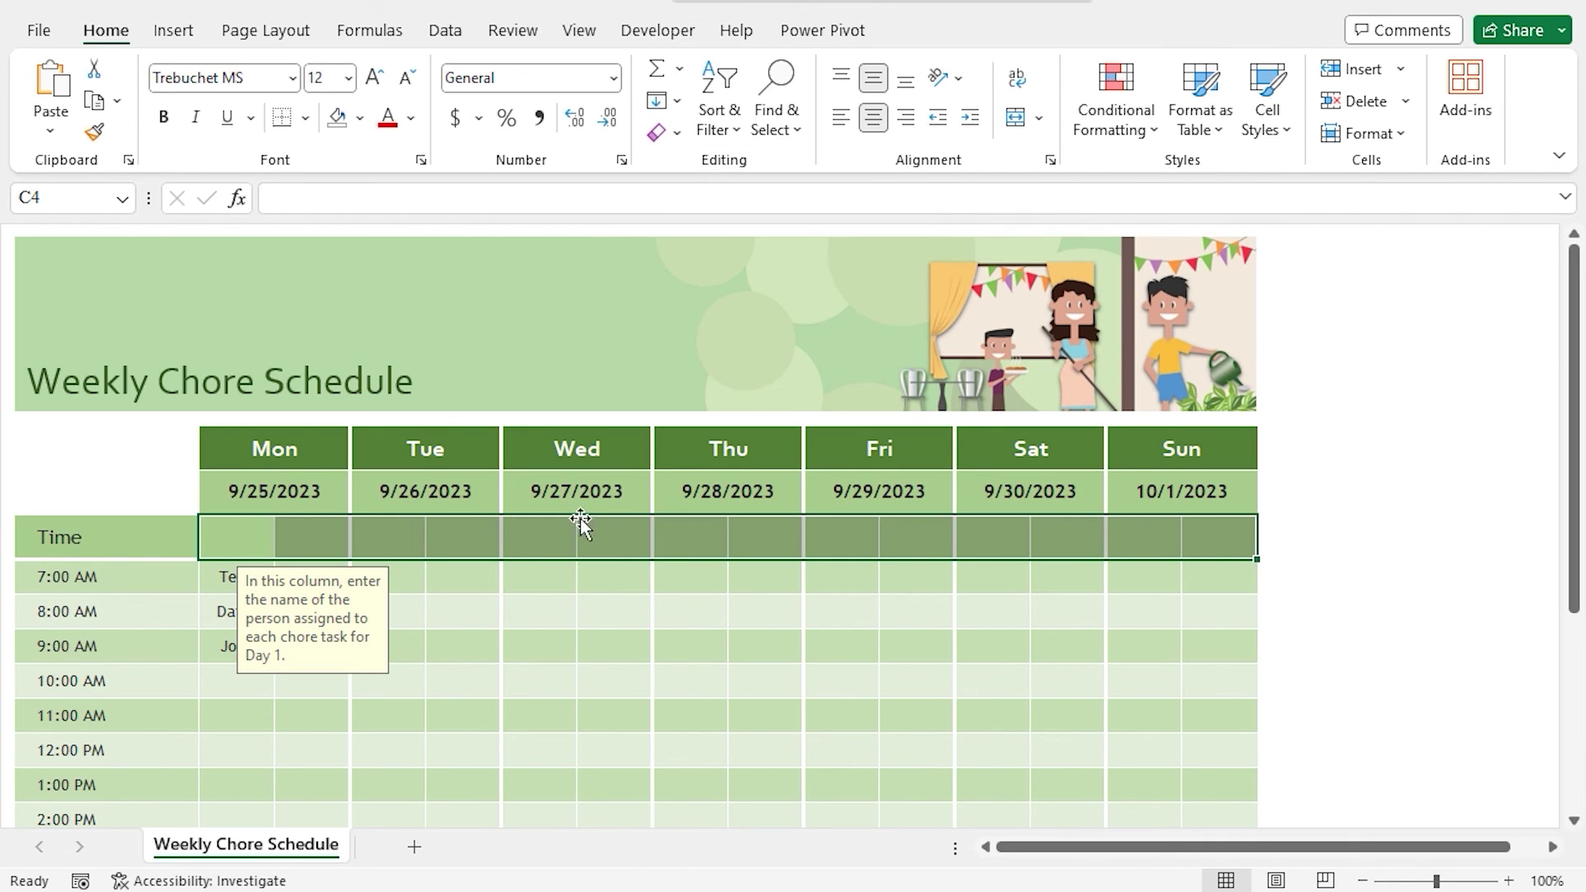
left_click(210, 579)
left_click_drag(244, 597, 283, 638)
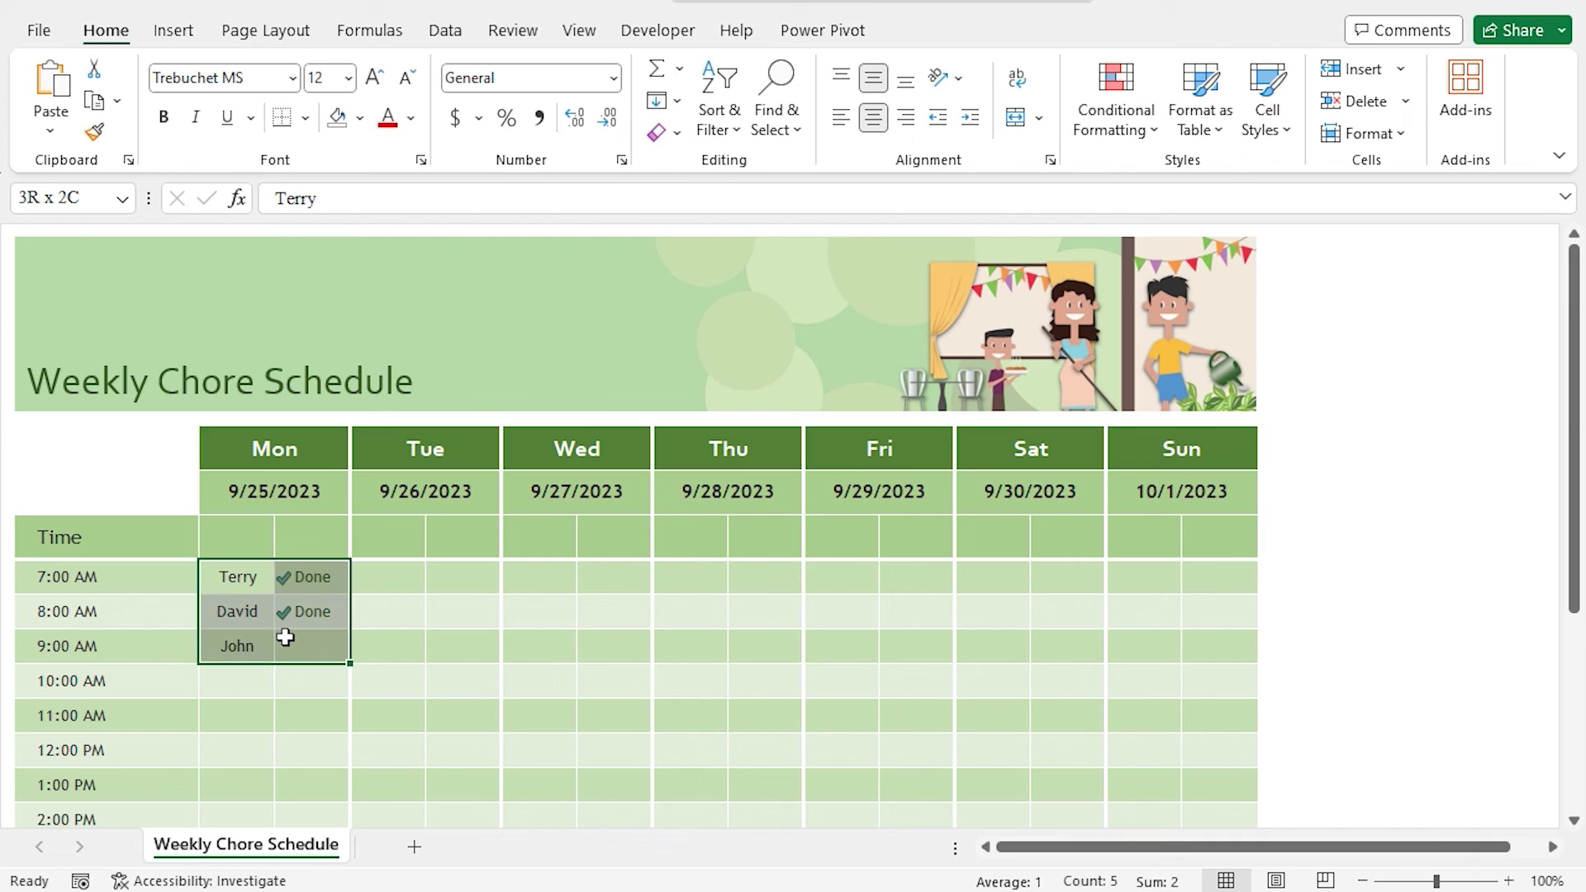
key("Delete")
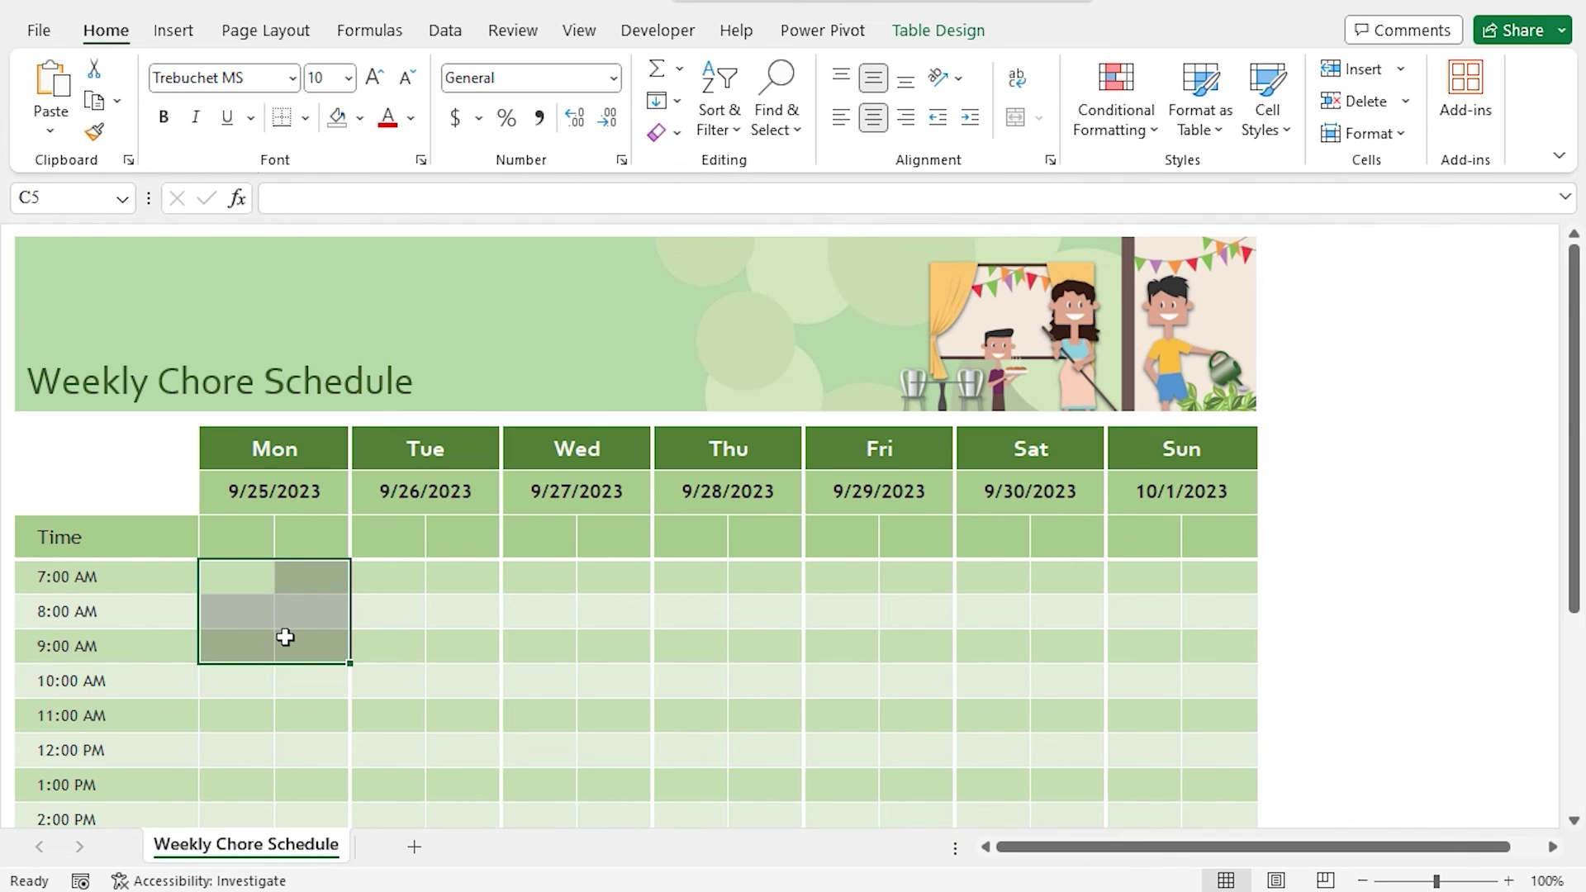
Step: Enter Prayer at 7:00 AM and Breakfast at 8:00 AM for Monday
left_click(244, 585)
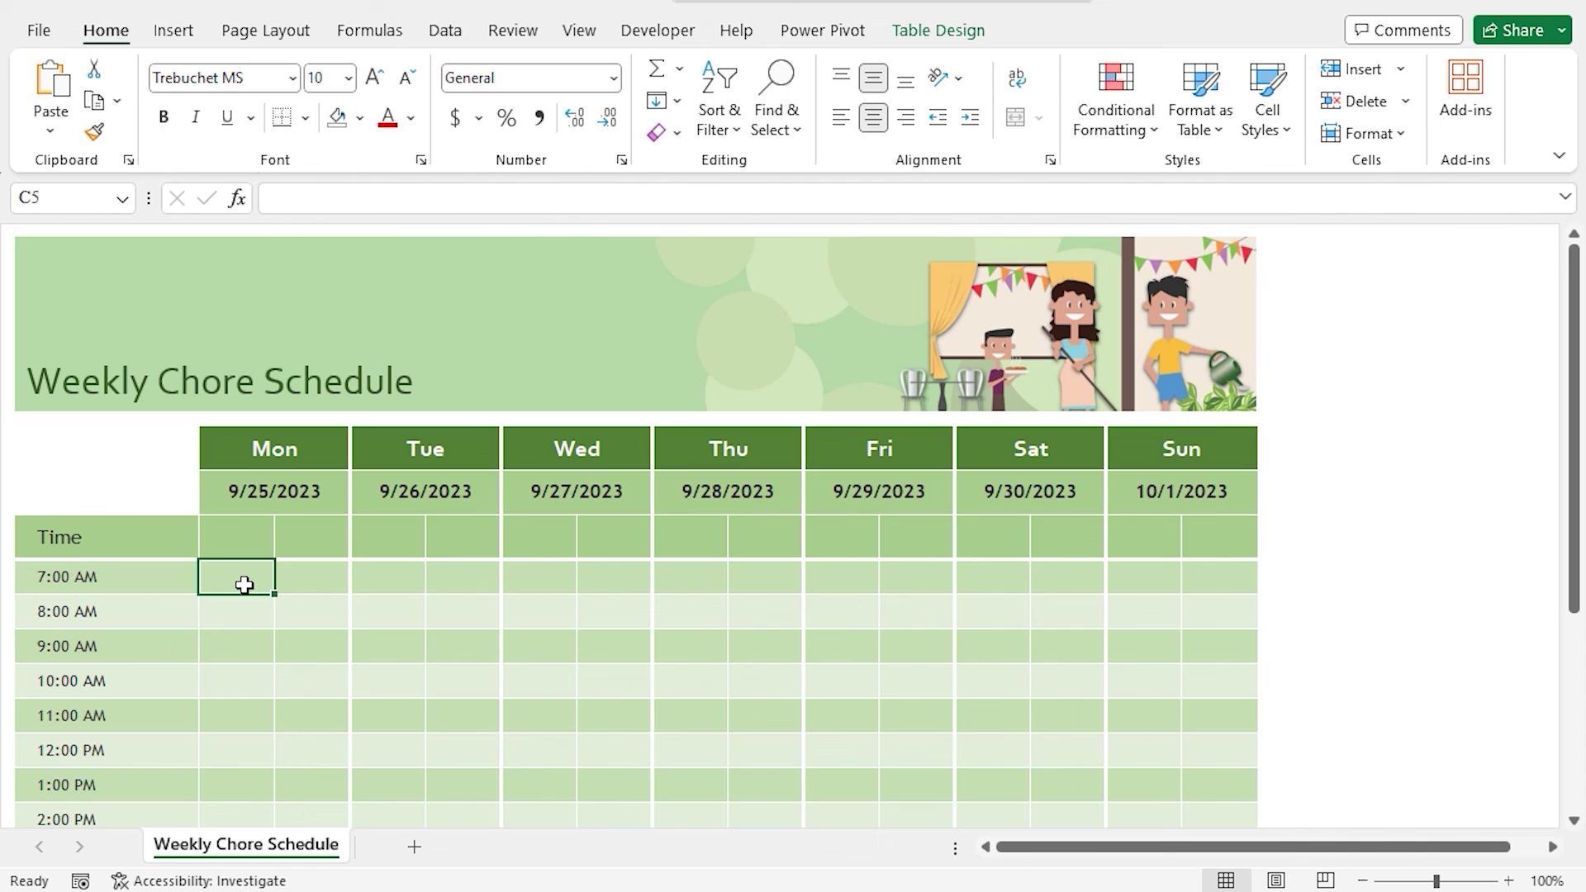
type("Prayer")
key("Return")
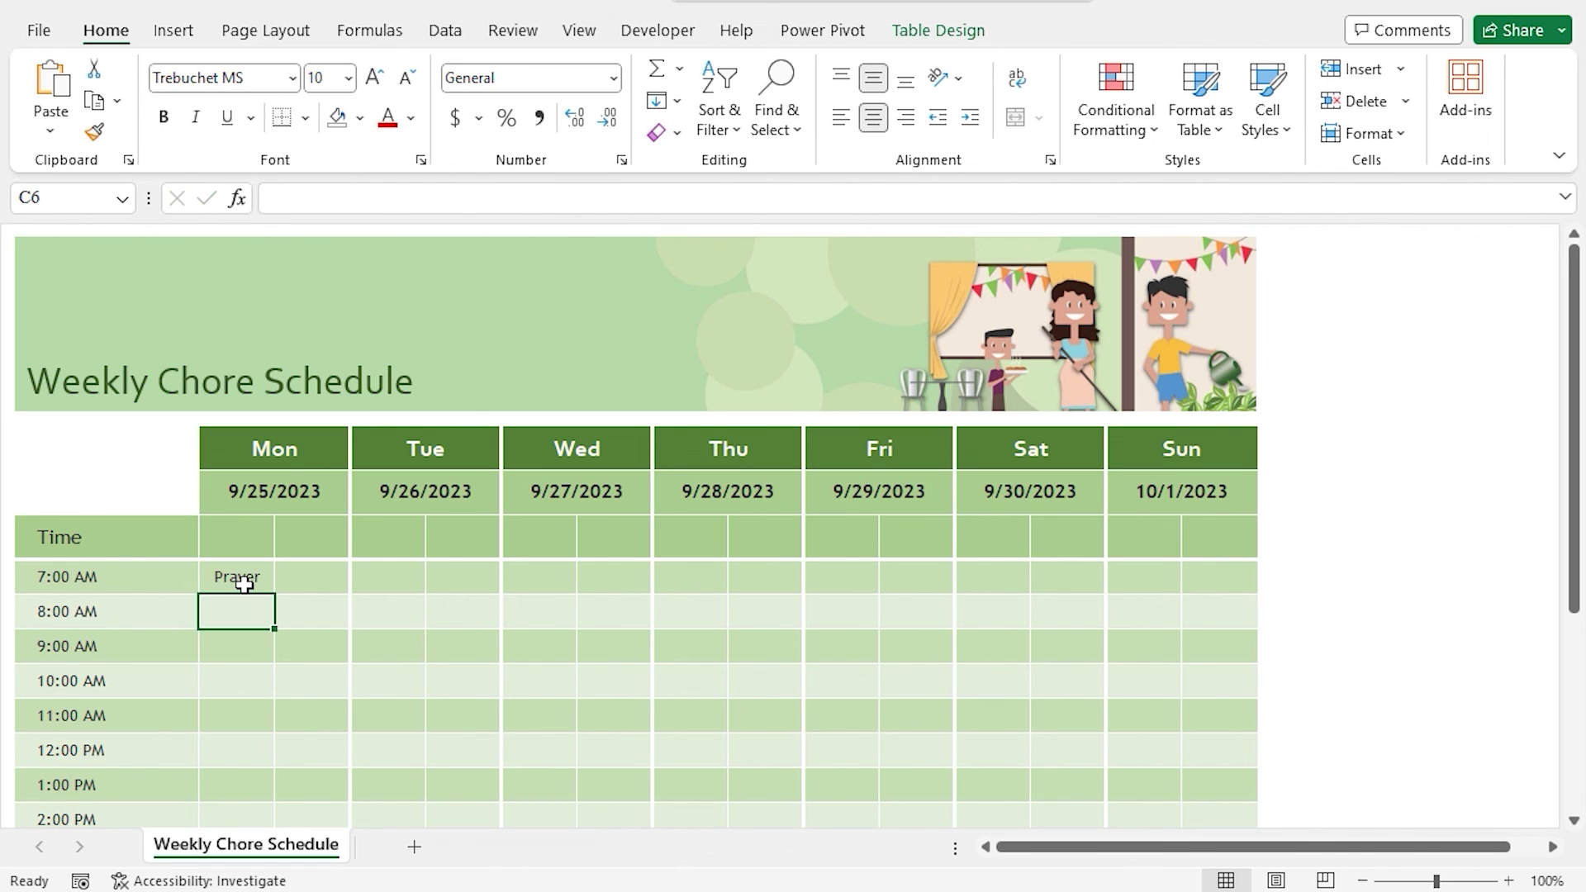
type("Breakfast")
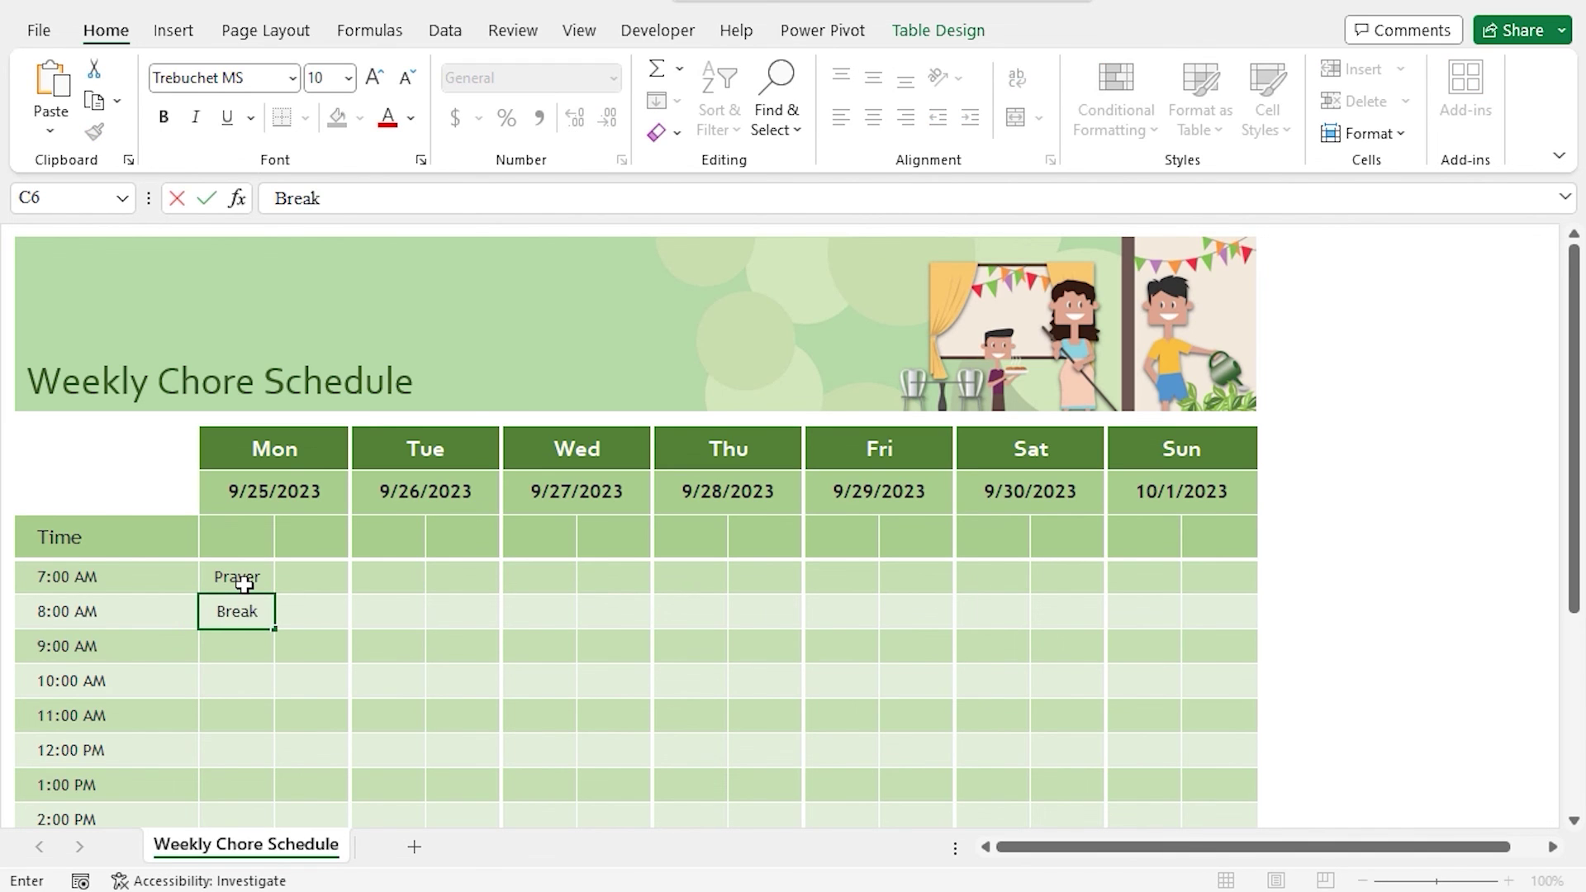
key("Return")
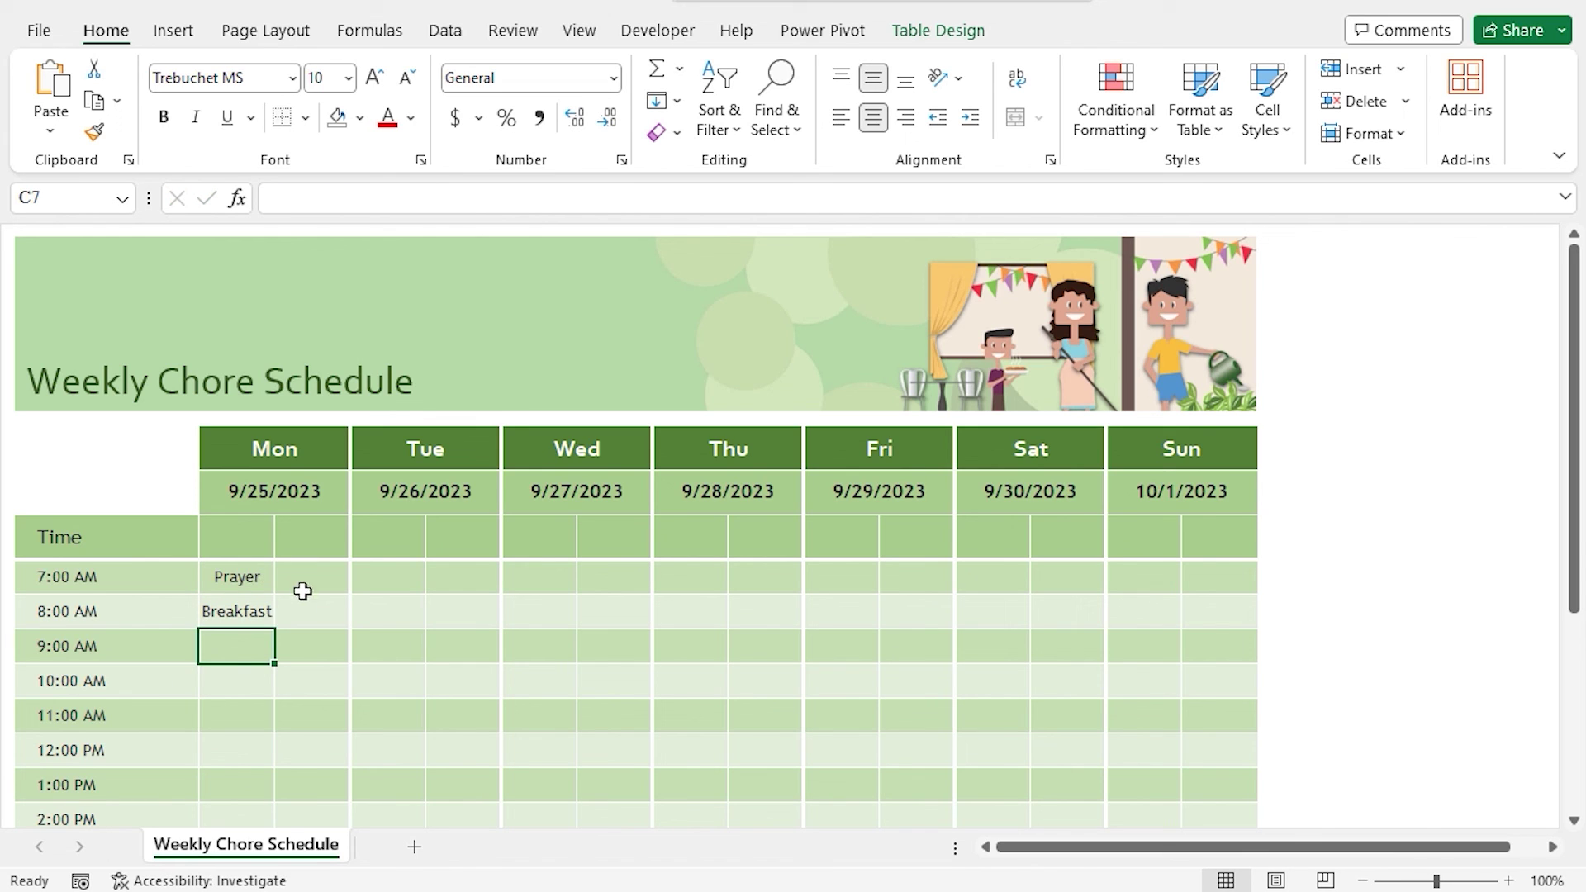